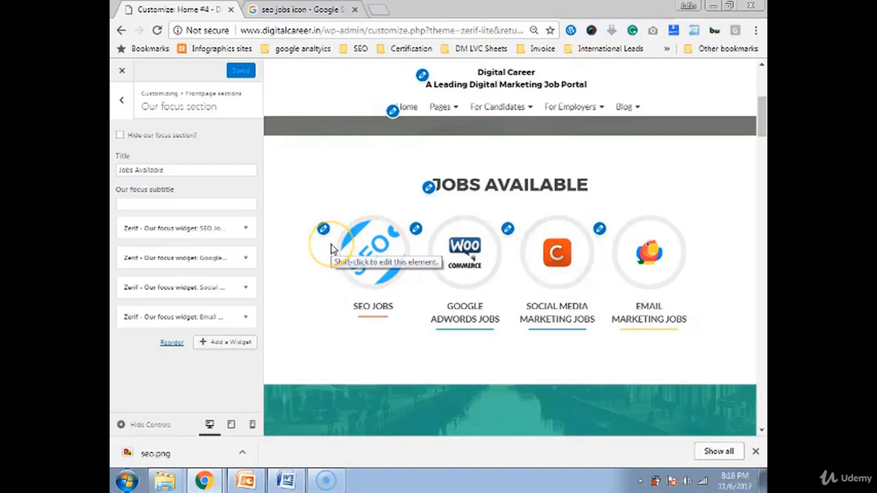
# Scroll the Customizer preview down past Jobs Available to the About section's four skill rings
pyautogui.scroll(-7, 331, 248)
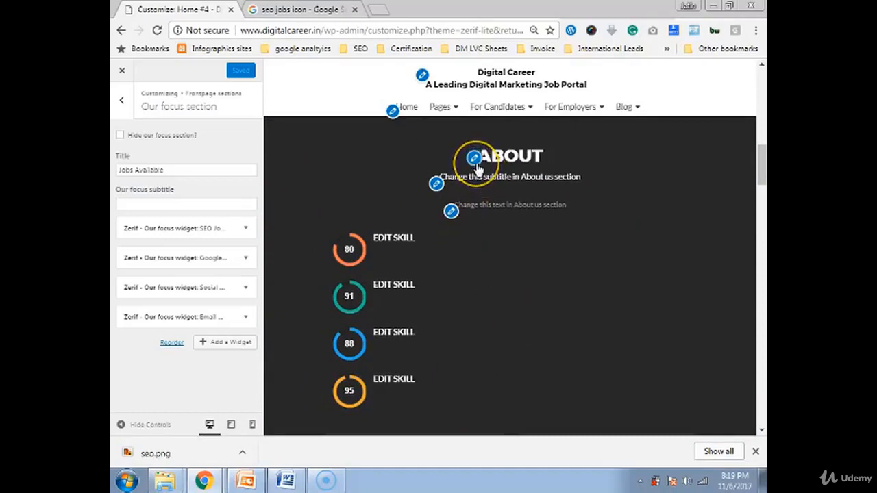
# Change the About section title to 'About Us'
pyautogui.click(474, 158)
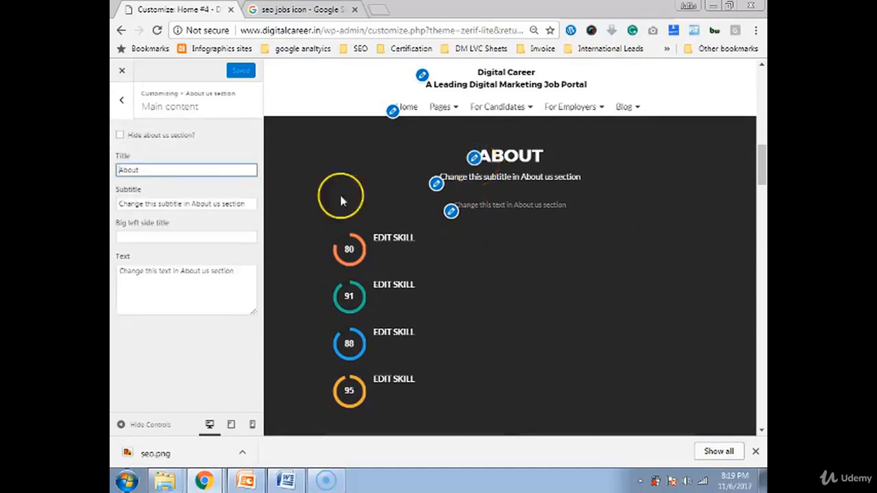
pyautogui.write('us')
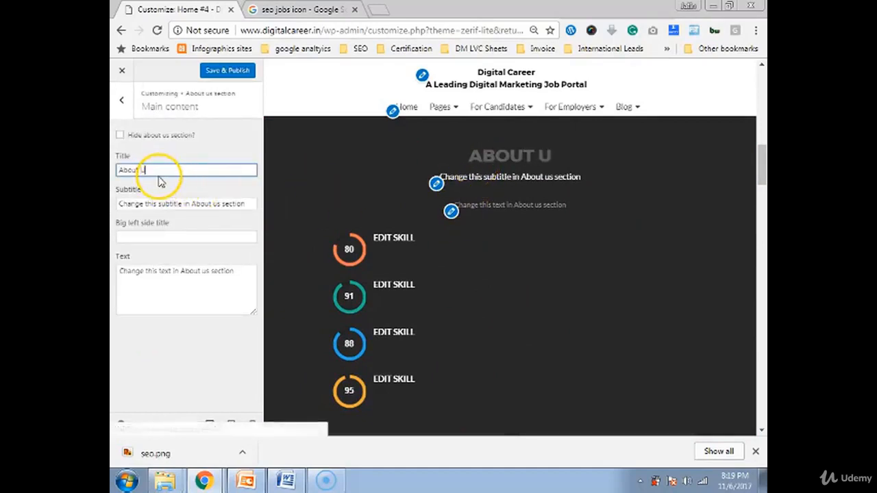
pyautogui.press('BackSpace')
pyautogui.write('U')
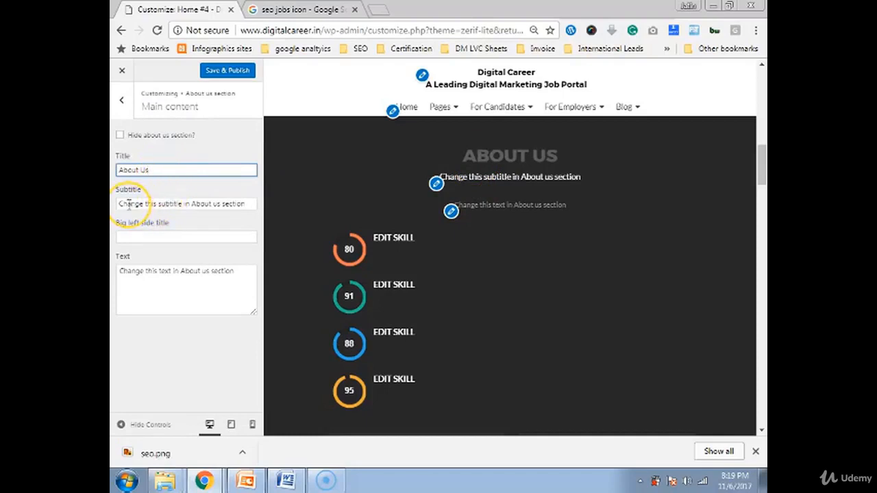
# Replace the subtitle with 'Most Trusted Job Portal For Digital Marketing'
pyautogui.press('Tab')
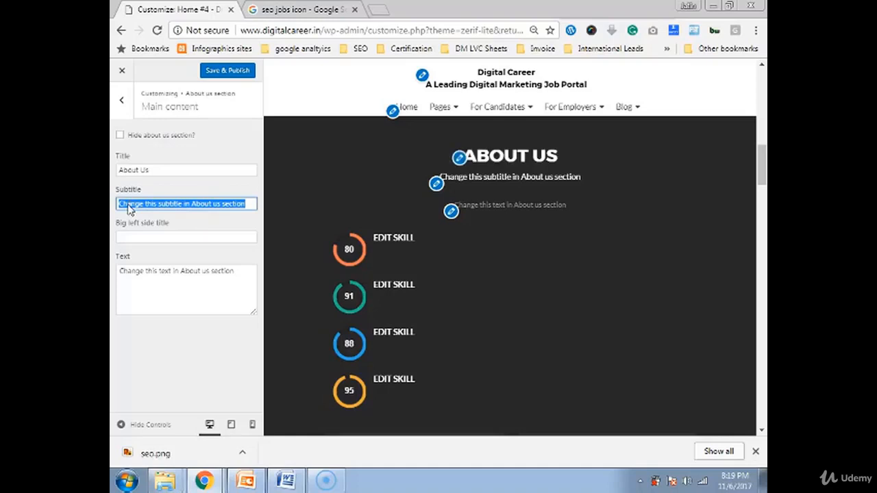
pyautogui.write('Most')
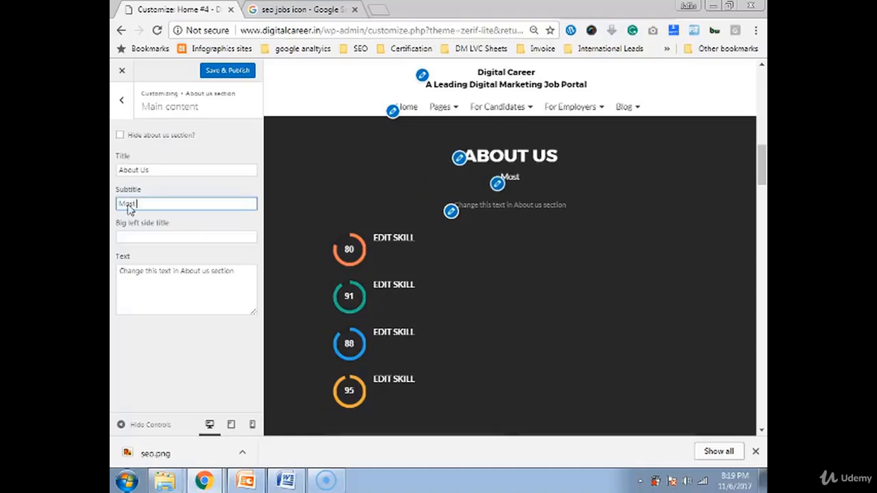
pyautogui.write(' trus')
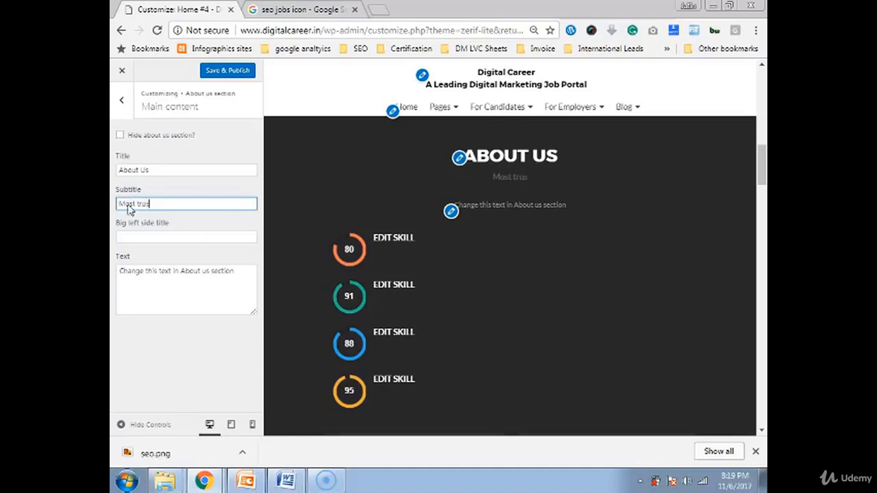
pyautogui.write('t job Portal')
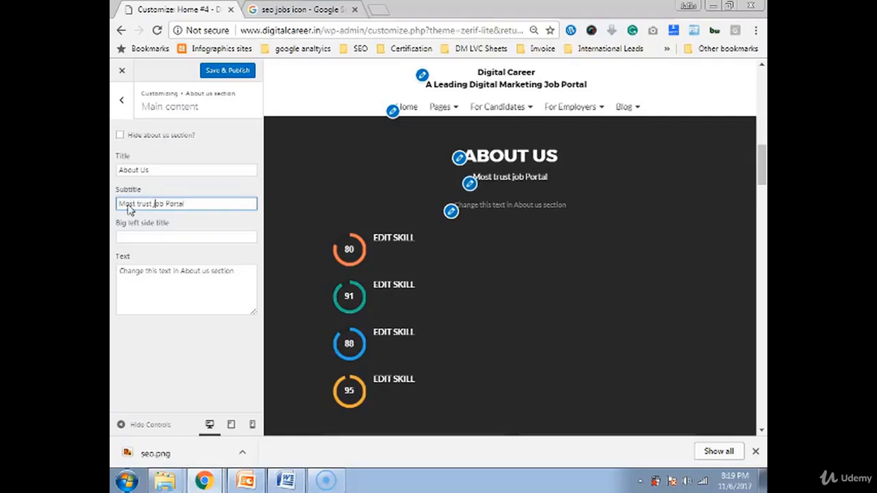
pyautogui.press('Delete')
pyautogui.write('J')
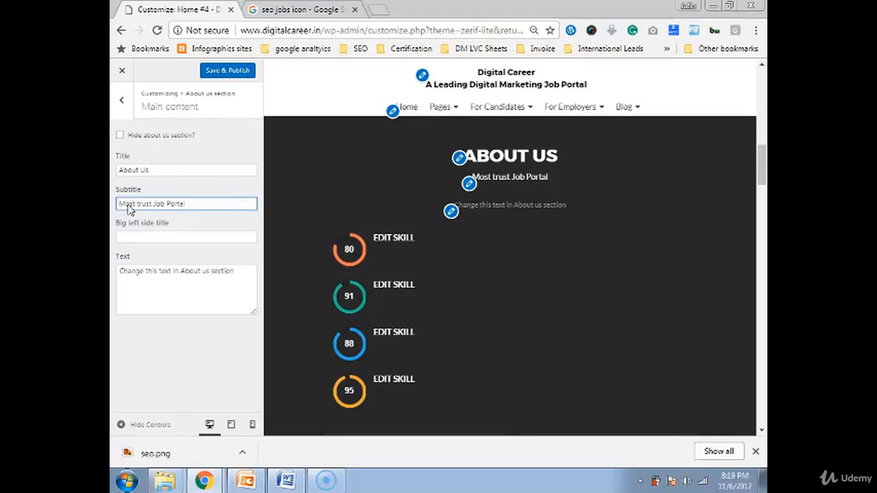
pyautogui.click(139, 203)
pyautogui.press('BackSpace')
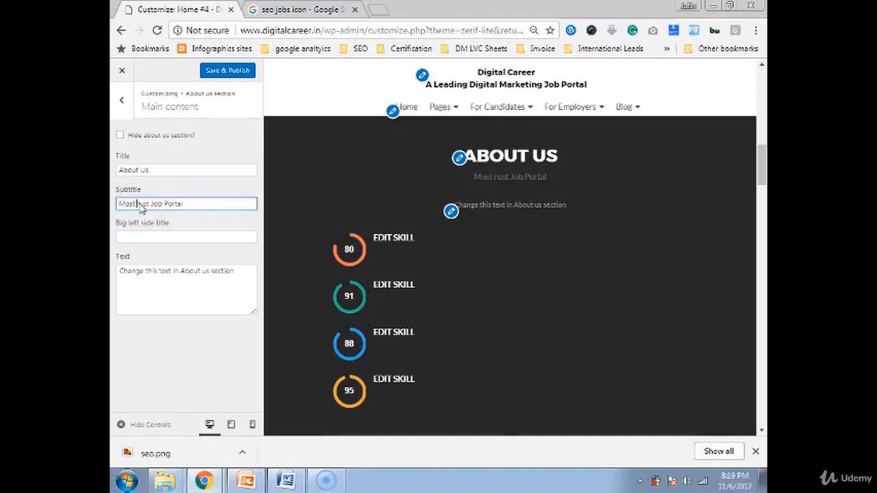
pyautogui.write('Trust')
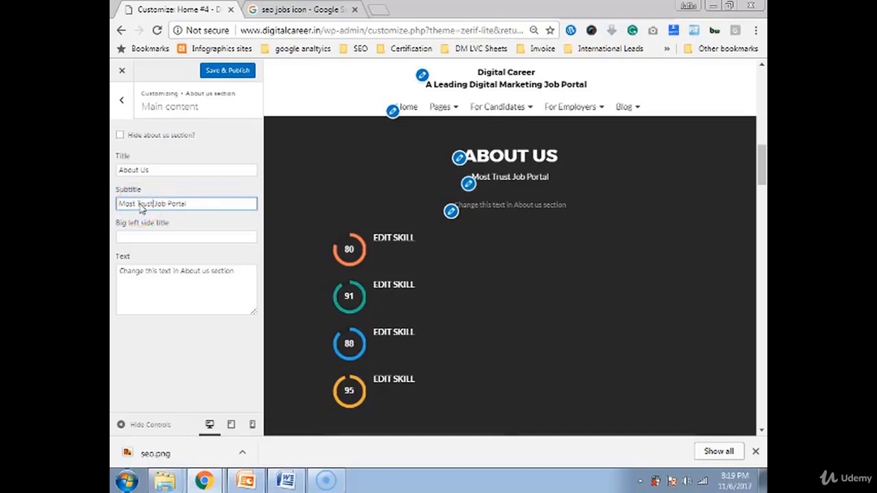
pyautogui.write('ed')
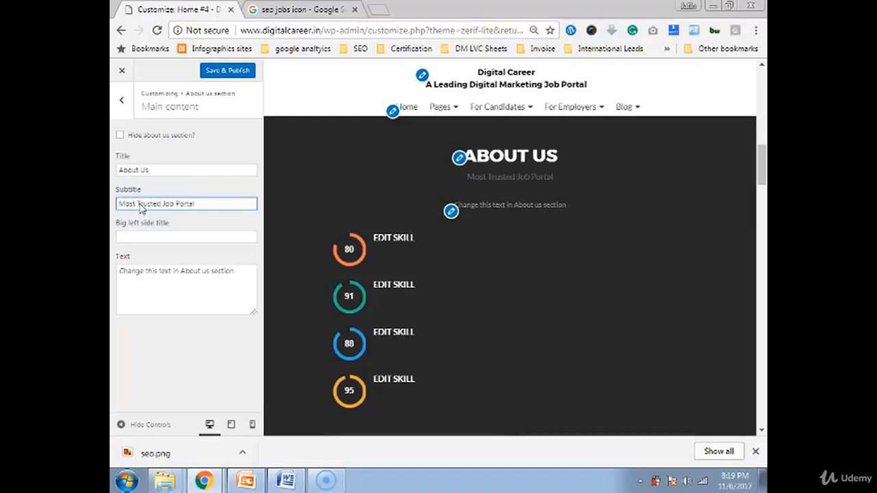
pyautogui.write(' Job Portal For Digital')
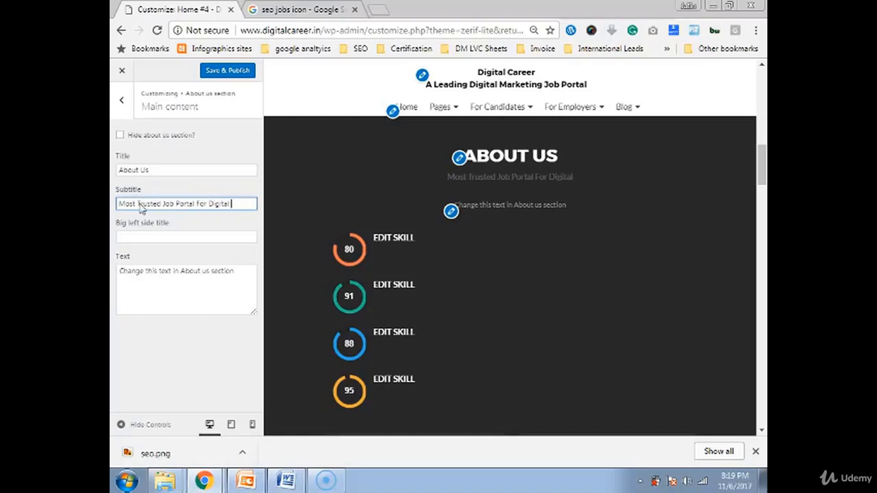
pyautogui.press('capslock')
pyautogui.write('MA')
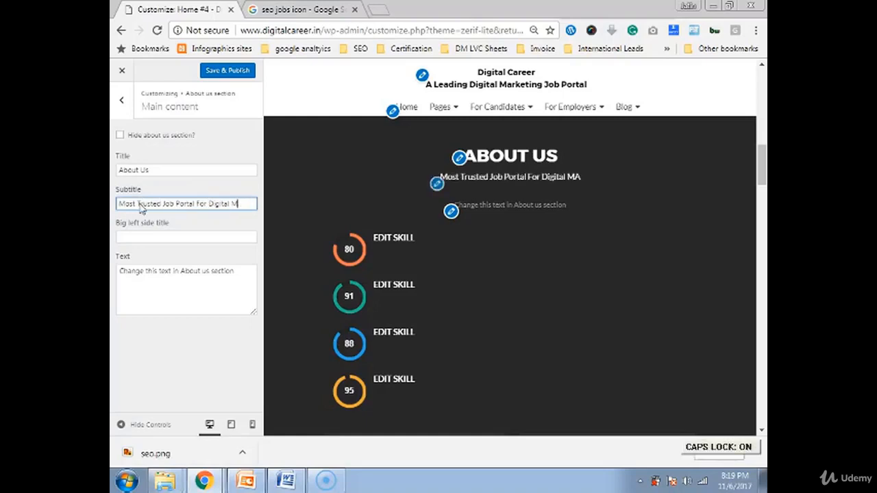
pyautogui.write('RKETING')
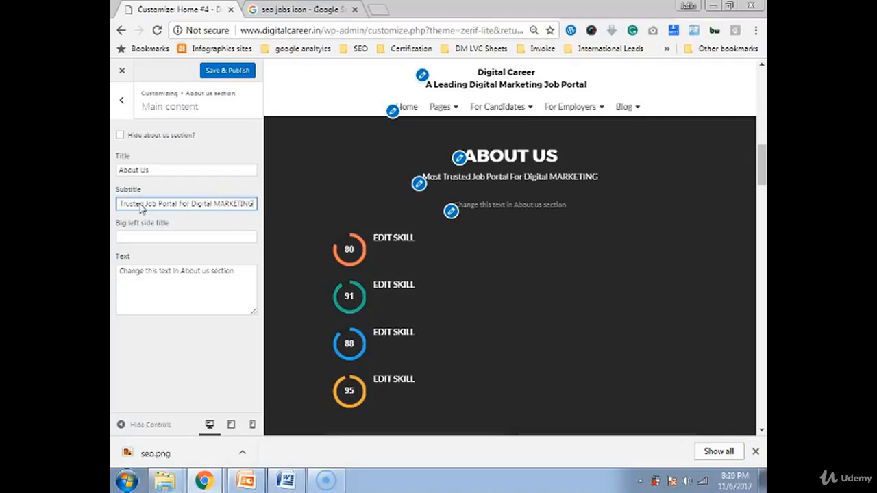
pyautogui.press('BackSpace')
pyautogui.press('BackSpace')
pyautogui.press('BackSpace')
pyautogui.press('BackSpace')
pyautogui.press('BackSpace')
pyautogui.press('BackSpace')
pyautogui.press('BackSpace')
pyautogui.press('BackSpace')
pyautogui.press('BackSpace')
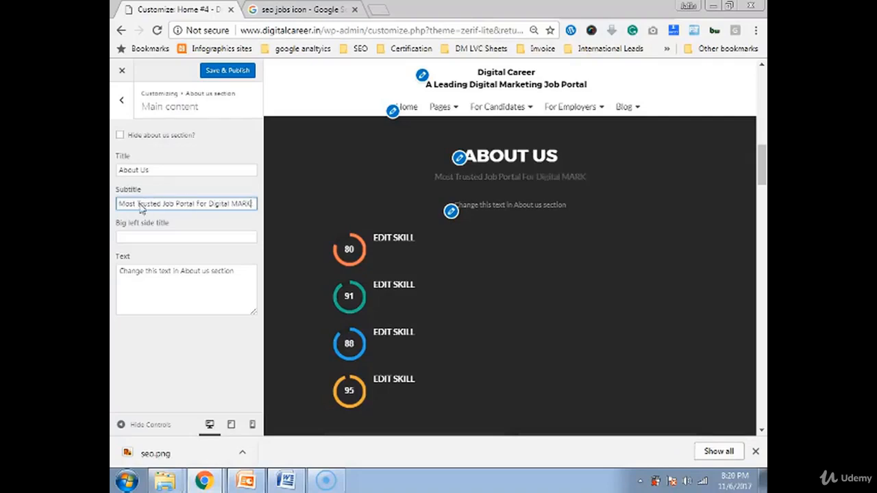
pyautogui.press('capslock')
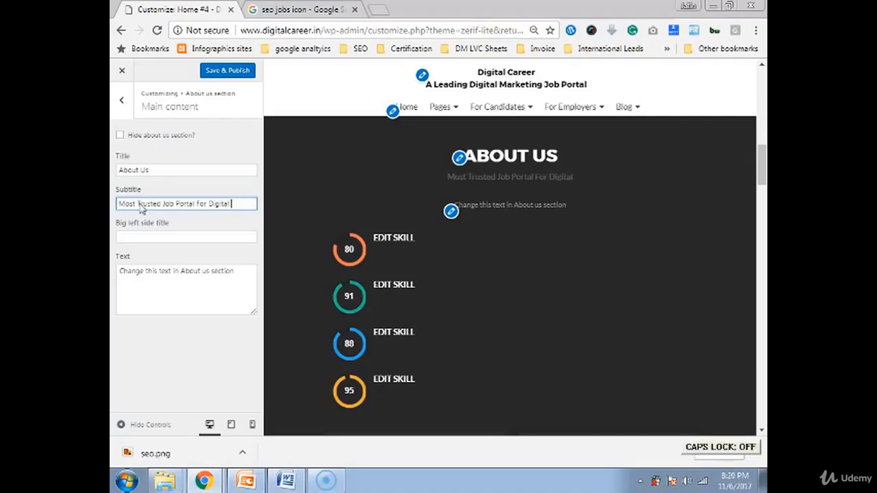
pyautogui.write('Marketing')
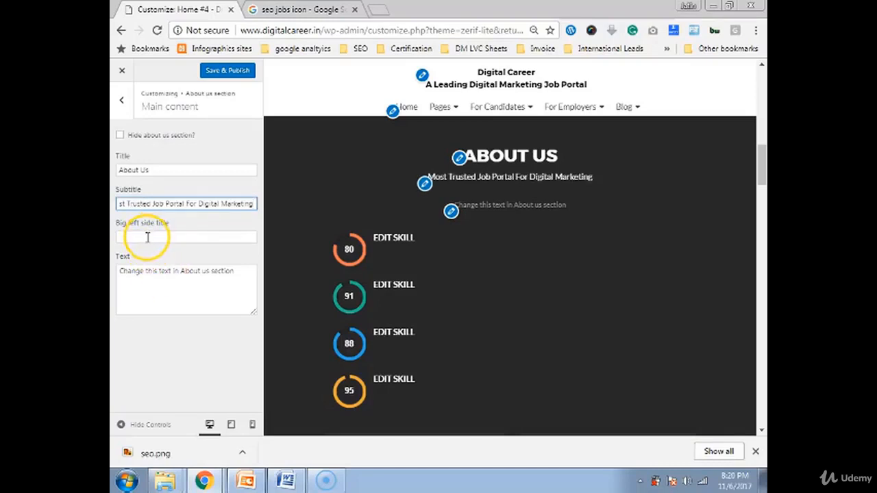
# Enter 'Selection Rate' as the big left-side title and zoom the browser out to 75%
pyautogui.click(147, 237)
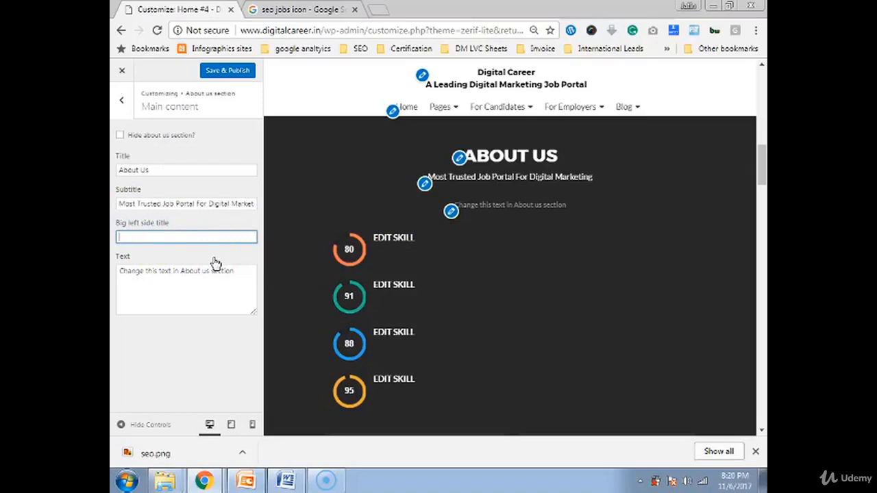
pyautogui.write('58')
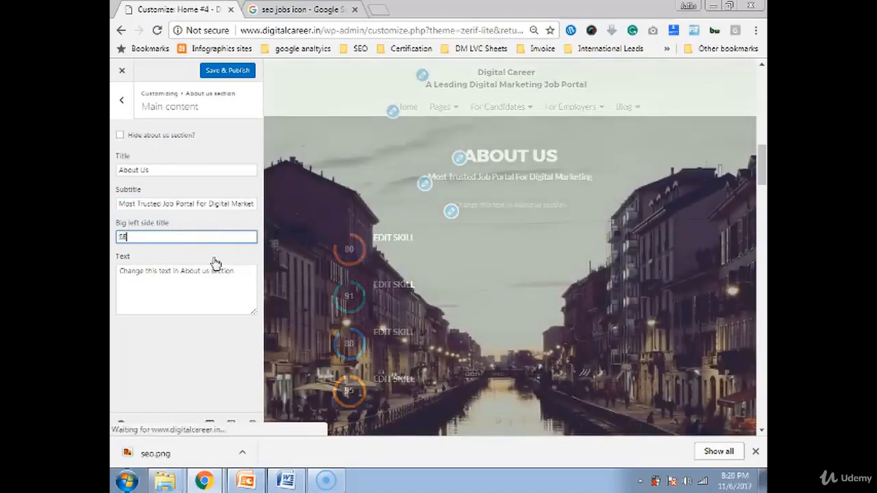
pyautogui.press('BackSpace')
pyautogui.write('Selection')
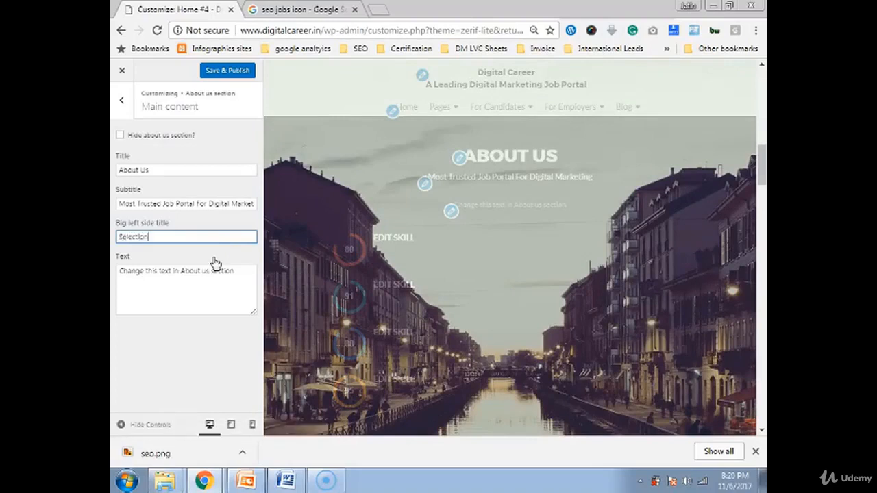
pyautogui.write(' Rat')
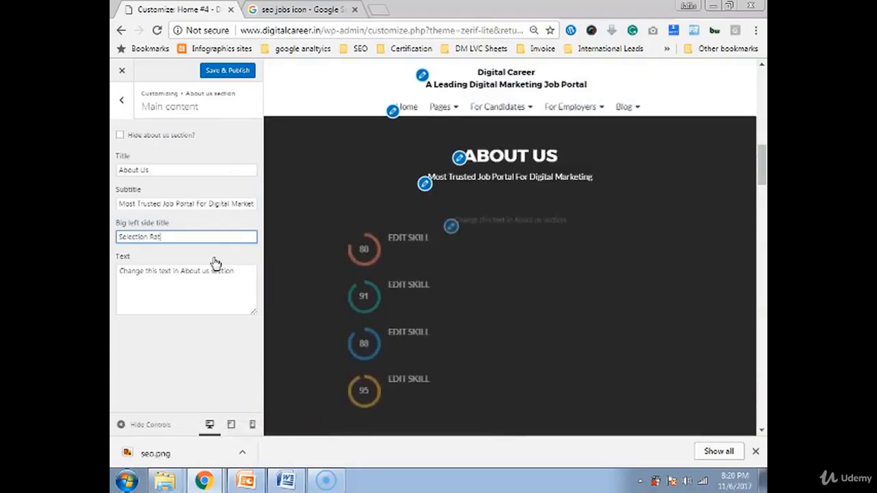
pyautogui.write('e')
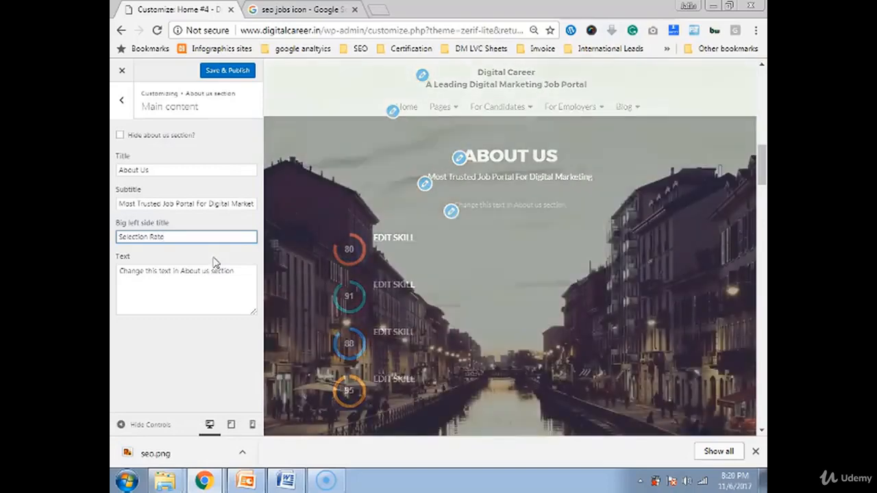
pyautogui.click(175, 278)
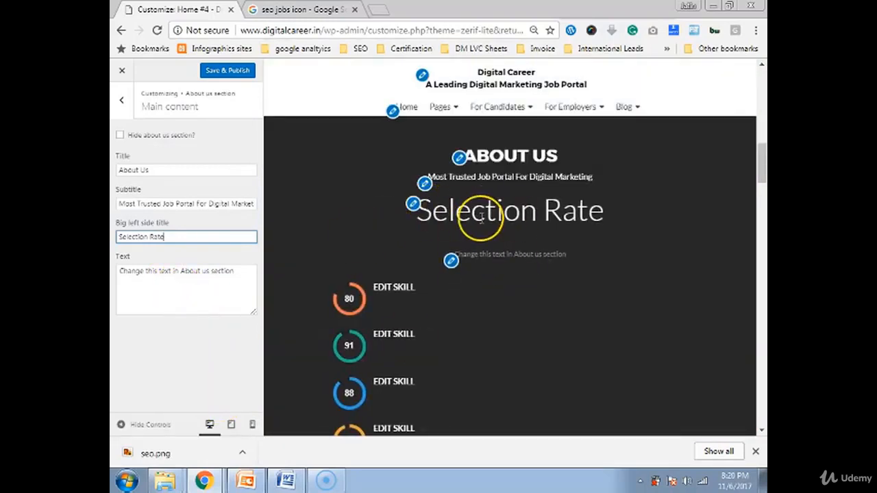
pyautogui.hotkey('ctrl', '-')
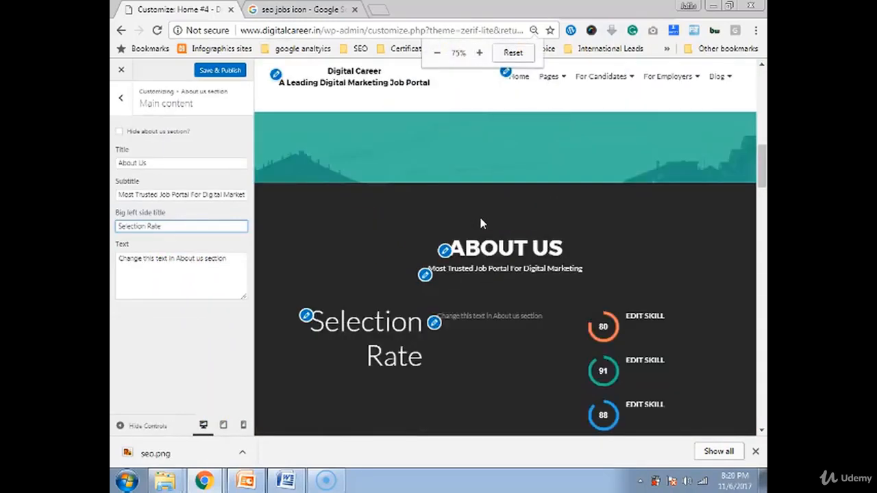
pyautogui.scroll(-1, 500, 263)
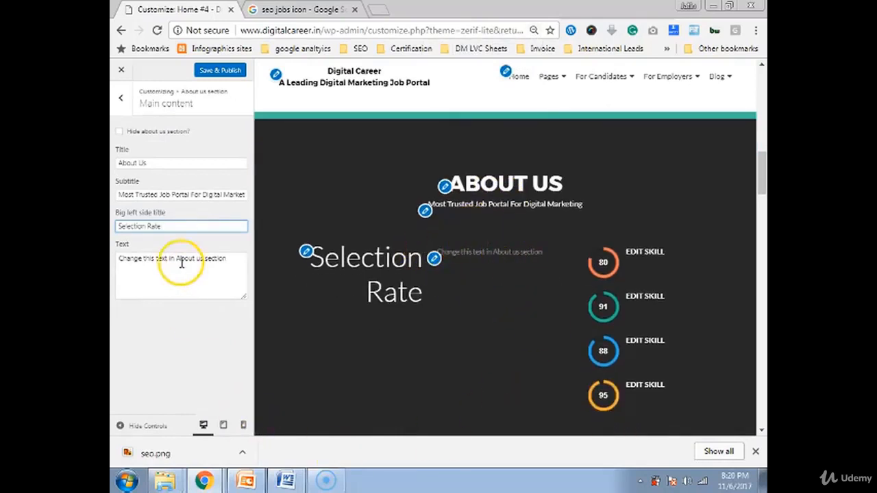
# Move the subtitle wording into the big left-side title, leaving the subtitle empty
pyautogui.tripleClick(161, 195)
pyautogui.hotkey('ctrl', 'c')
pyautogui.press('BackSpace')
pyautogui.tripleClick(164, 223)
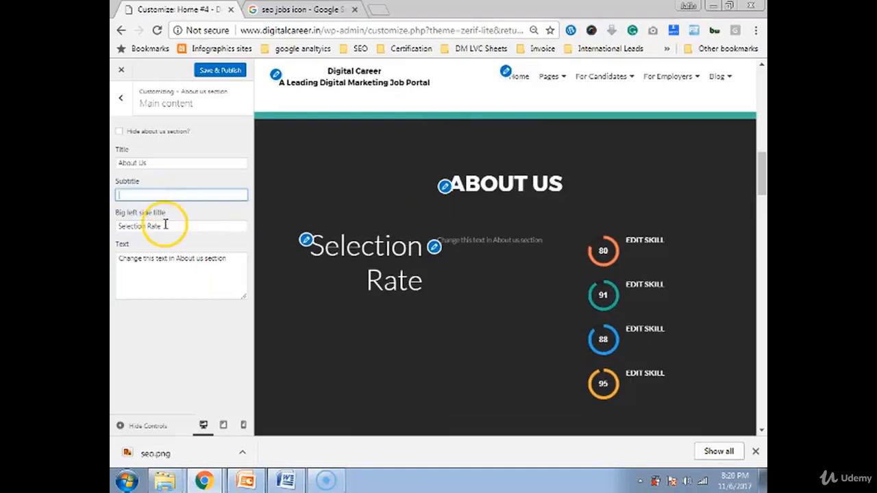
pyautogui.hotkey('ctrl', 'v')
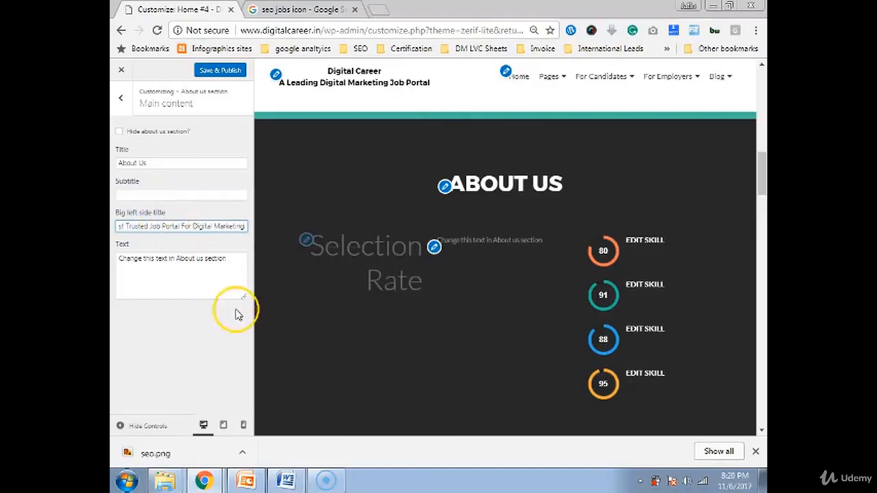
pyautogui.scroll(-2, 402, 345)
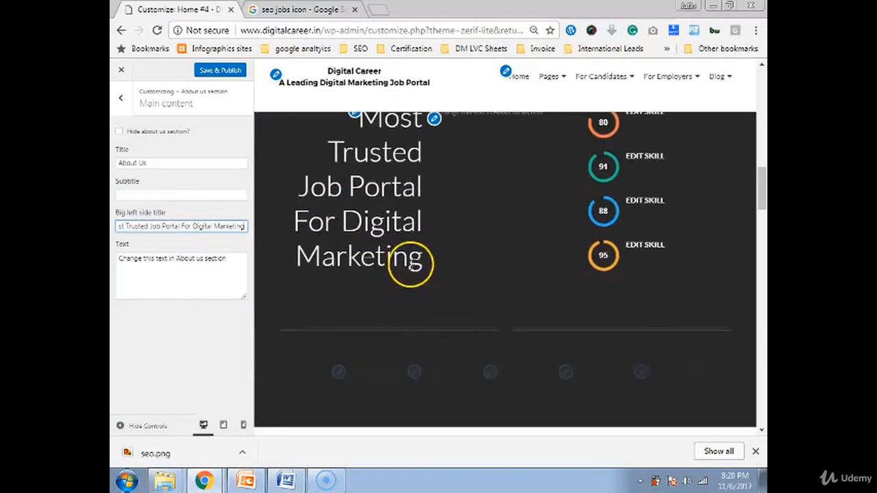
pyautogui.scroll(1, 411, 264)
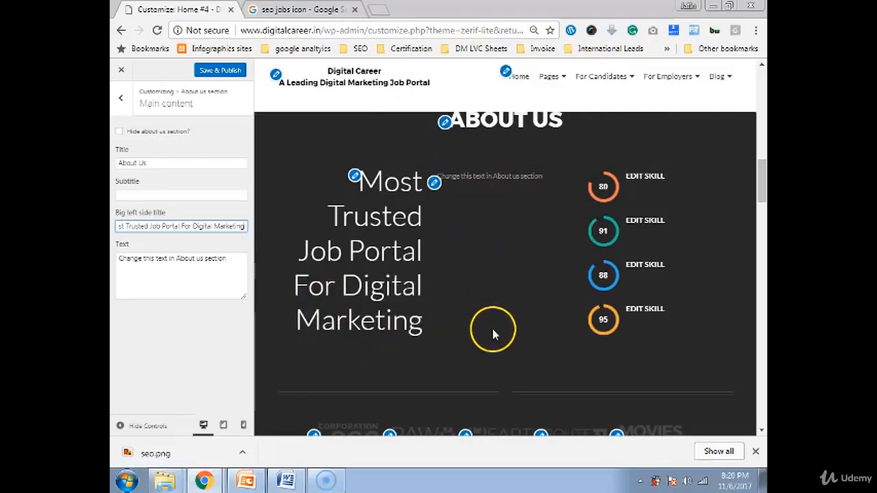
# Leave the About us body text unchanged and return to the section's parts list
pyautogui.click(172, 268)
pyautogui.doubleClick(180, 261)
pyautogui.tripleClick(178, 267)
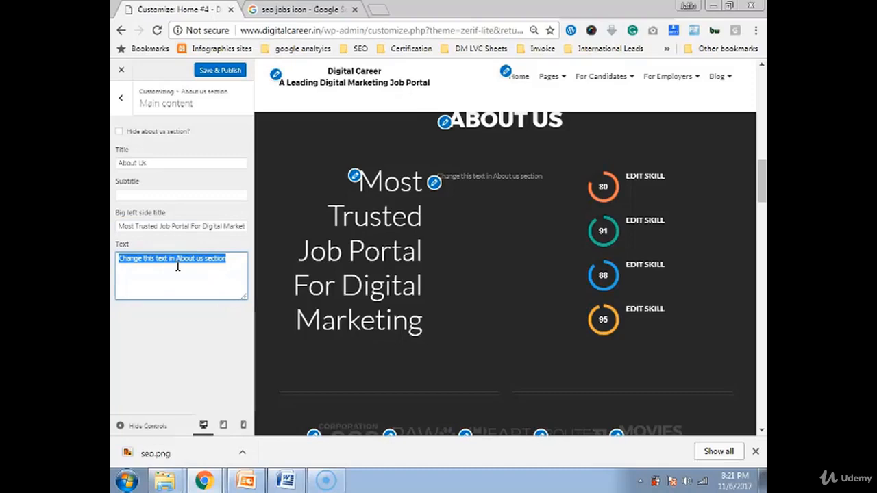
pyautogui.click(608, 183)
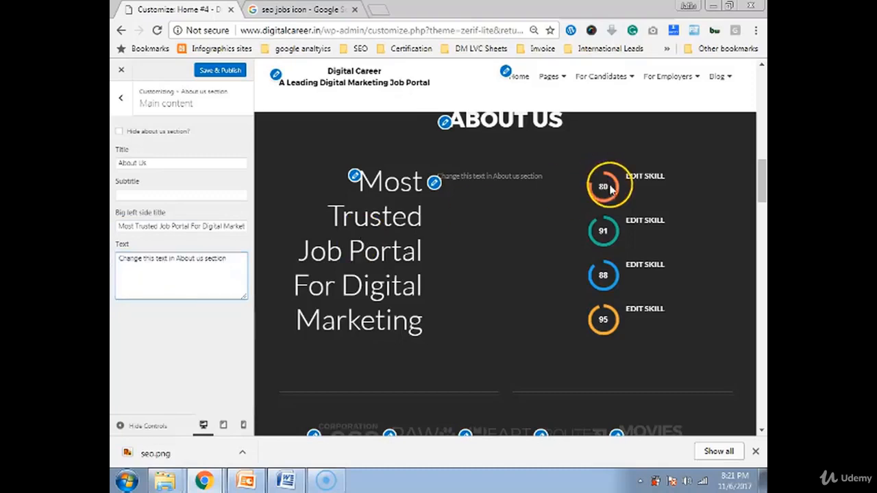
pyautogui.scroll(-1, 335, 257)
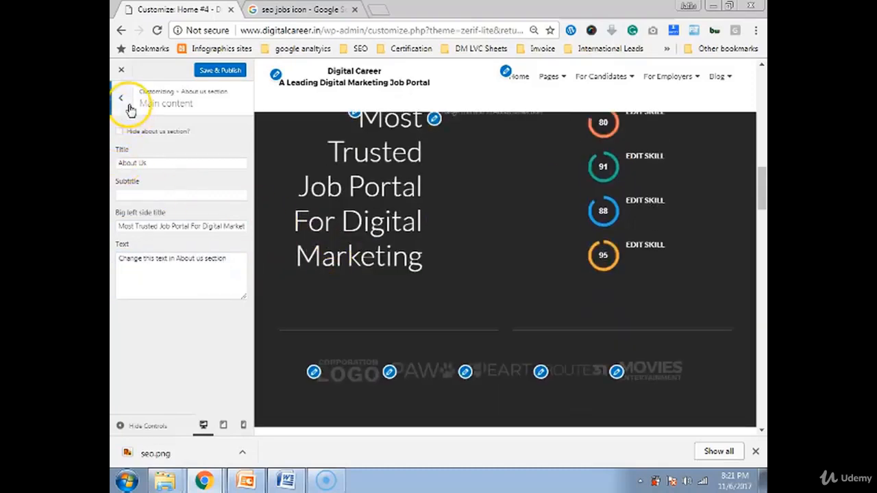
pyautogui.scroll(1, 575, 209)
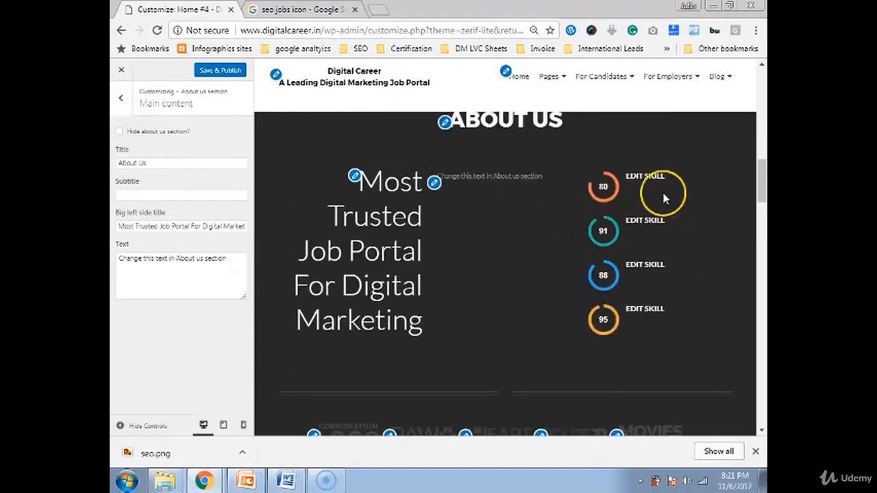
pyautogui.click(121, 98)
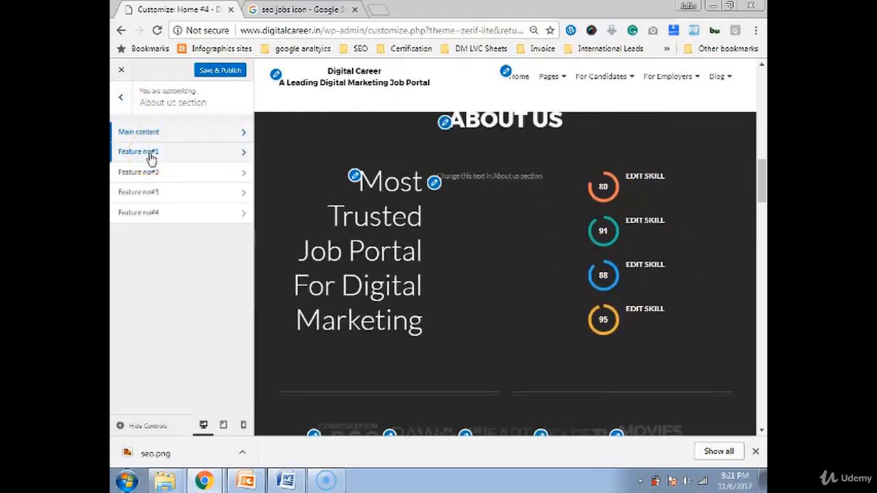
# Rename Feature no#1 to 'Relvant Jobs' and set its percentage to 98
pyautogui.click(151, 156)
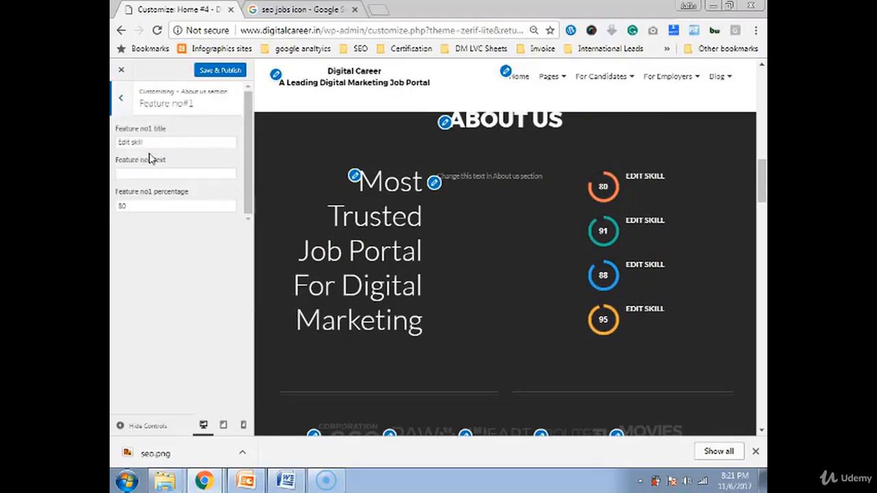
pyautogui.click(158, 139)
pyautogui.tripleClick(155, 142)
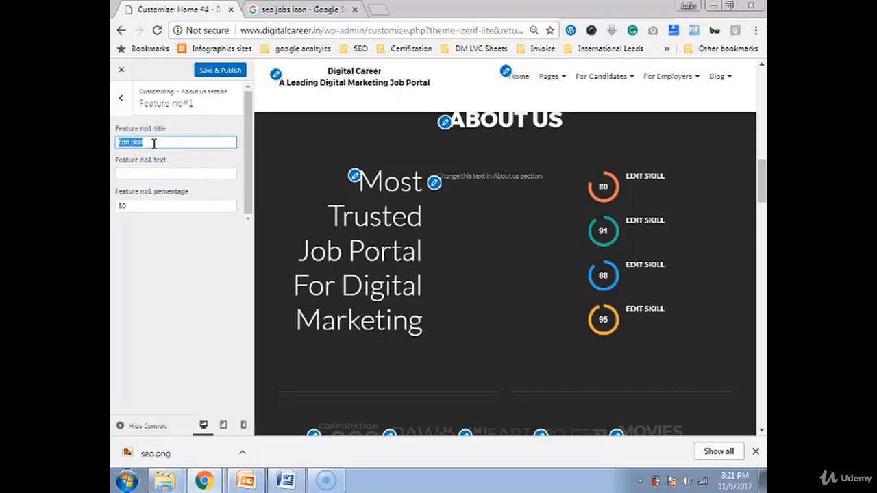
pyautogui.write('Re')
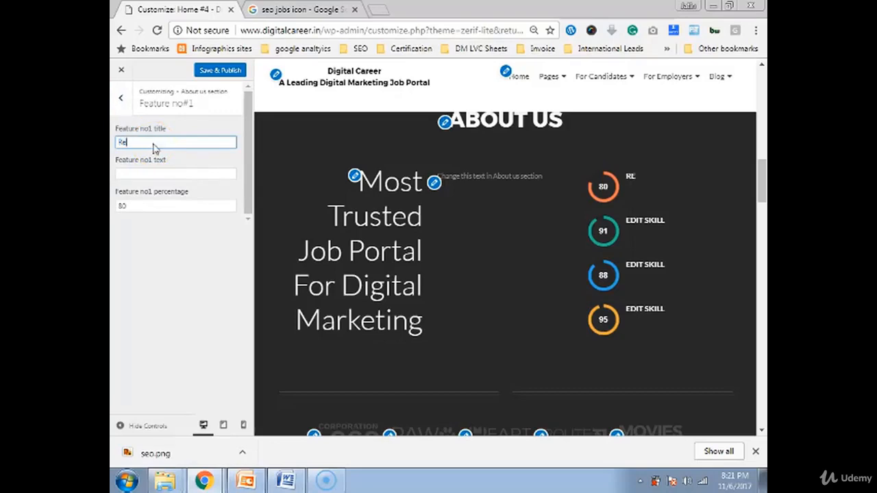
pyautogui.write('l')
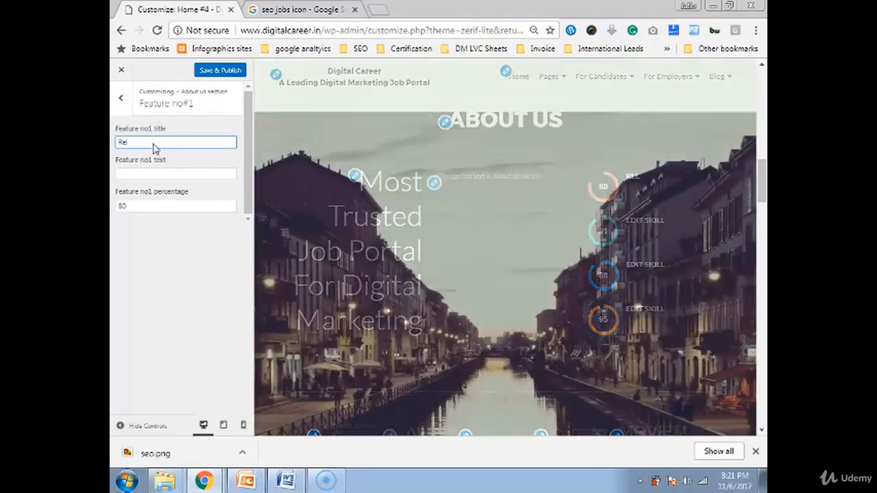
pyautogui.write('vanr')
pyautogui.press('BackSpace')
pyautogui.write('t')
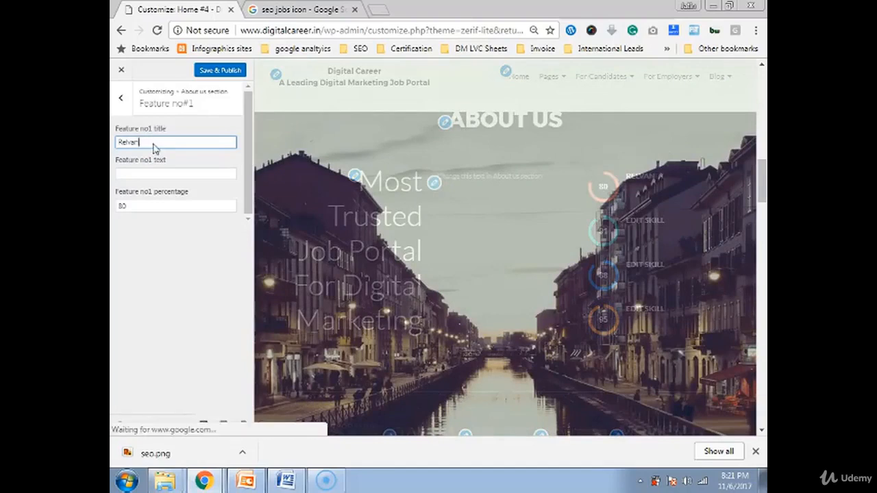
pyautogui.write(' Jobs')
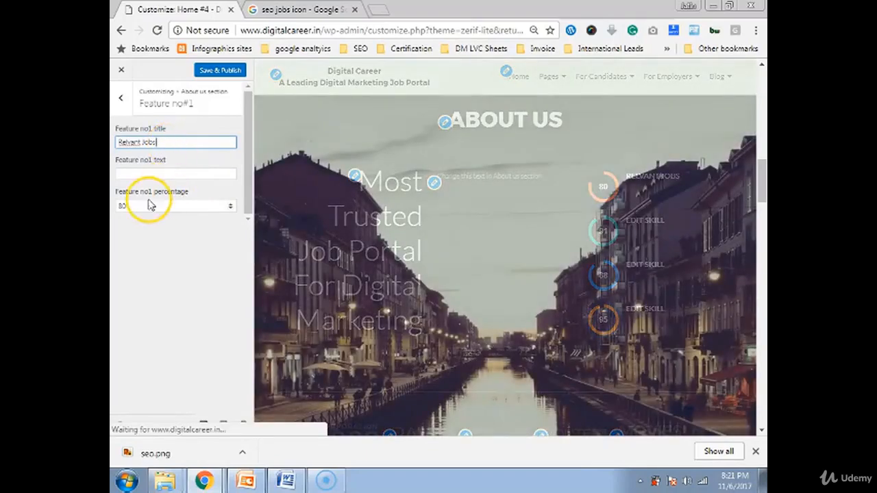
pyautogui.click(148, 207)
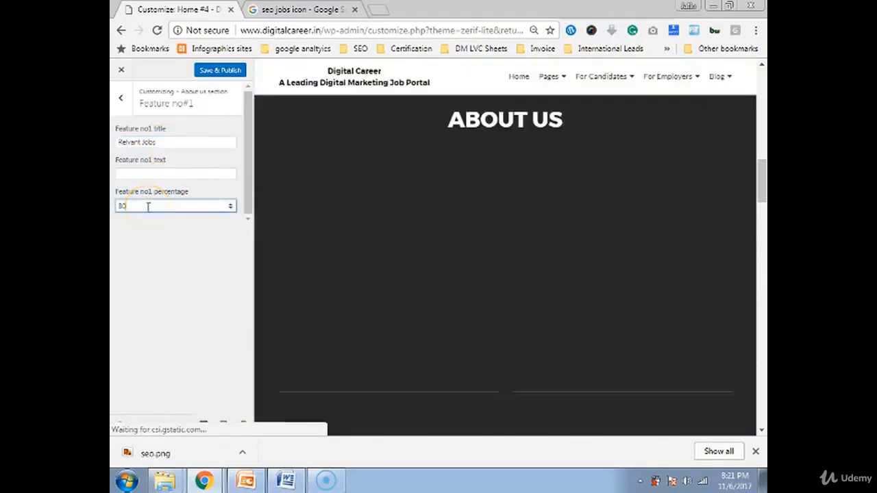
pyautogui.moveTo(147, 208); pyautogui.dragTo(120, 211)
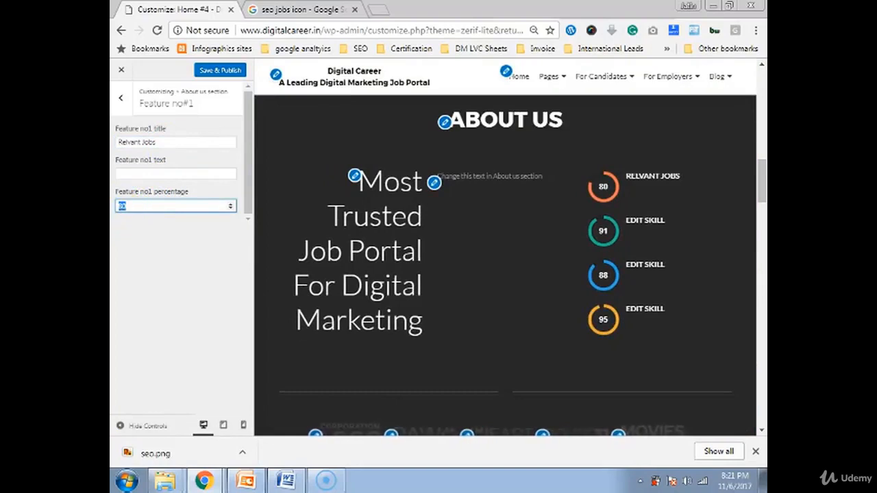
pyautogui.write('9')
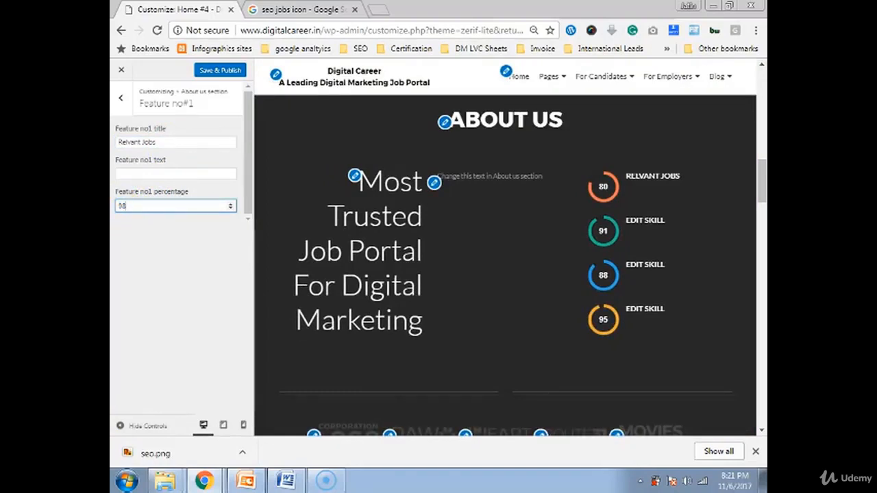
pyautogui.click(118, 102)
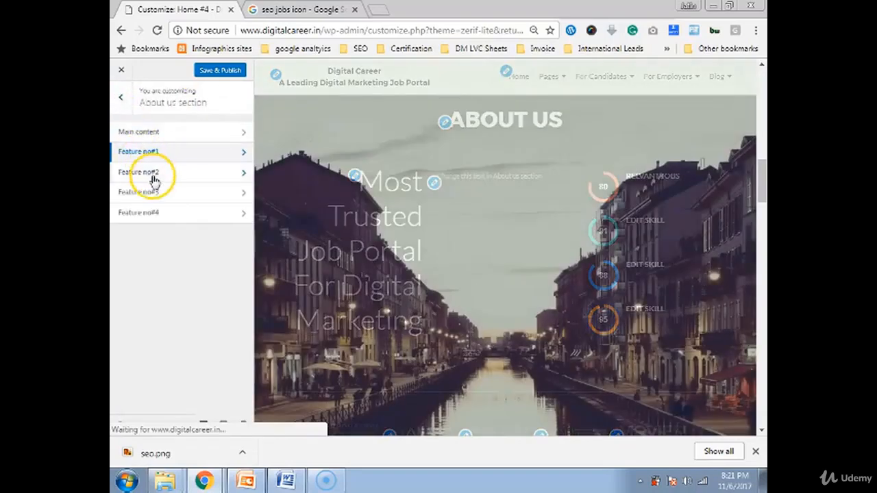
# Rename Feature no#2 to 'Search Relevance' and set its percentage to 92
pyautogui.click(157, 172)
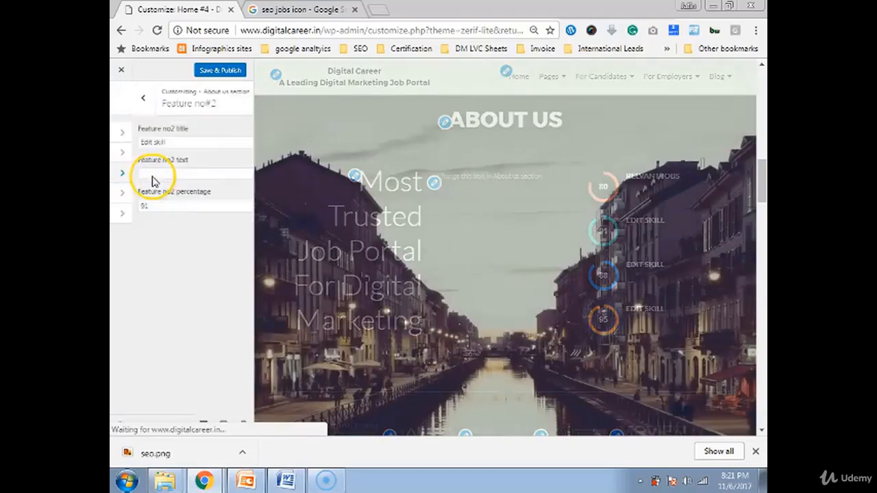
pyautogui.tripleClick(130, 142)
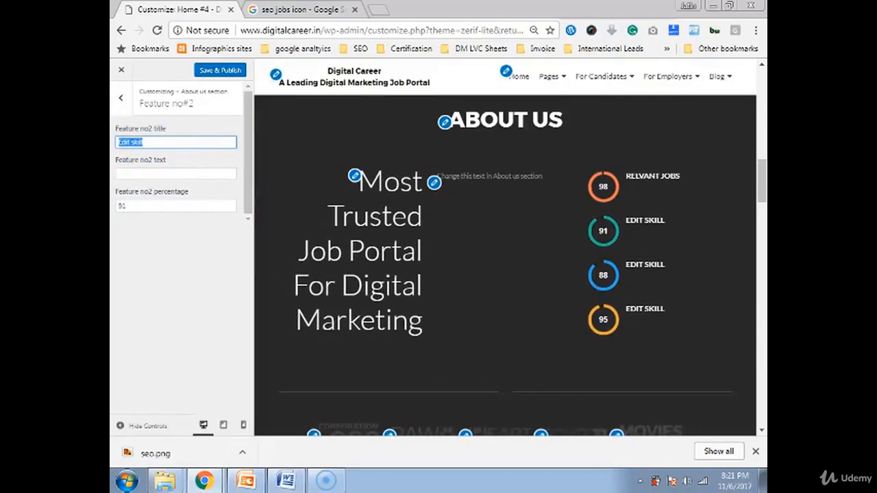
pyautogui.write('Search')
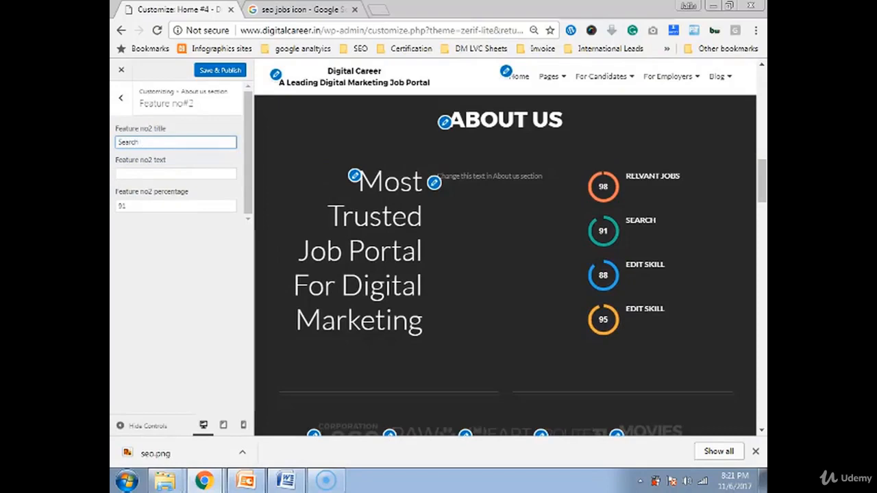
pyautogui.write(' Relevanc')
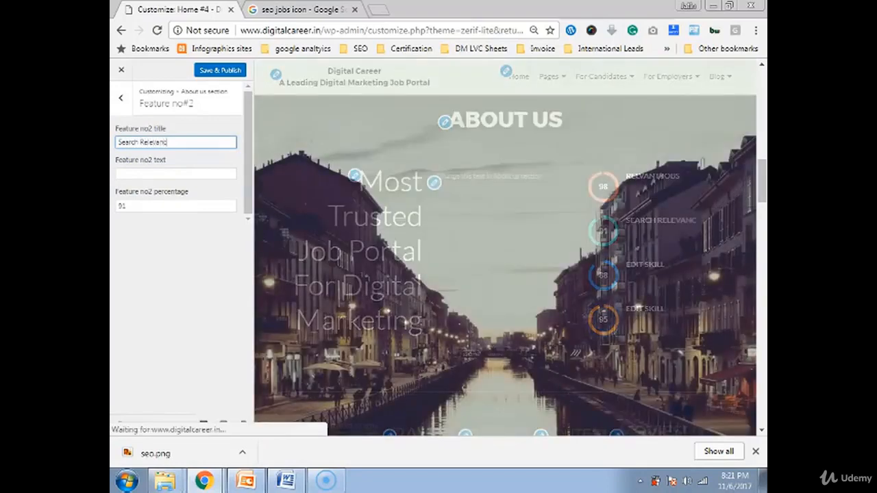
pyautogui.write('e')
pyautogui.click(121, 207)
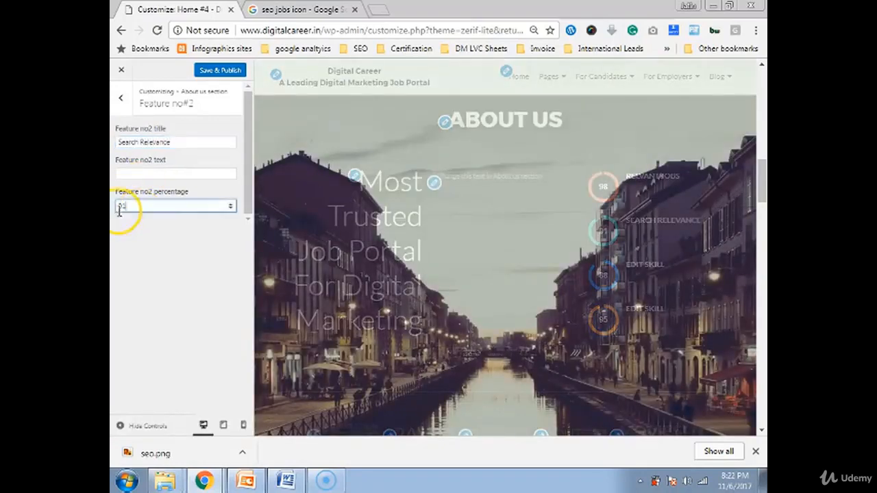
pyautogui.hotkey('ctrl', 'a')
pyautogui.write('92')
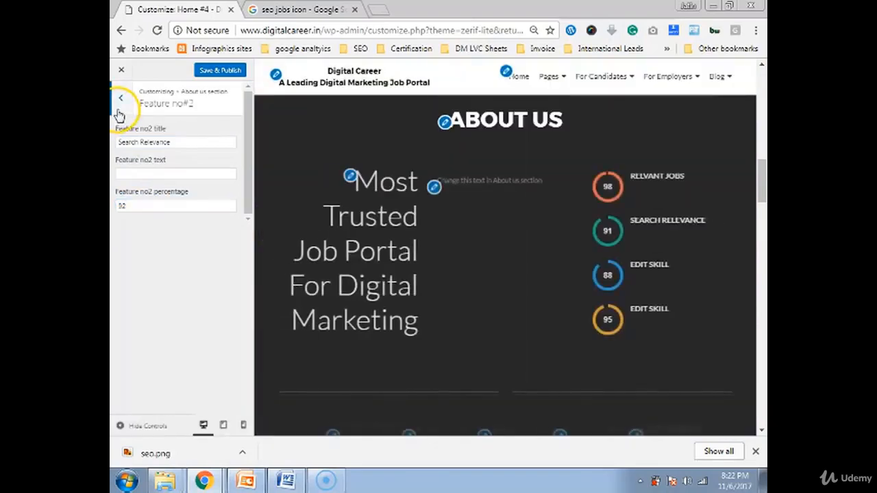
pyautogui.click(120, 97)
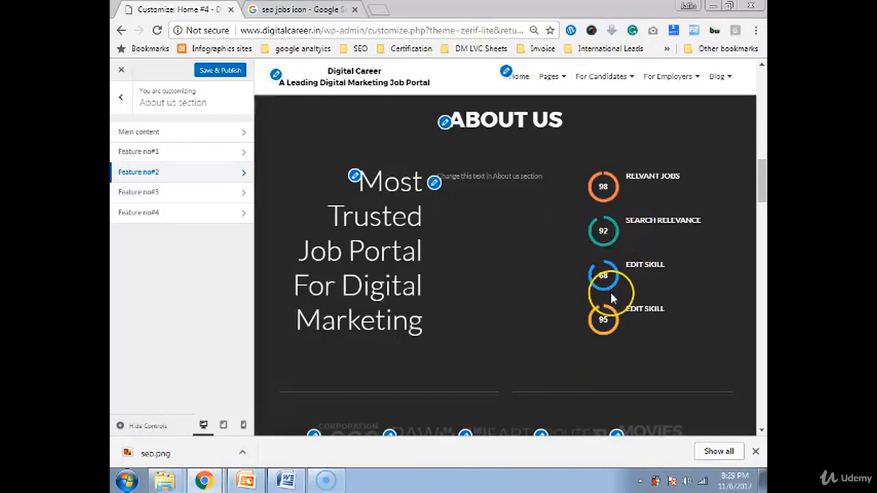
# Open the first client logo's widget and its media library to replace the image
pyautogui.scroll(-2, 317, 330)
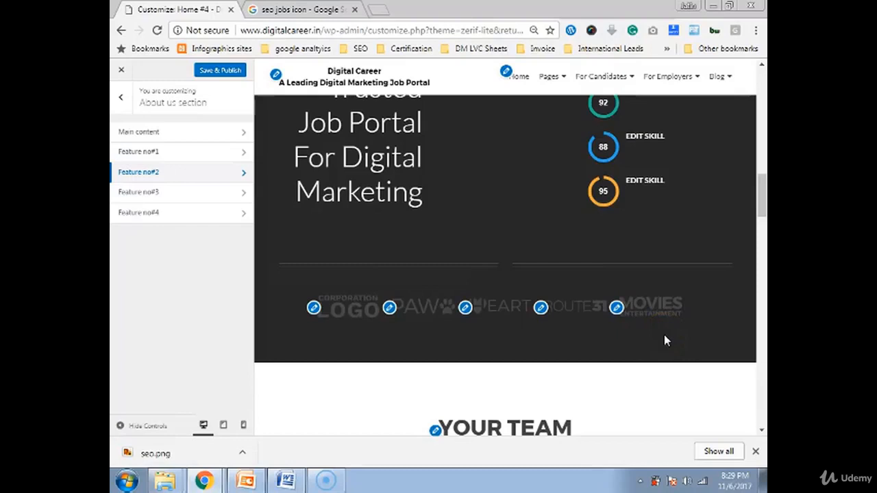
pyautogui.click(313, 308)
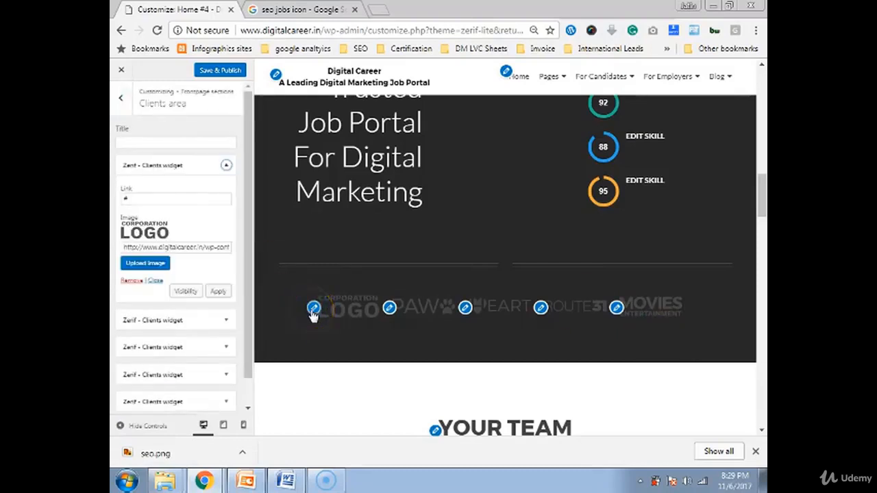
pyautogui.click(146, 263)
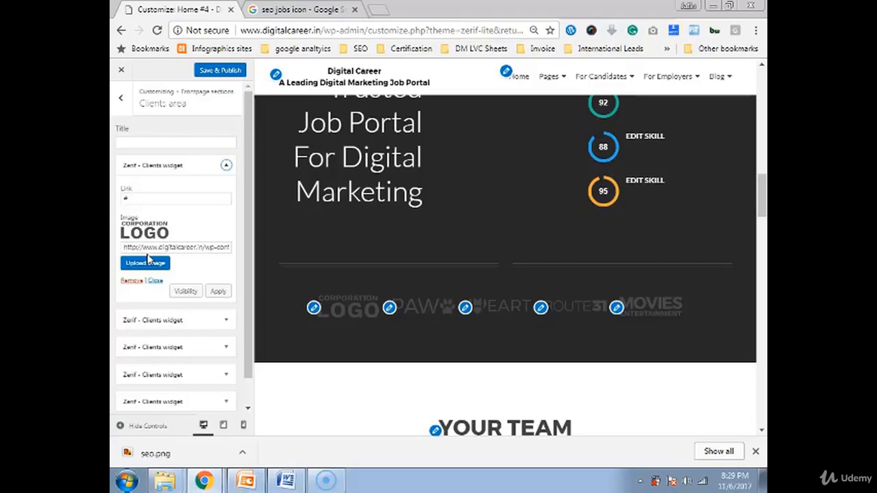
pyautogui.click(145, 265)
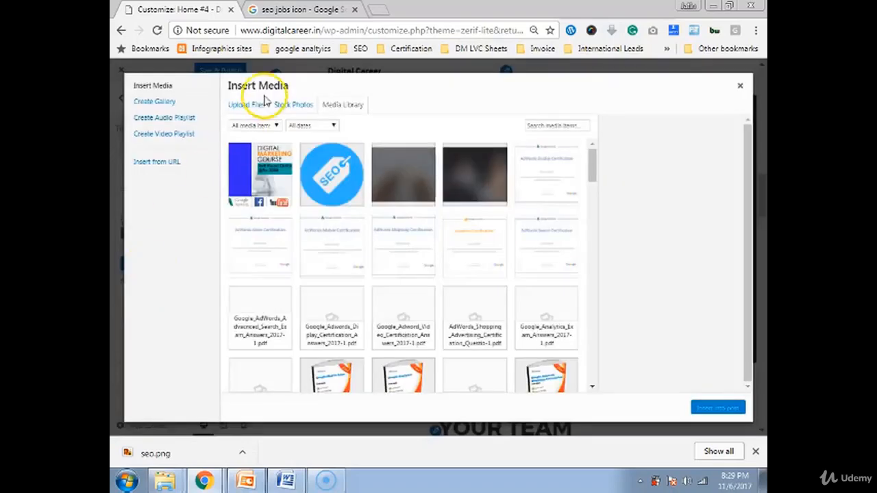
pyautogui.click(299, 10)
# Search Google Images for 'google icon' filtered to images larger than 400×300
pyautogui.scroll(10, 291, 143)
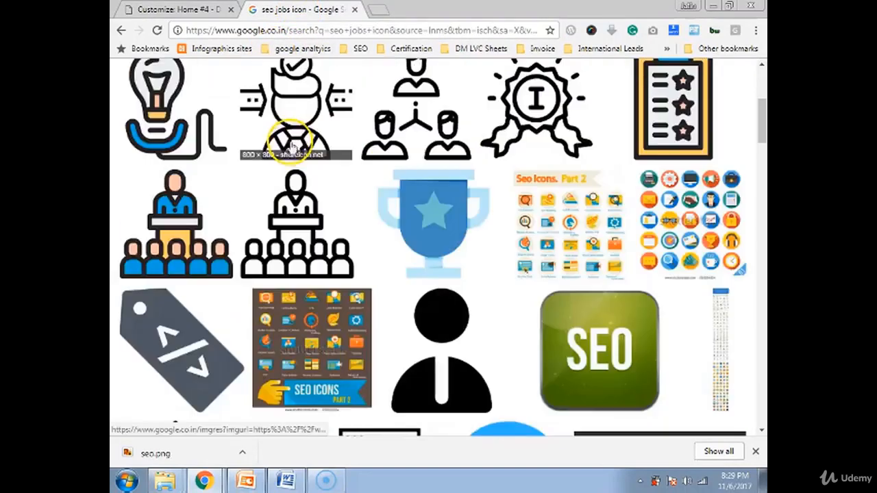
pyautogui.moveTo(255, 85); pyautogui.dragTo(216, 84)
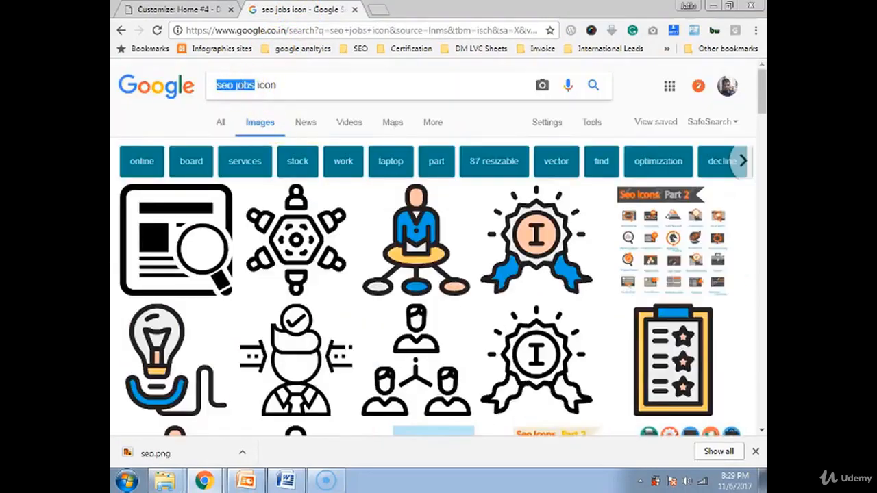
pyautogui.write('goog')
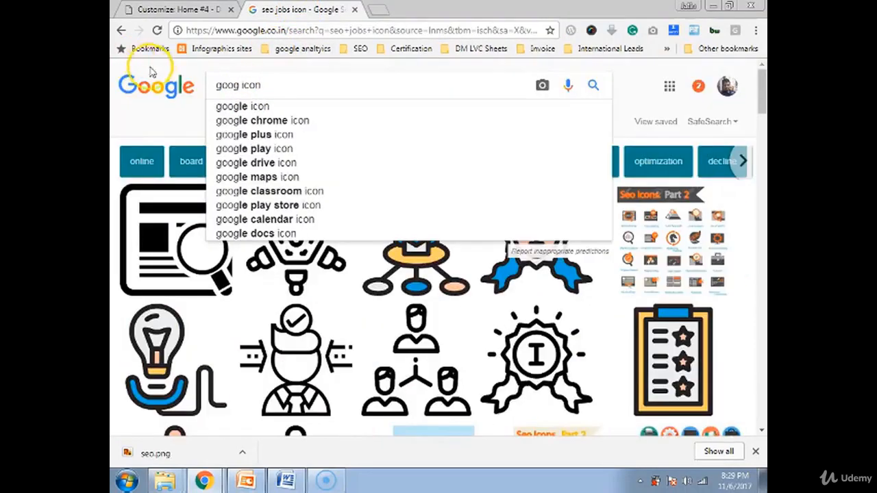
pyautogui.click(220, 106)
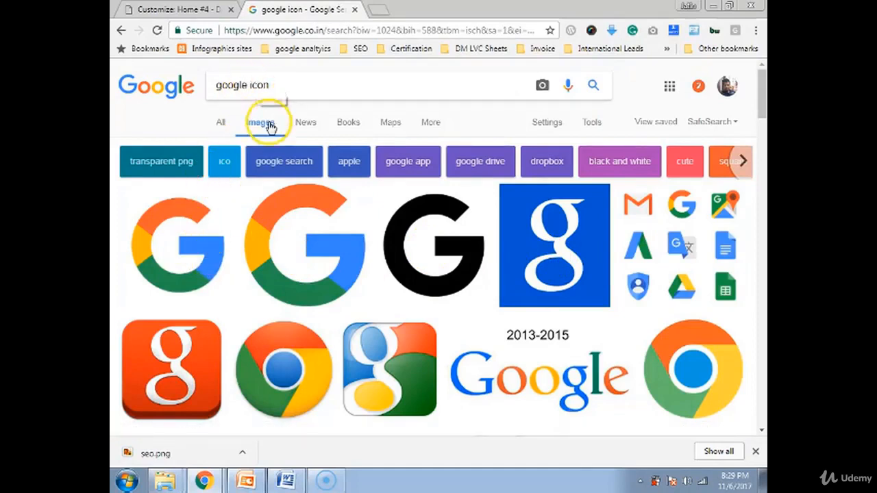
pyautogui.click(552, 128)
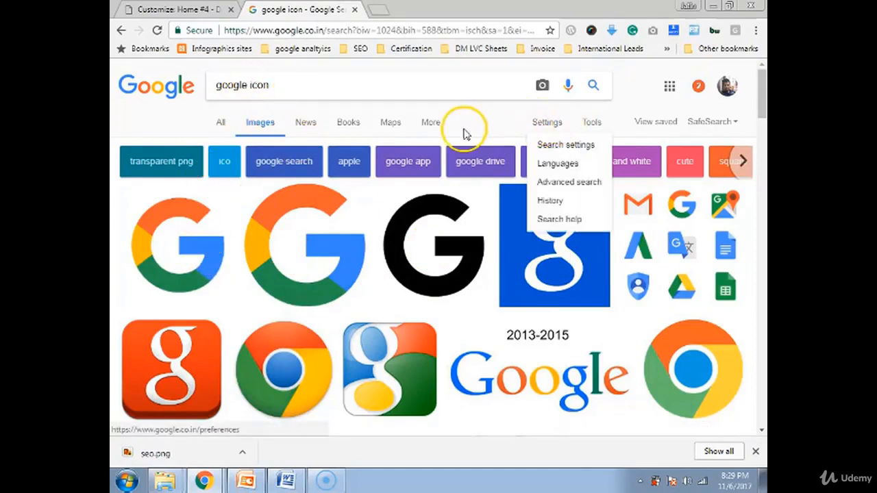
pyautogui.click(431, 127)
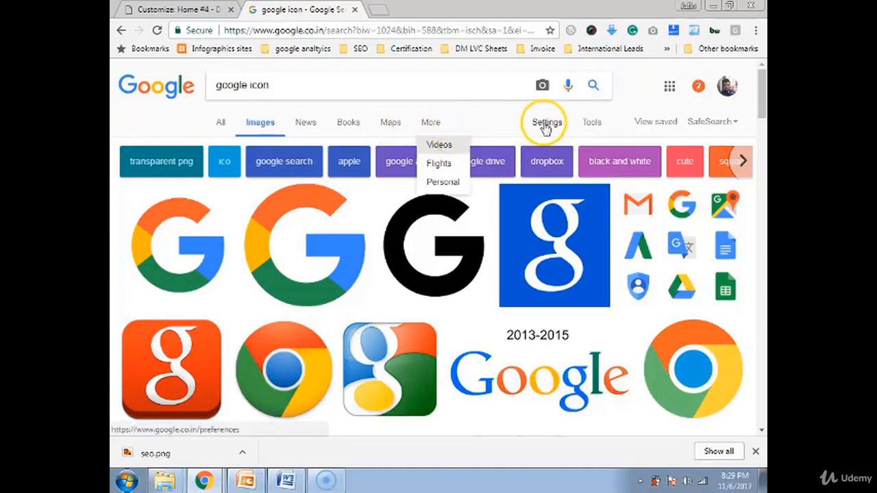
pyautogui.click(589, 123)
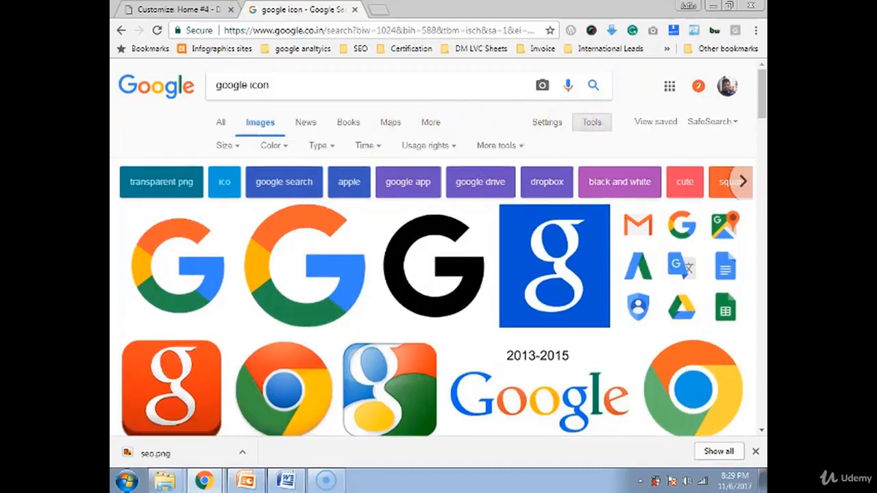
pyautogui.click(228, 146)
pyautogui.moveTo(237, 243)
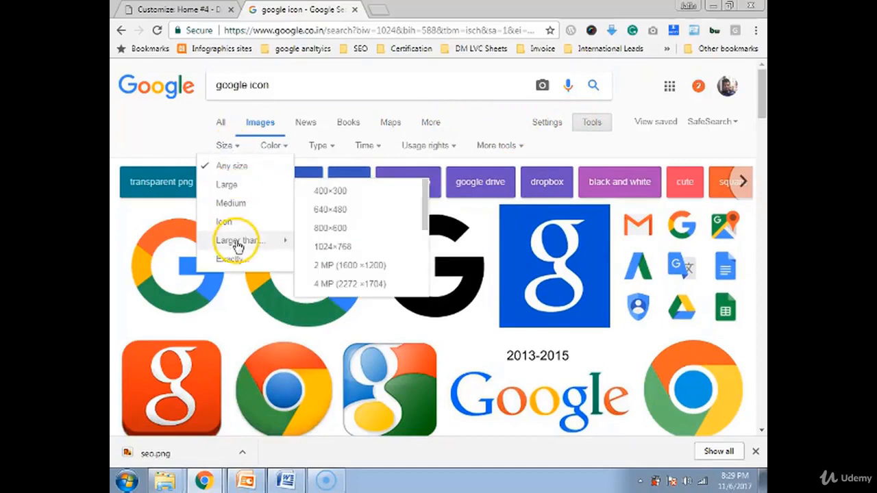
pyautogui.click(307, 194)
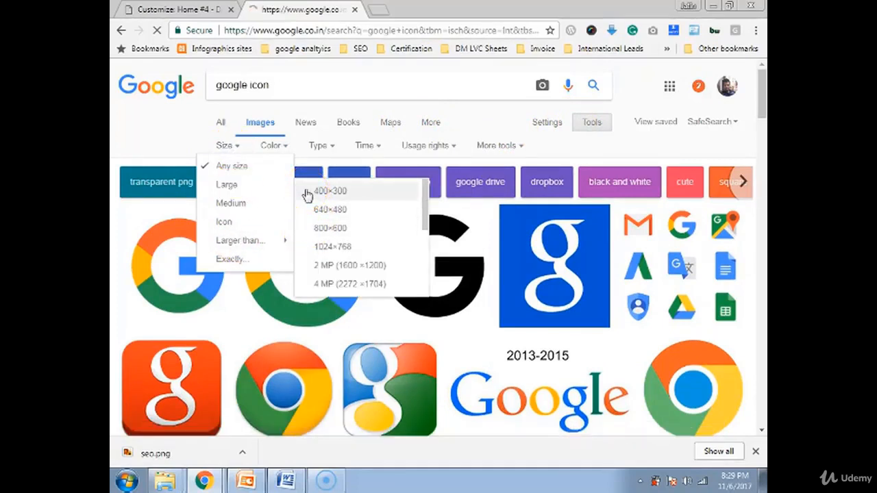
pyautogui.scroll(-1, 172, 326)
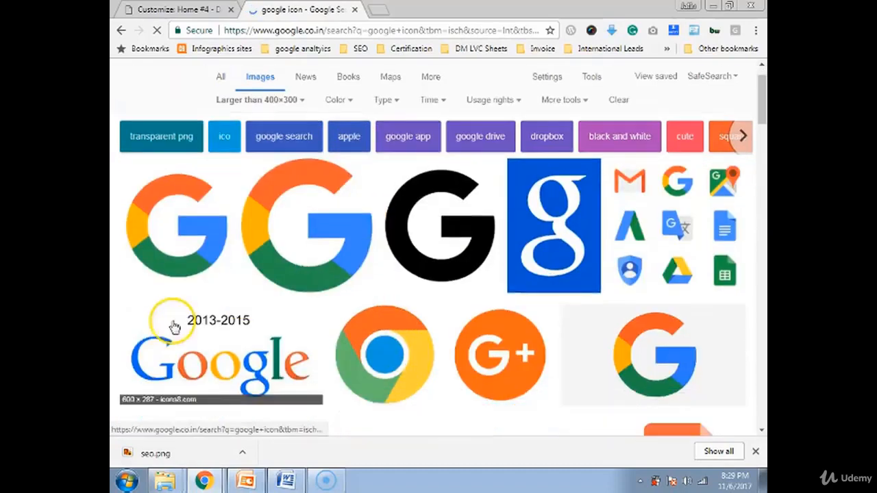
pyautogui.scroll(-1, 191, 247)
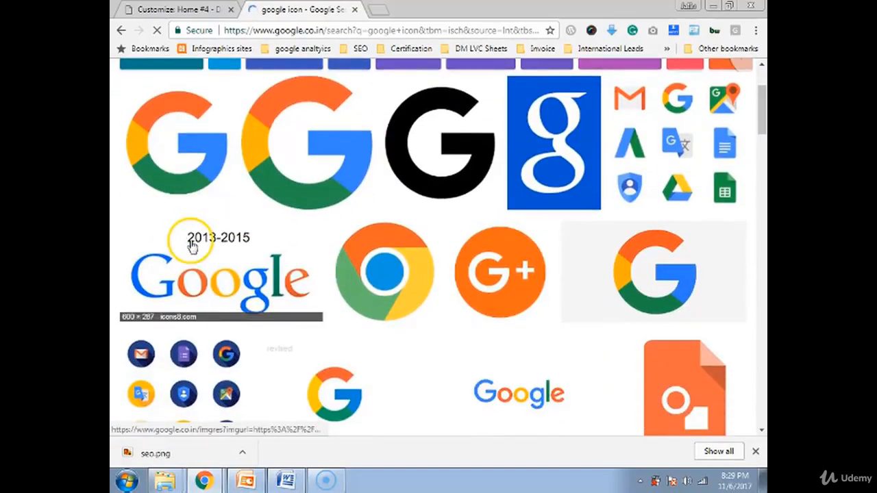
pyautogui.scroll(-1, 188, 240)
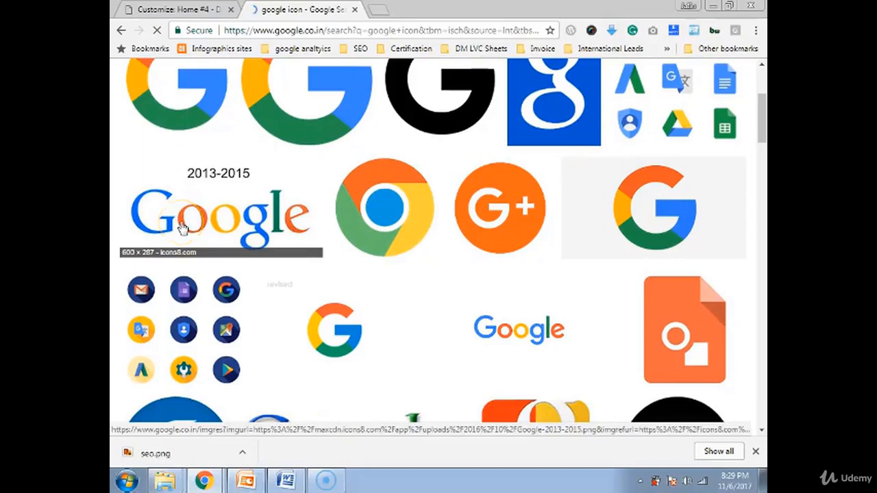
pyautogui.scroll(1, 180, 172)
# Save the first colourful G logo as download.png
pyautogui.click(162, 157)
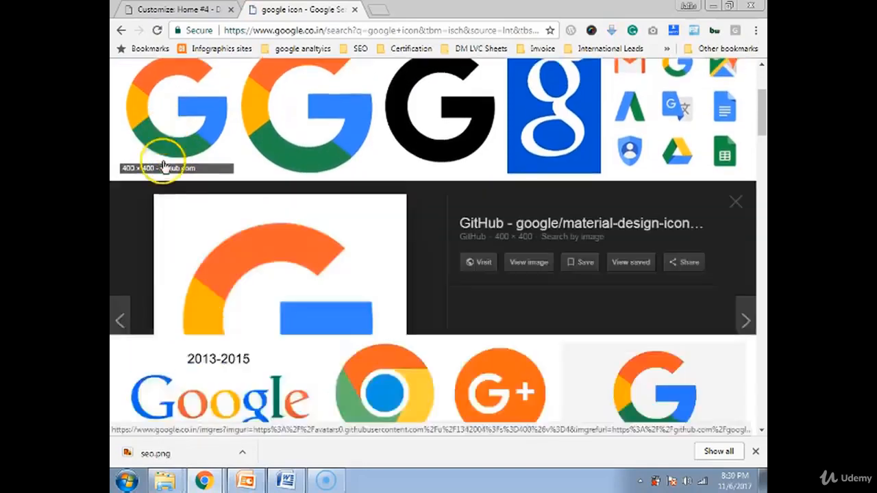
pyautogui.rightClick(336, 346)
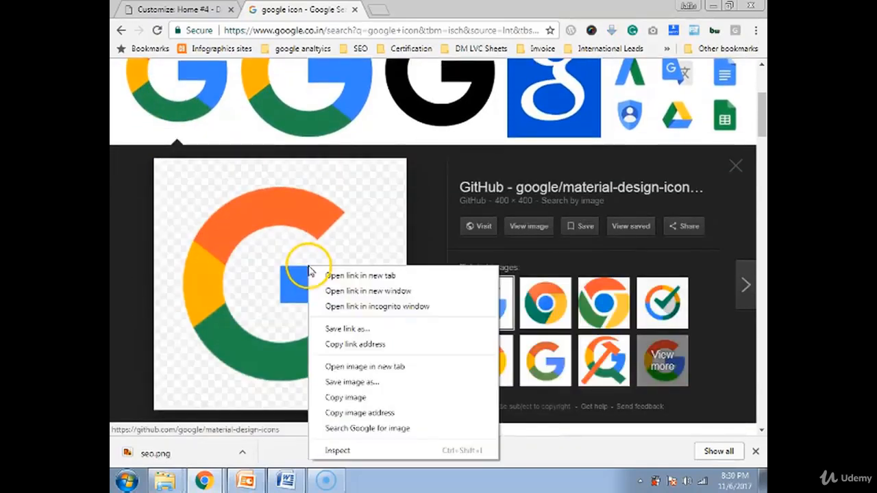
pyautogui.click(365, 392)
pyautogui.click(395, 288)
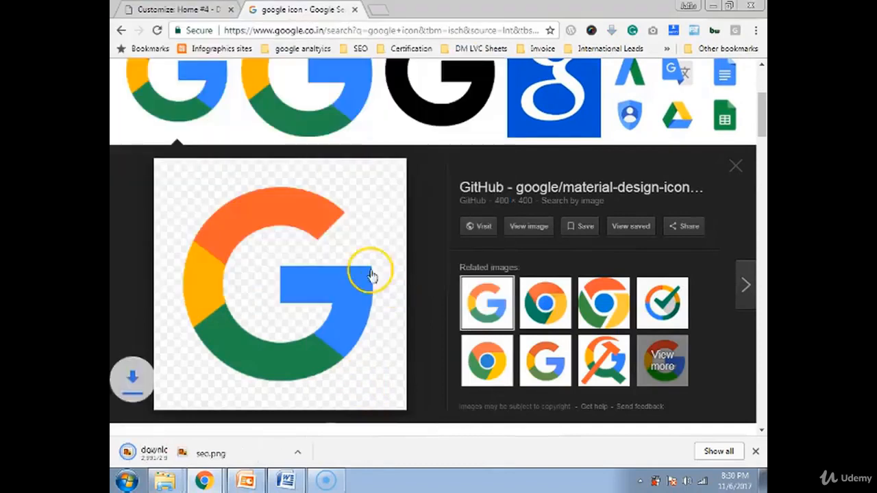
pyautogui.click(180, 9)
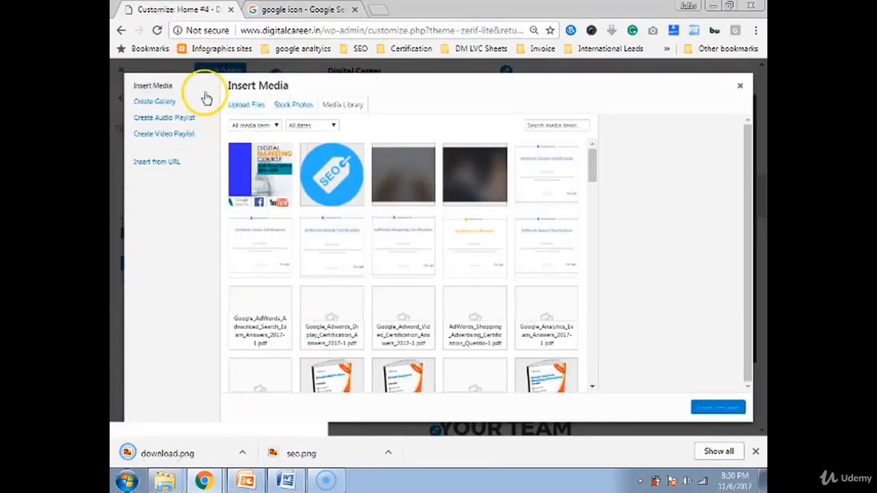
# Upload download.png and insert it as the first client logo
pyautogui.click(233, 107)
pyautogui.moveTo(194, 450); pyautogui.dragTo(424, 248)
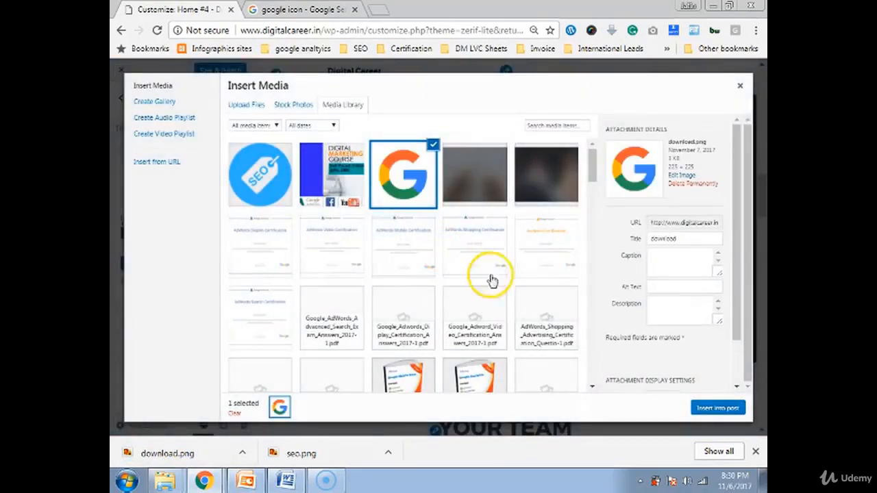
pyautogui.click(722, 408)
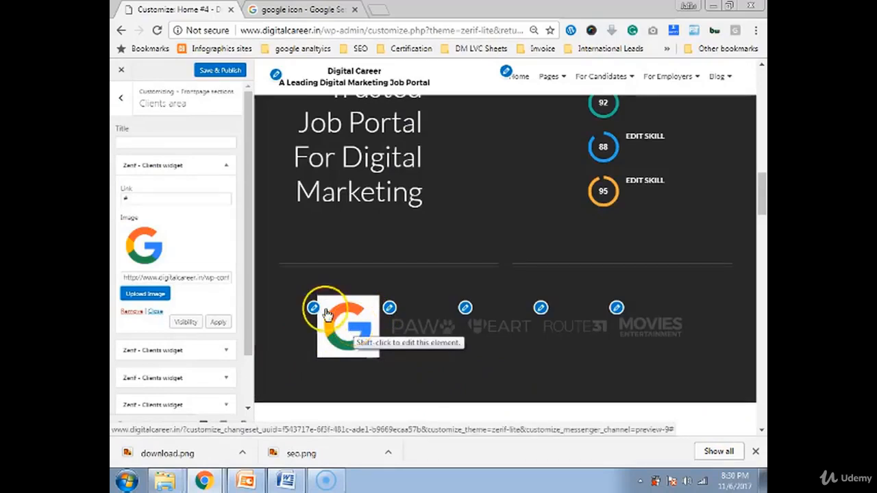
# Open the PAW client logo's widget to replace its image
pyautogui.click(273, 10)
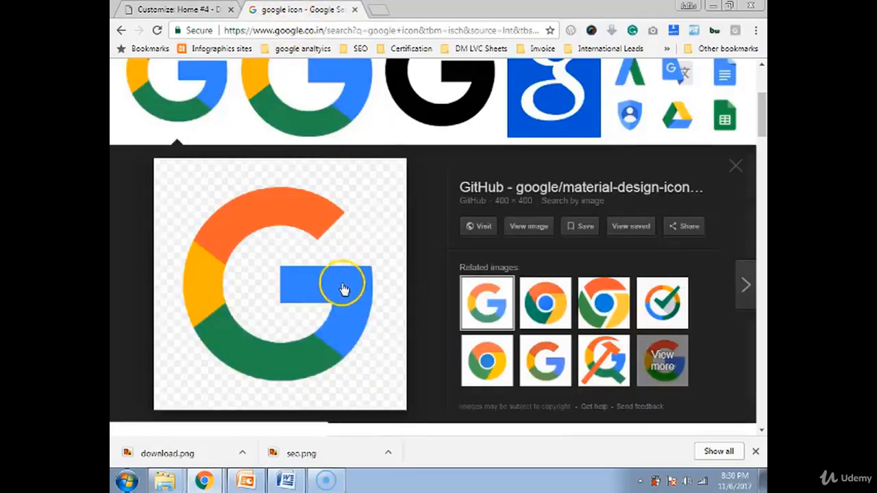
pyautogui.click(195, 10)
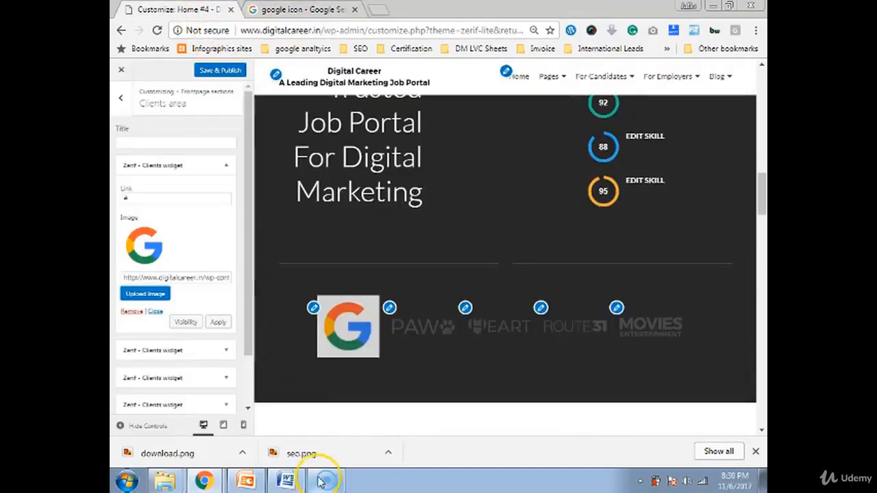
pyautogui.click(388, 311)
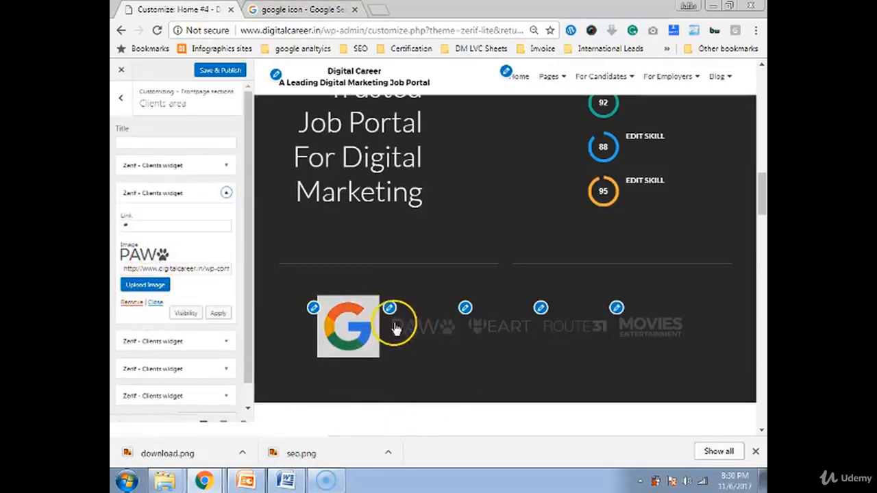
pyautogui.click(146, 285)
# Search Google Images for 'facebook icon' and save the blue Facebook logo as facebook-icon-preview-1
pyautogui.click(301, 9)
pyautogui.scroll(3, 295, 185)
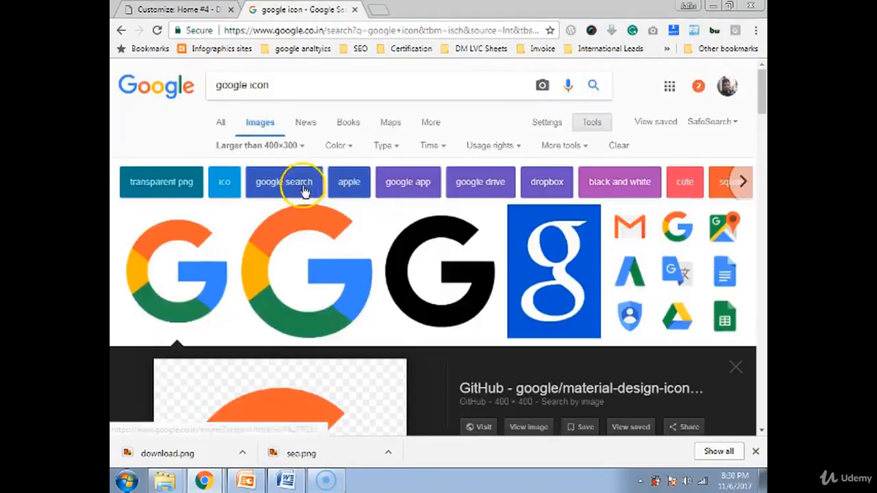
pyautogui.doubleClick(246, 87)
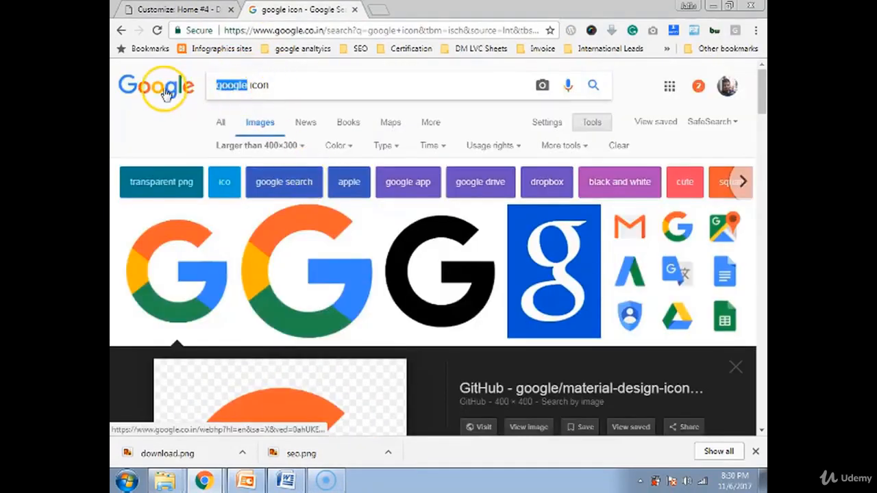
pyautogui.write('facebook')
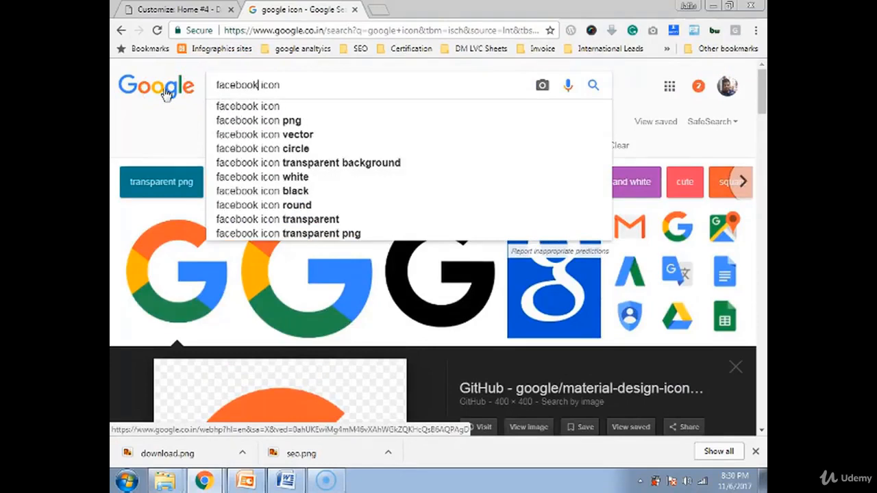
pyautogui.press('Return')
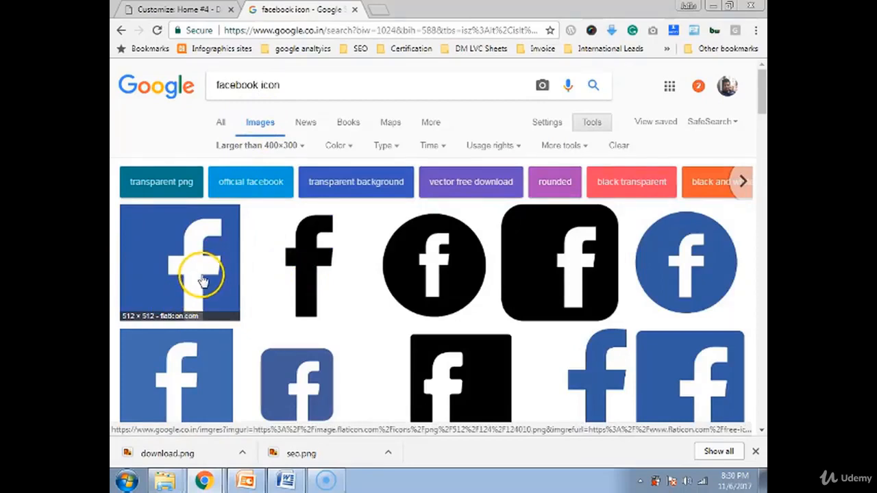
pyautogui.scroll(-2, 204, 281)
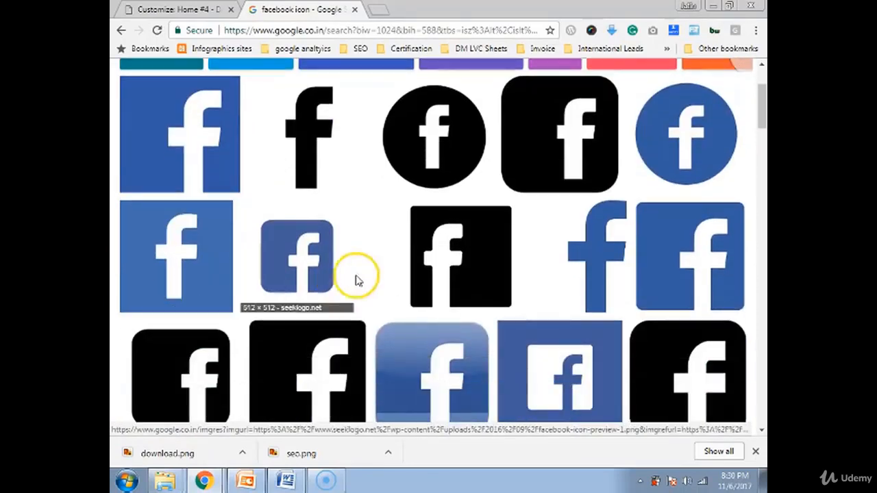
pyautogui.click(306, 269)
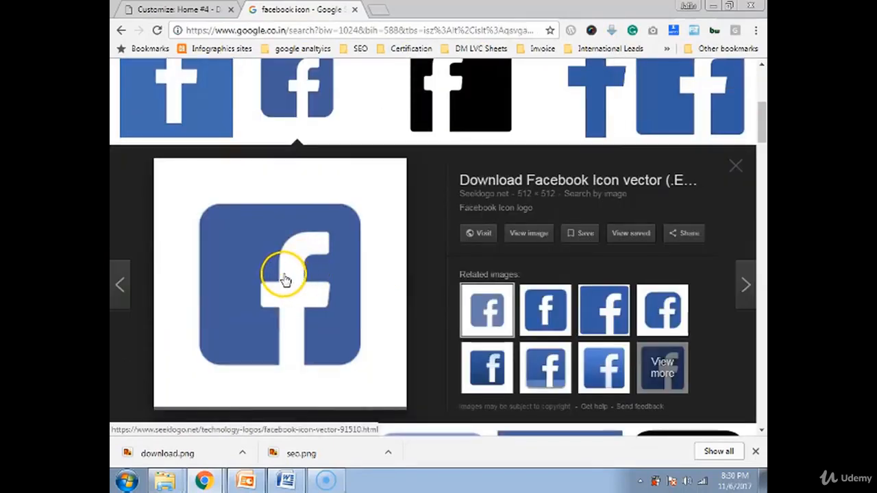
pyautogui.rightClick(283, 279)
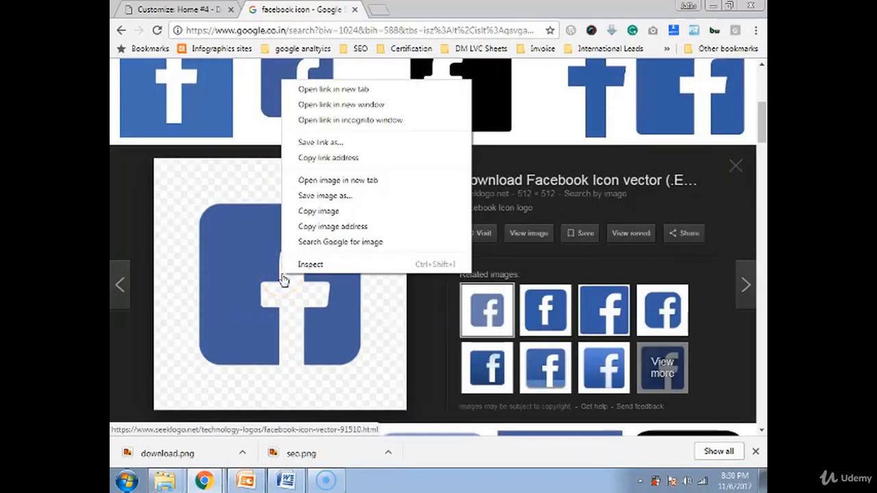
pyautogui.click(324, 198)
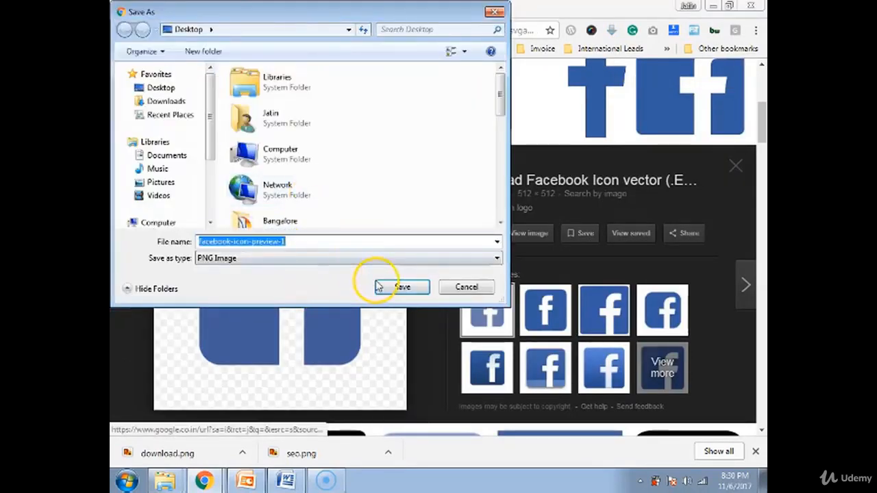
pyautogui.click(400, 286)
# Upload the facebook-icon PNG and insert it as the second client logo in place of PAW
pyautogui.click(191, 17)
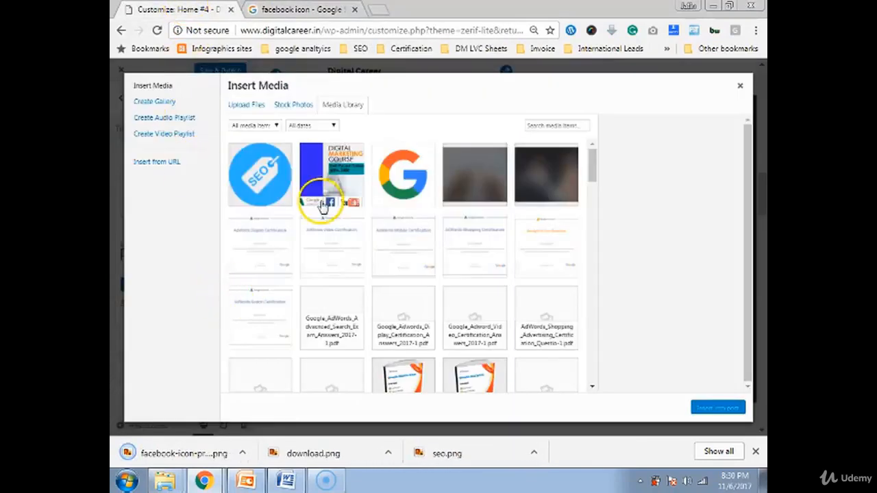
pyautogui.click(247, 106)
pyautogui.moveTo(176, 454); pyautogui.dragTo(603, 381)
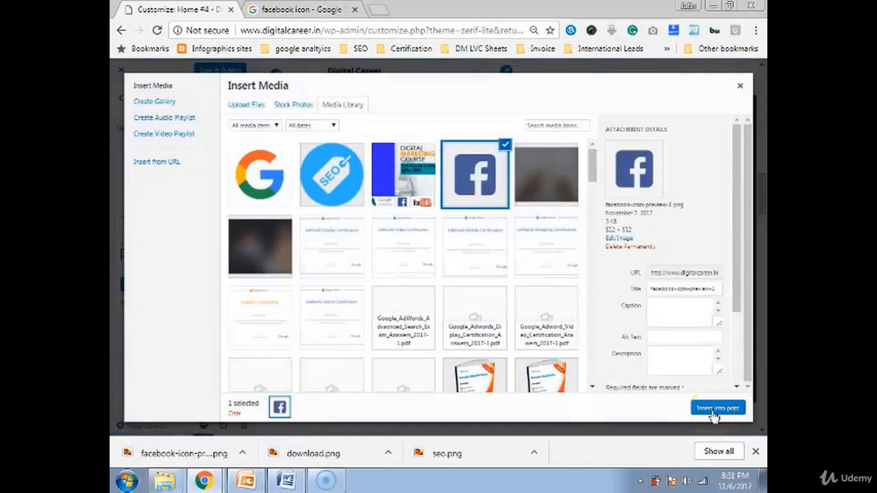
pyautogui.click(716, 409)
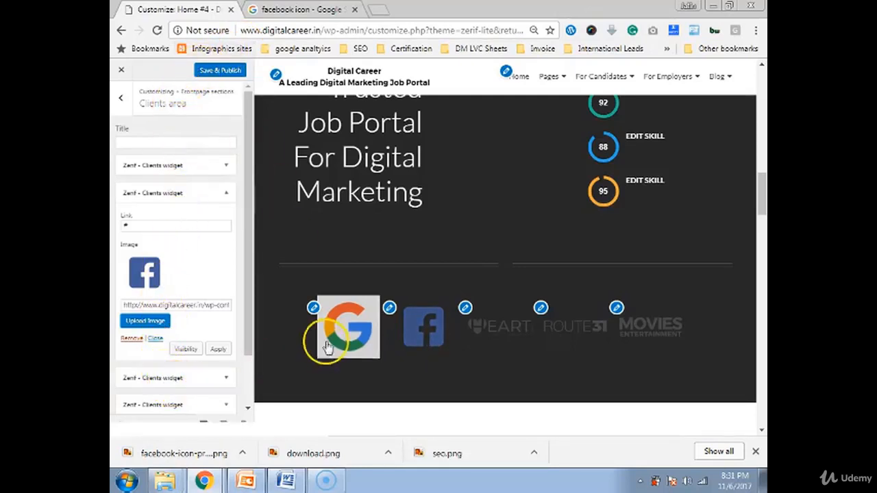
# Open the HEART client's media library and compare the SEO, Google and Facebook images
pyautogui.click(464, 309)
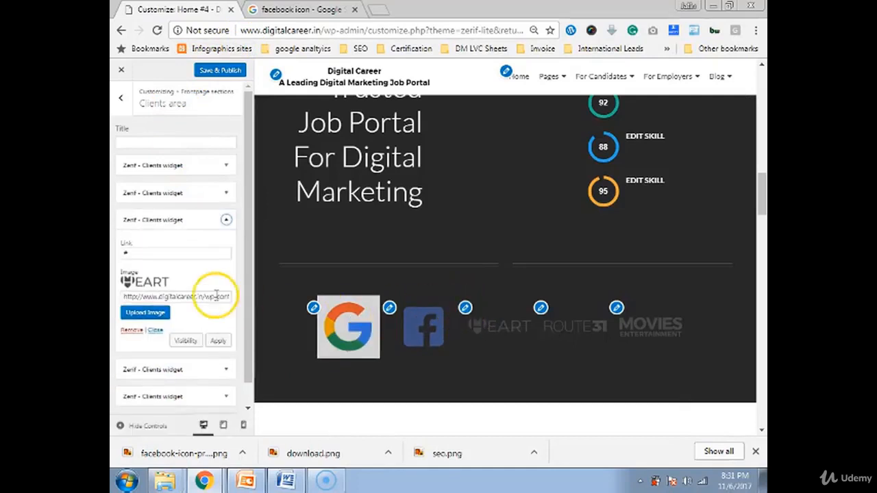
pyautogui.click(153, 313)
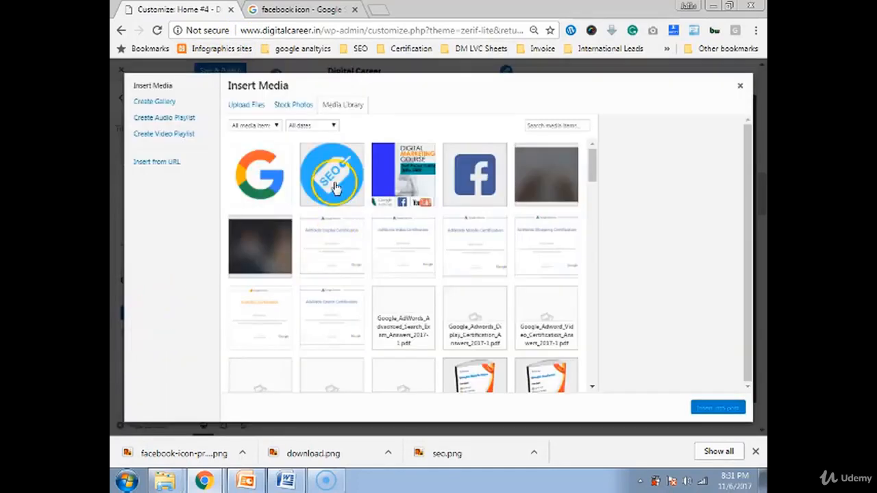
pyautogui.click(363, 187)
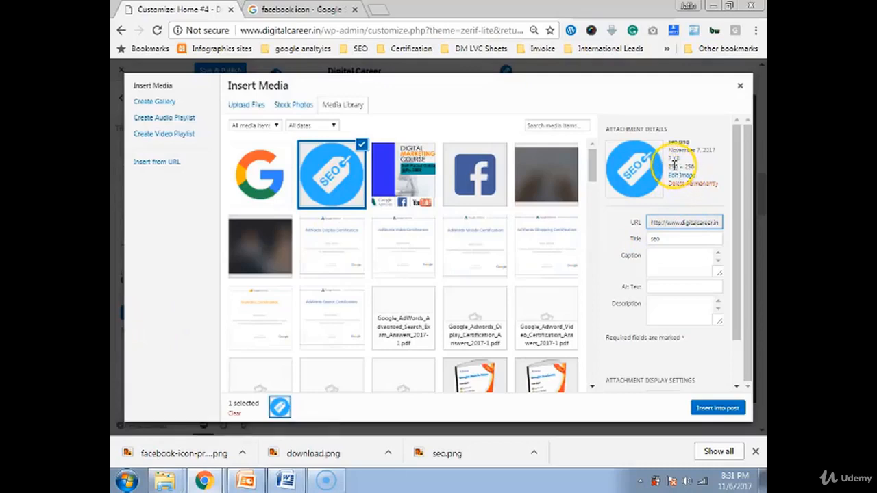
pyautogui.click(261, 186)
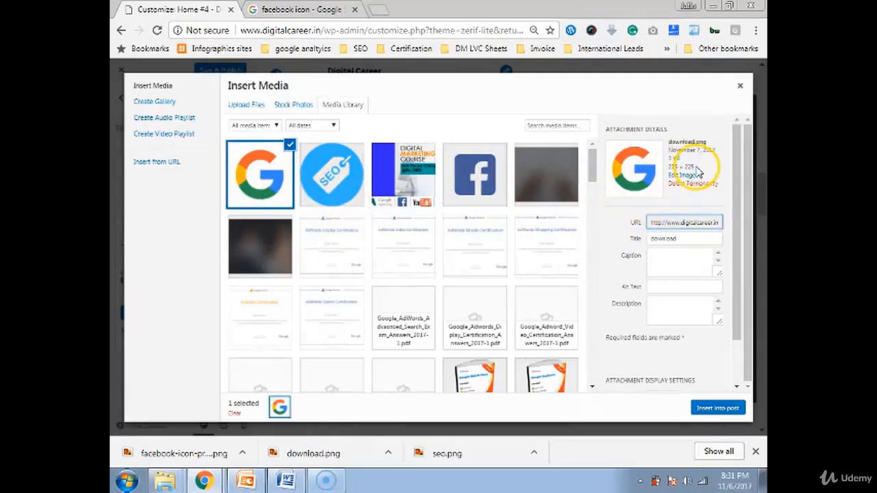
pyautogui.click(479, 175)
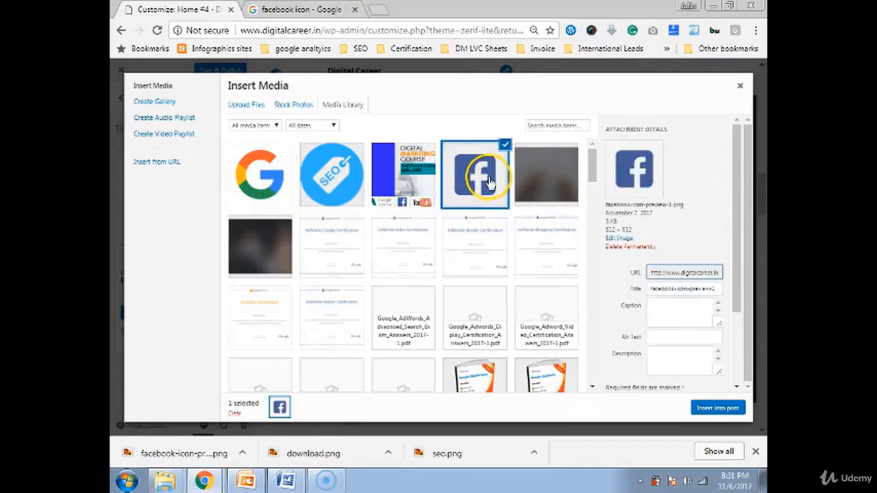
pyautogui.moveTo(607, 230); pyautogui.dragTo(632, 228)
pyautogui.click(645, 174)
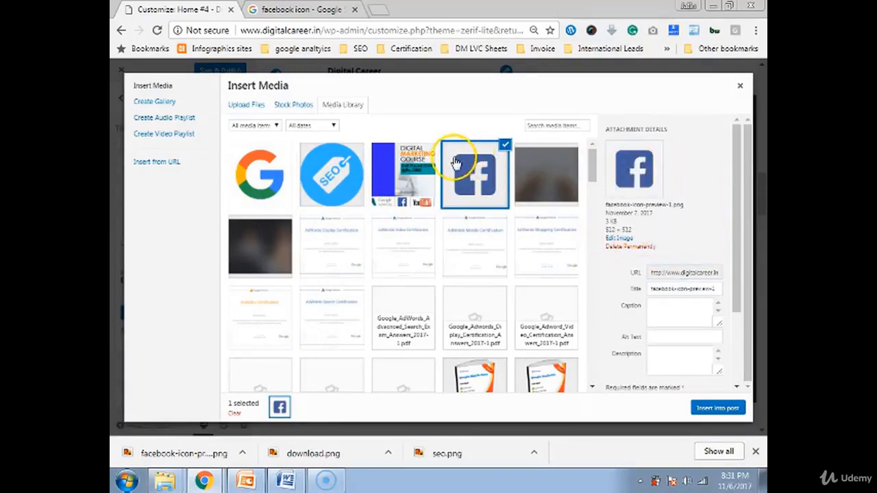
# Compare the Google and Facebook file sizes, then insert the Google image (download.png) as the client logo
pyautogui.click(266, 179)
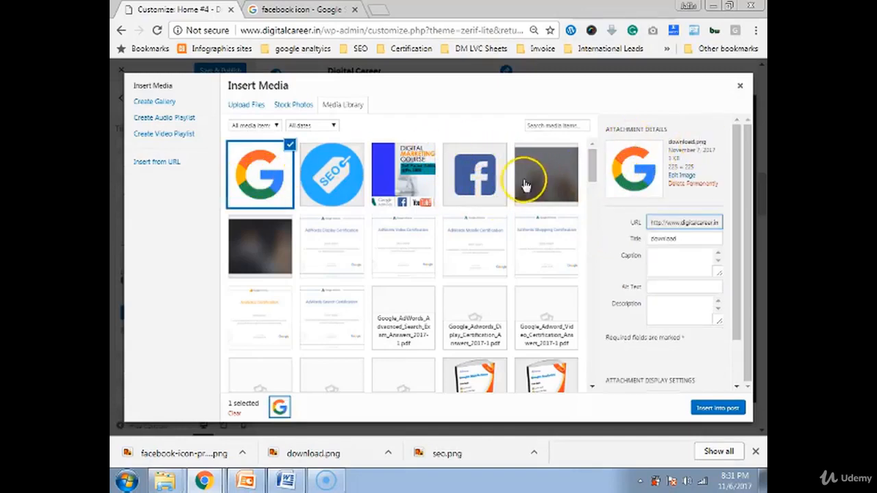
pyautogui.click(488, 185)
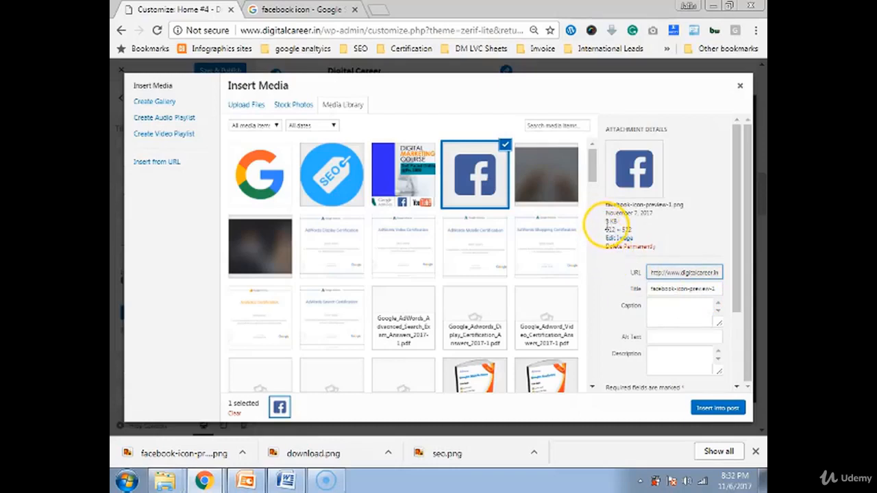
pyautogui.moveTo(605, 222); pyautogui.dragTo(622, 230)
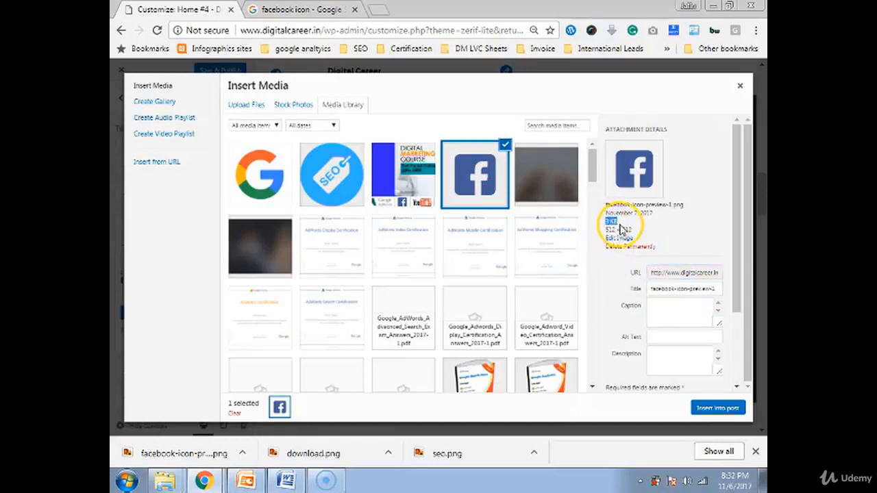
pyautogui.click(286, 204)
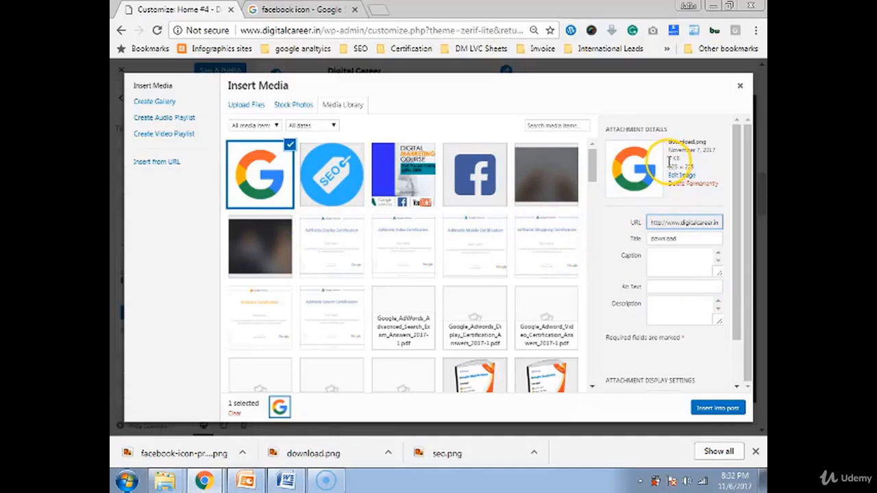
pyautogui.moveTo(669, 158); pyautogui.dragTo(687, 165)
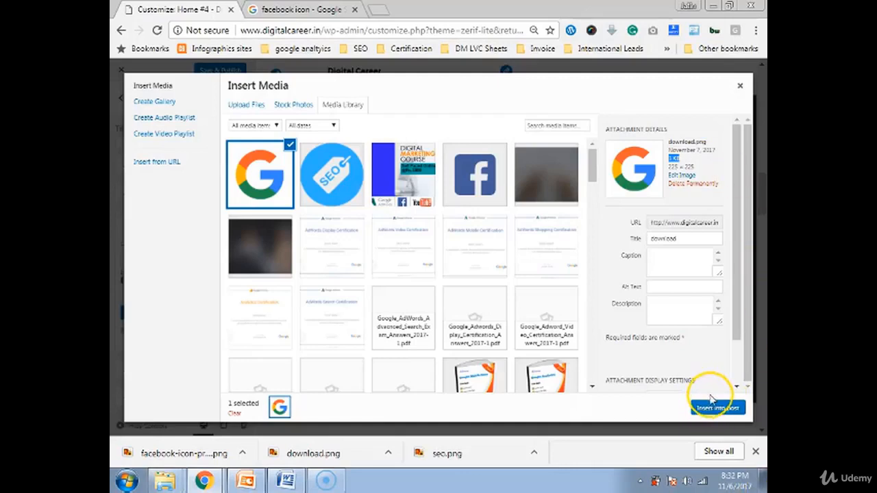
pyautogui.click(739, 86)
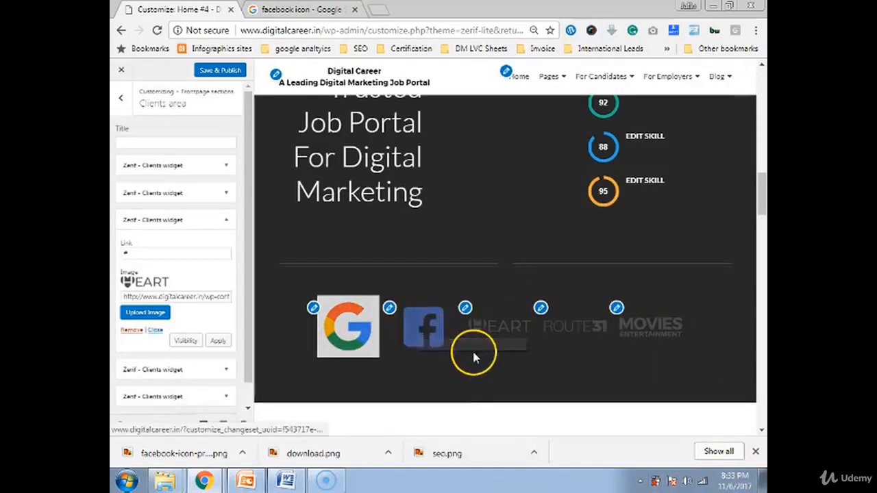
# Open the Facebook client's image in the media editor, undoing an accidental tiny crop
pyautogui.click(389, 307)
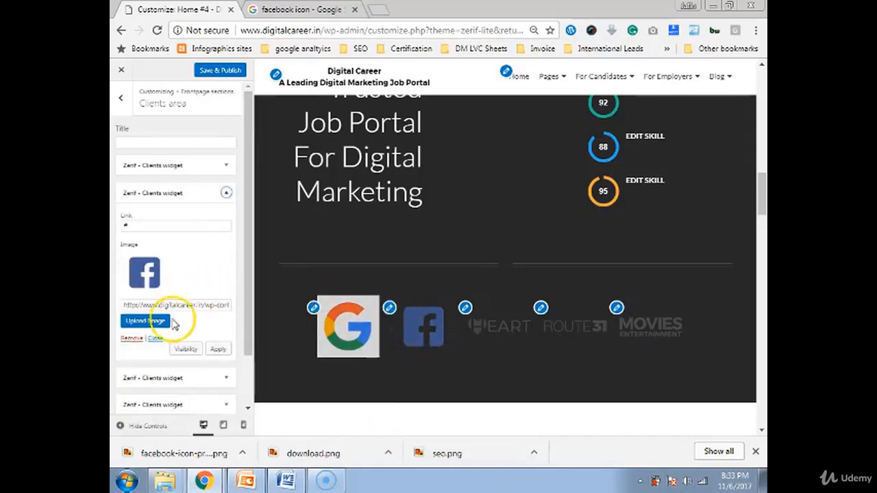
pyautogui.click(158, 328)
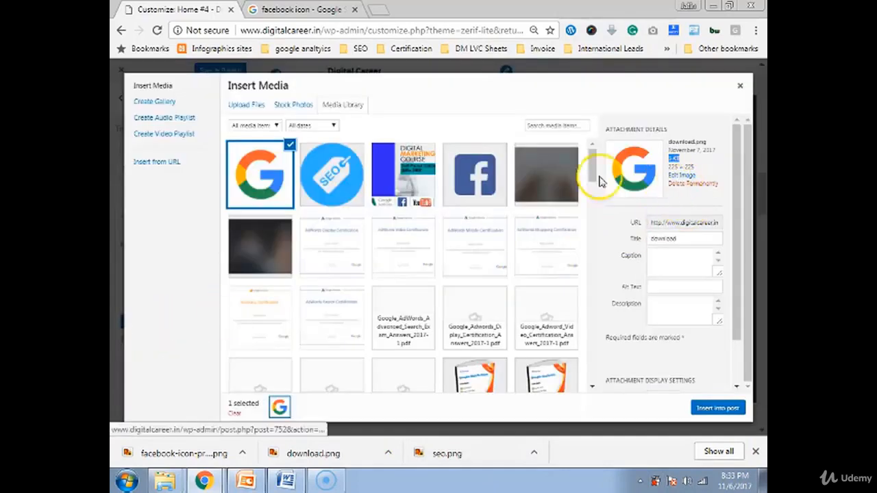
pyautogui.click(484, 164)
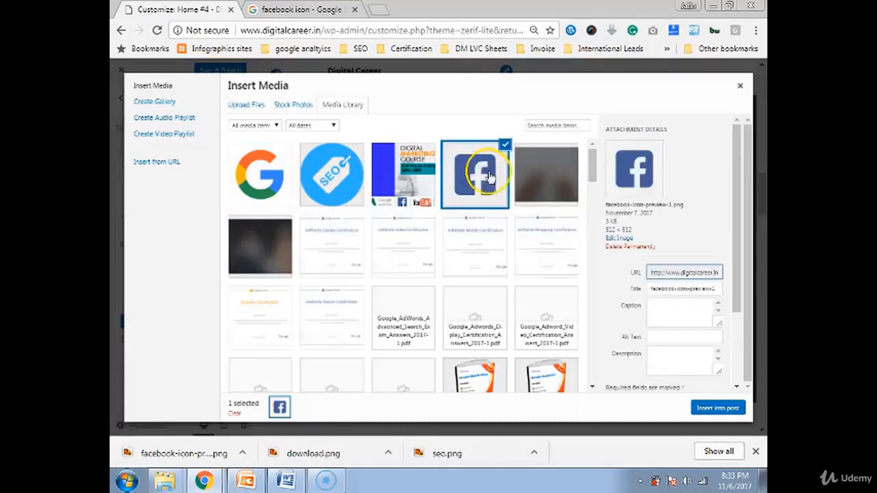
pyautogui.click(614, 240)
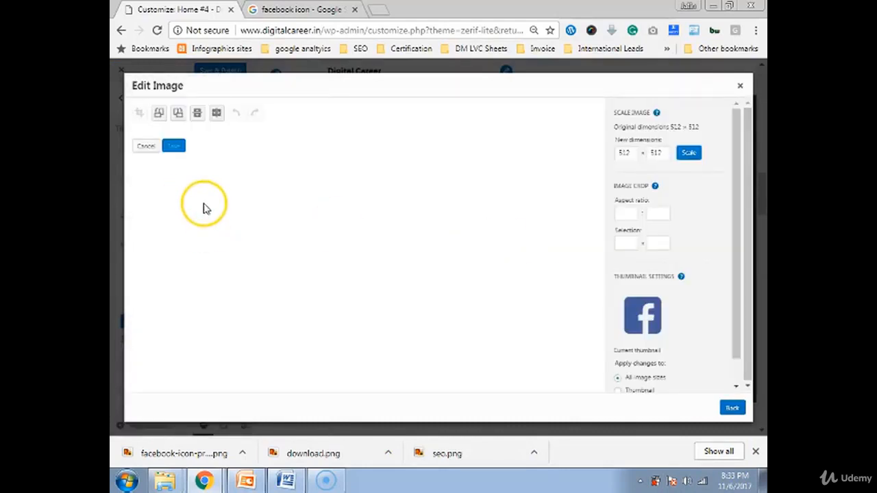
pyautogui.click(208, 235)
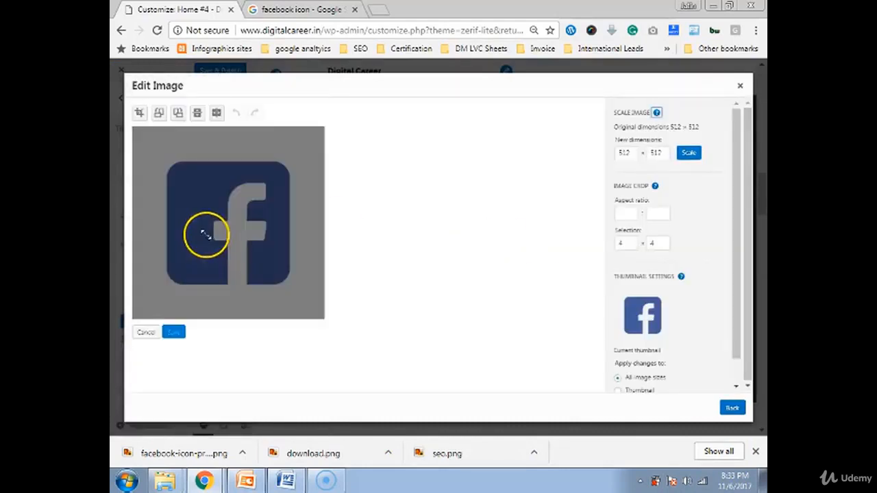
pyautogui.click(139, 113)
pyautogui.click(150, 145)
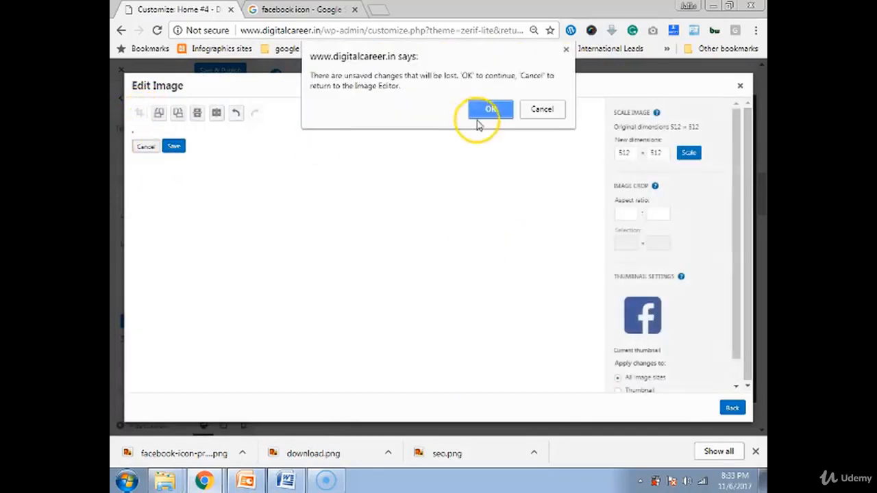
pyautogui.click(537, 109)
pyautogui.click(236, 115)
# Crop the Facebook icon to a tight box, save it, and insert it into the widget
pyautogui.moveTo(150, 153); pyautogui.dragTo(298, 296)
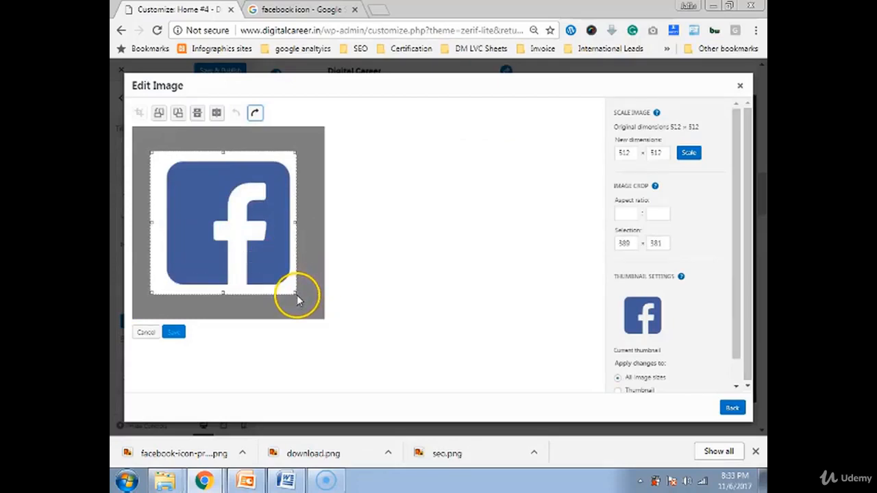
pyautogui.moveTo(152, 222); pyautogui.dragTo(159, 222)
pyautogui.click(139, 112)
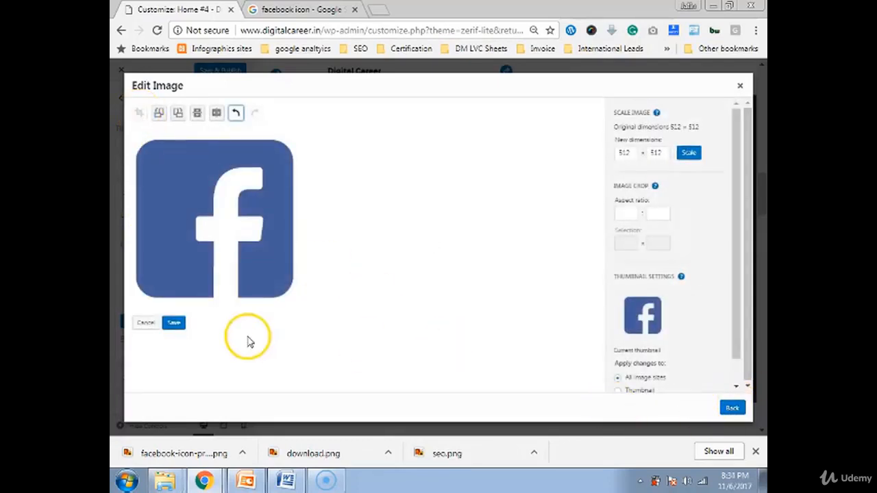
pyautogui.click(176, 324)
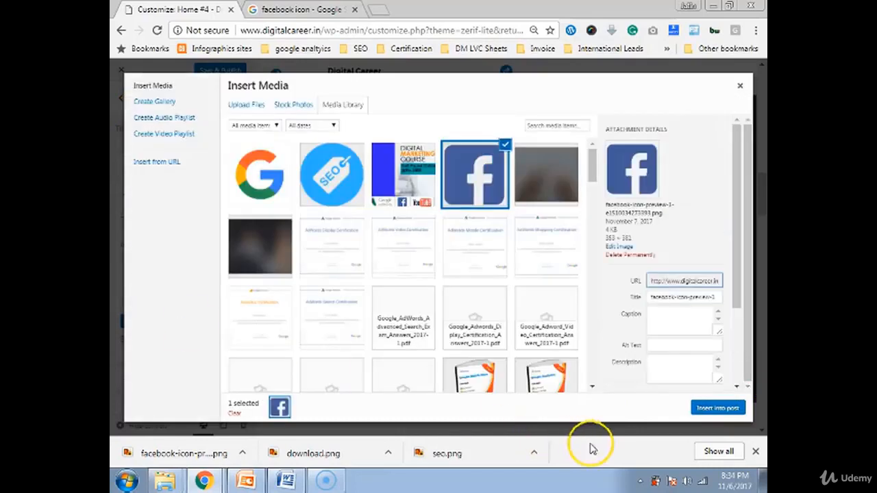
pyautogui.click(715, 408)
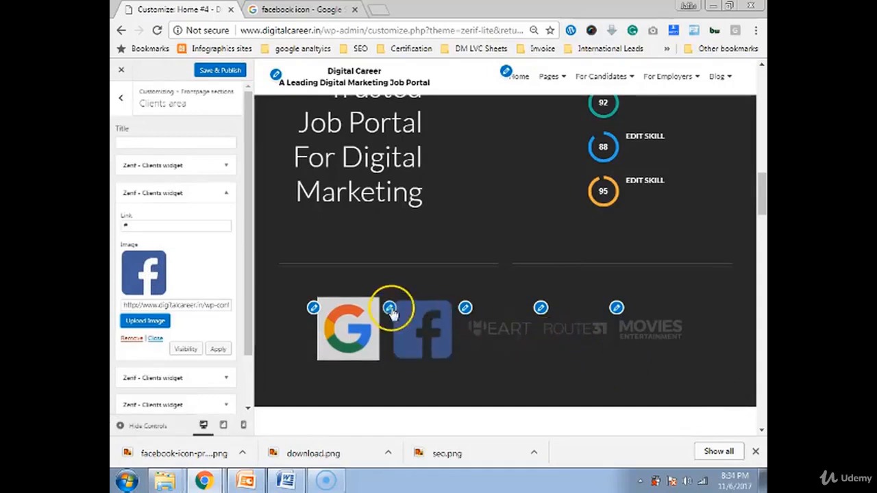
# Check the Google and cropped Facebook logos in the preview, then scroll down to the team section
pyautogui.rightClick(353, 342)
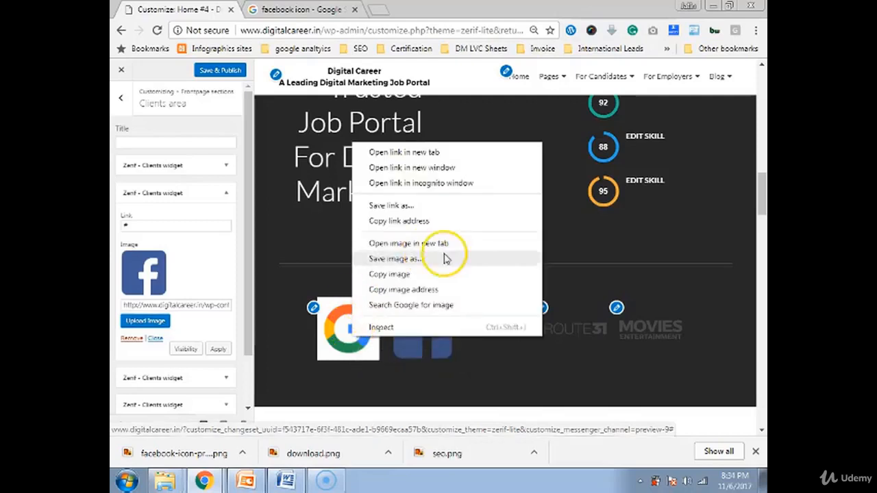
pyautogui.click(523, 357)
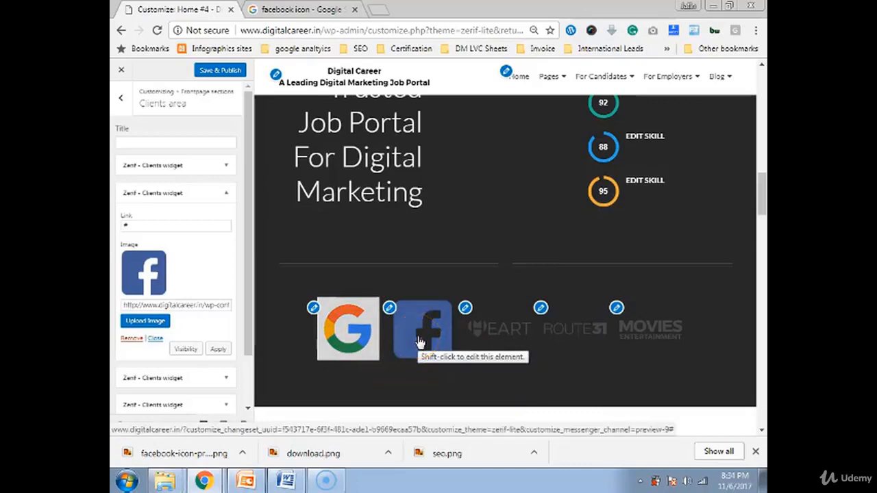
pyautogui.click(420, 341)
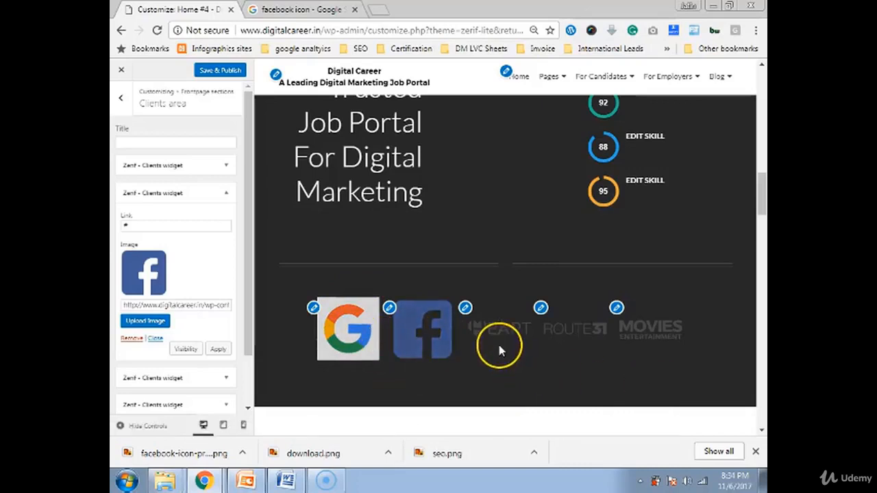
pyautogui.scroll(-2, 500, 346)
pyautogui.scroll(-3, 499, 347)
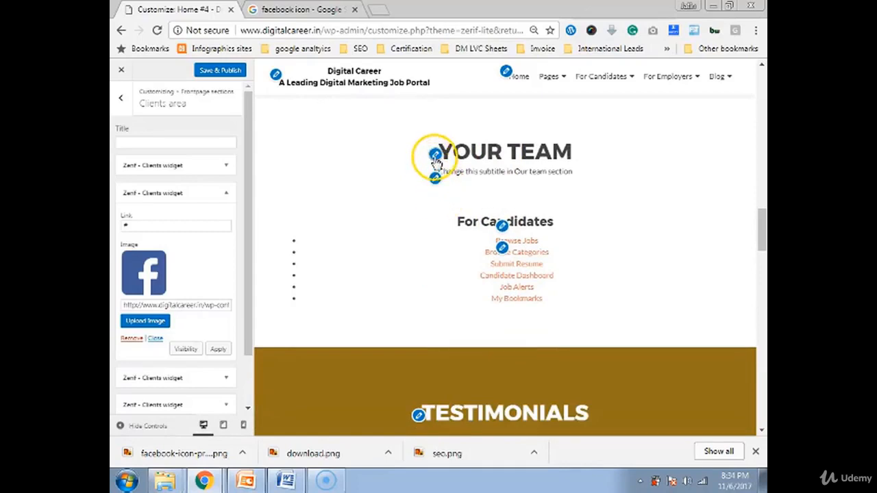
# Set the team subtitle to 'People Who work for you' and the title to 'OUR TEAM'
pyautogui.click(435, 155)
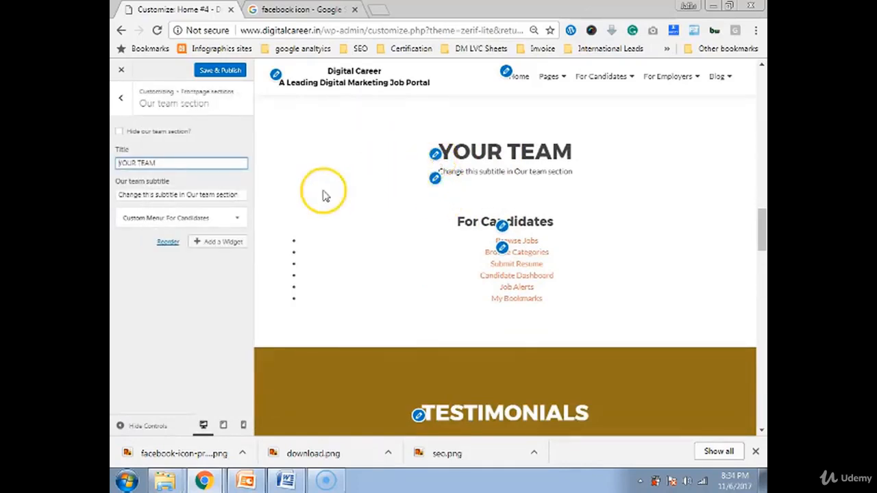
pyautogui.tripleClick(165, 193)
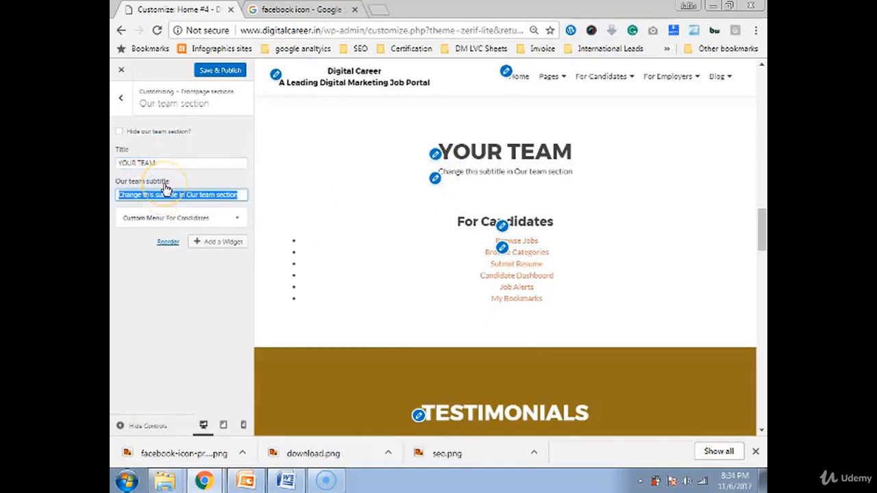
pyautogui.write('P')
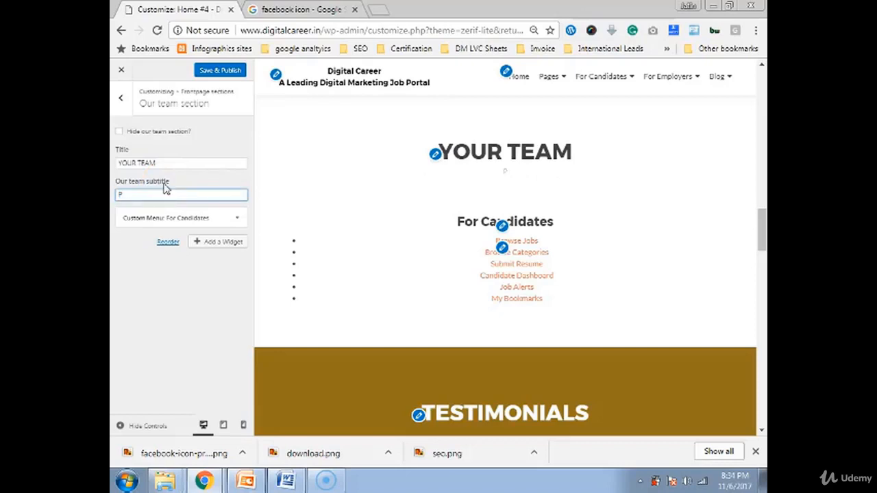
pyautogui.write('eople Who')
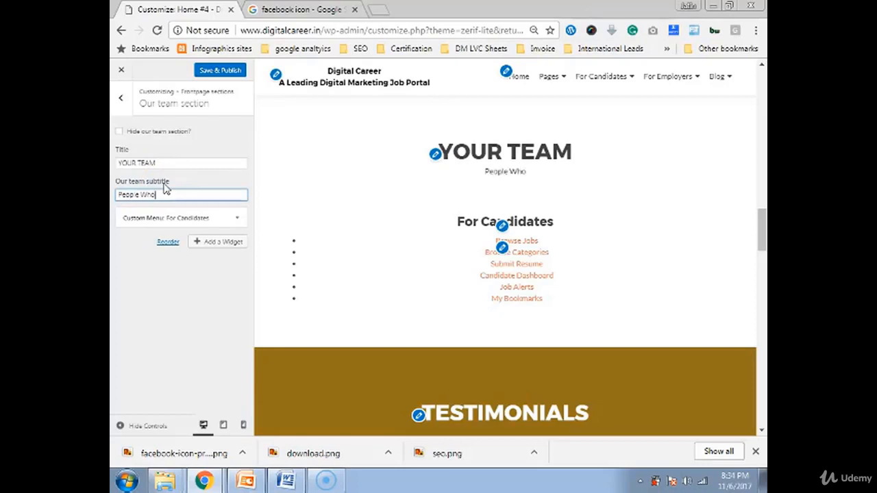
pyautogui.write(' work for ')
pyautogui.write('you')
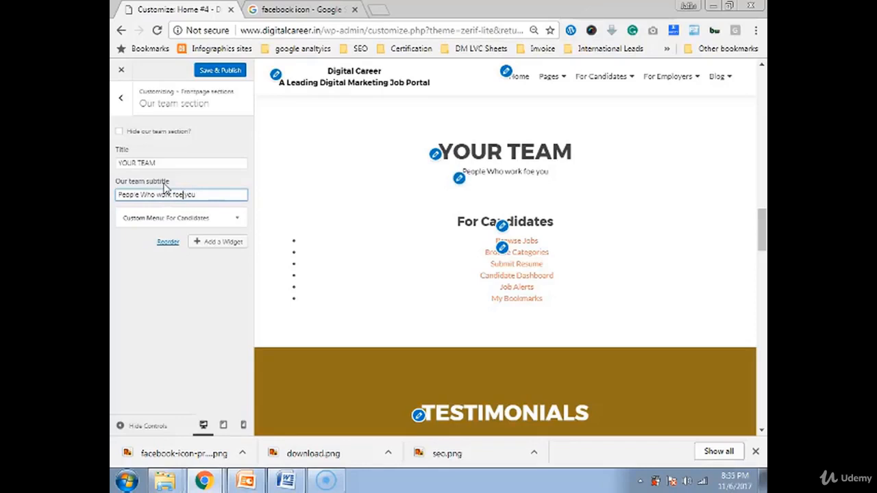
pyautogui.press('BackSpace')
pyautogui.write('r')
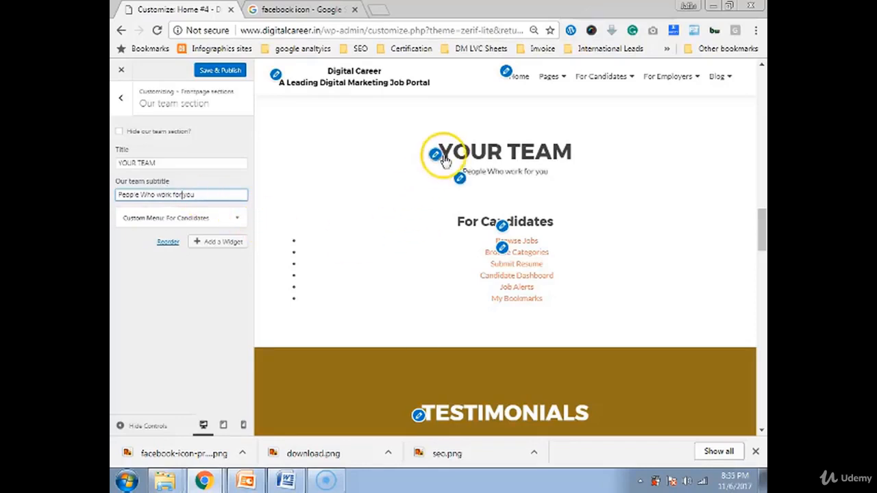
pyautogui.click(122, 163)
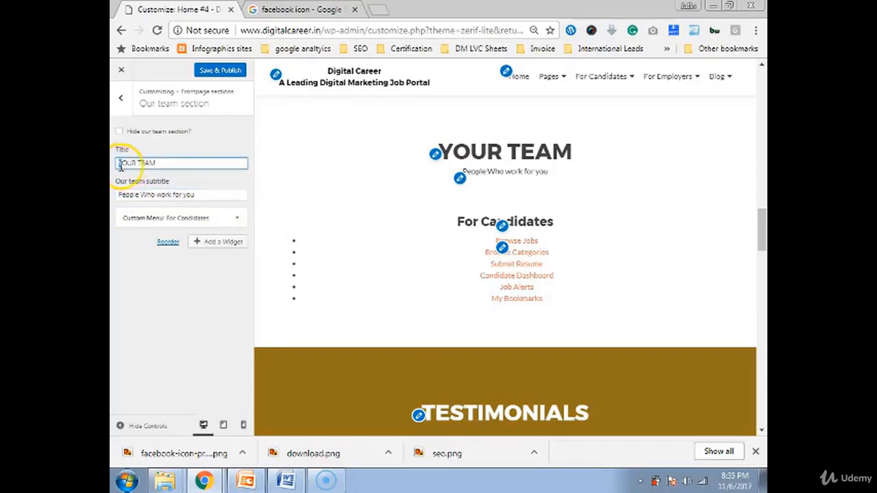
pyautogui.press('BackSpace')
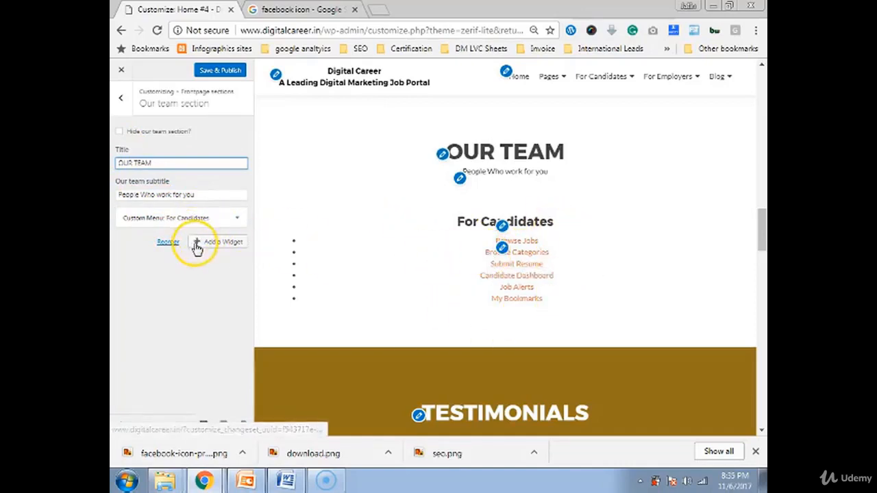
# Remove the For Candidates menu widget and add a 'Zerif - Team member' widget found by searching 'team'
pyautogui.click(235, 220)
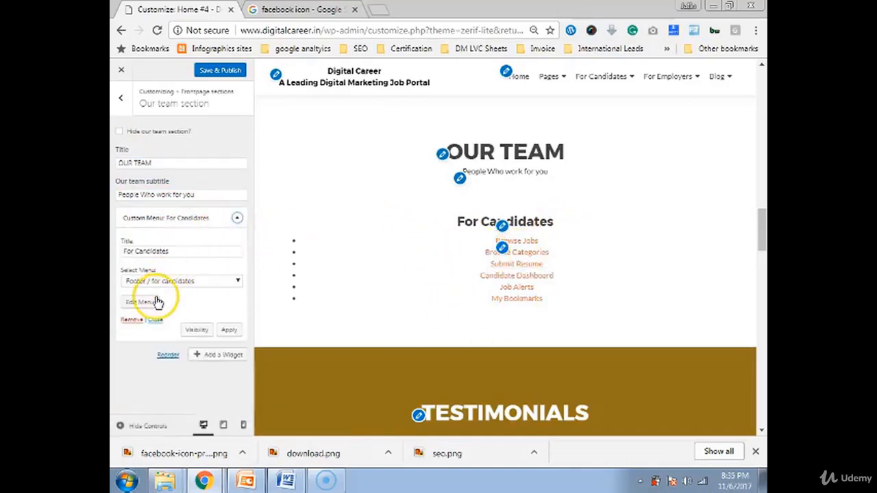
pyautogui.click(131, 320)
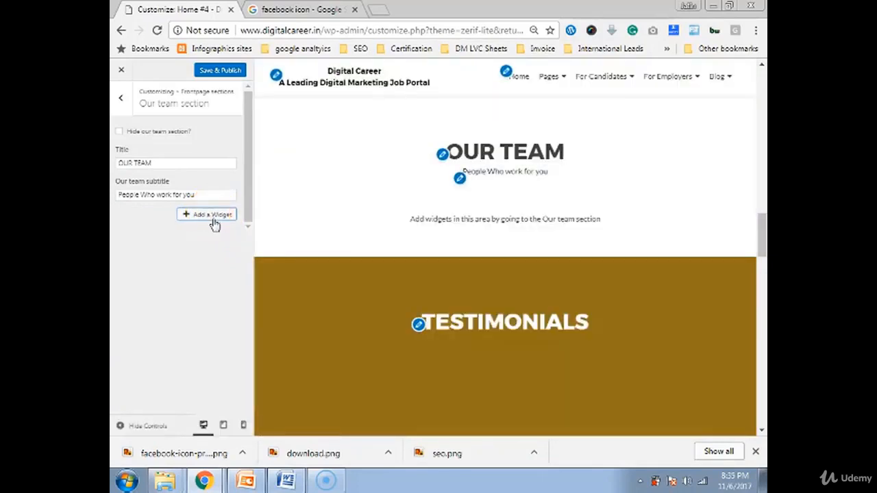
pyautogui.click(212, 217)
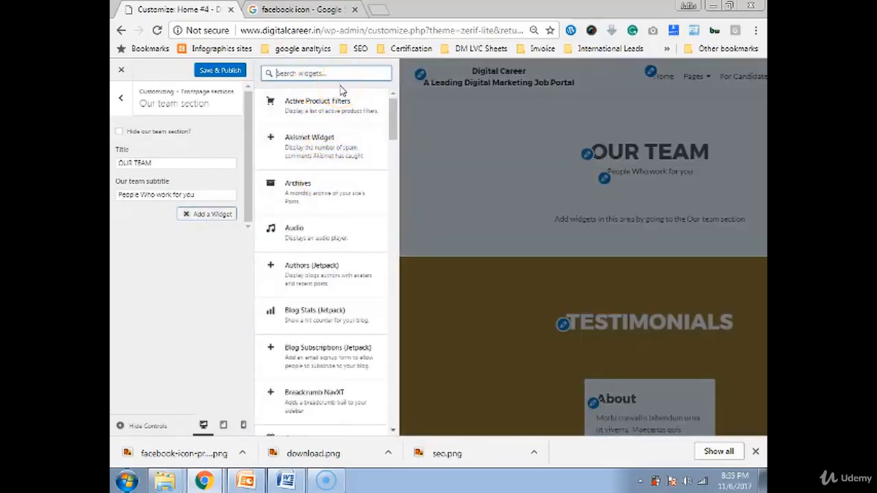
pyautogui.write('team')
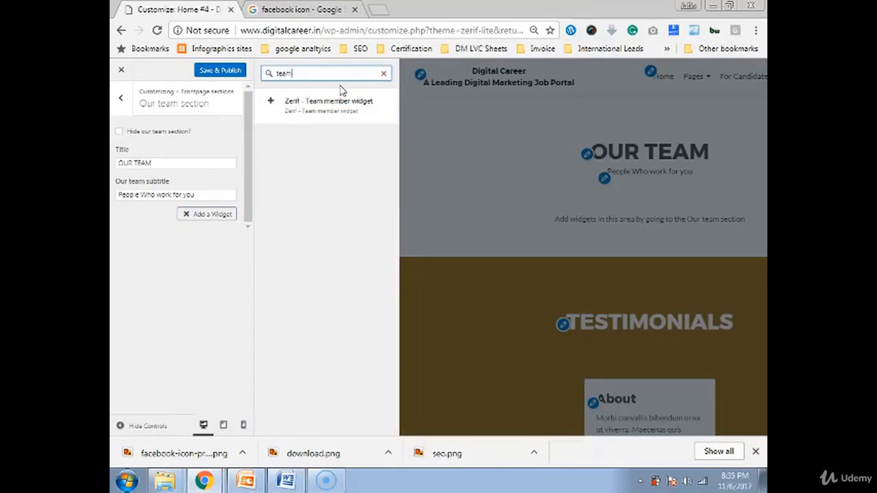
pyautogui.click(355, 117)
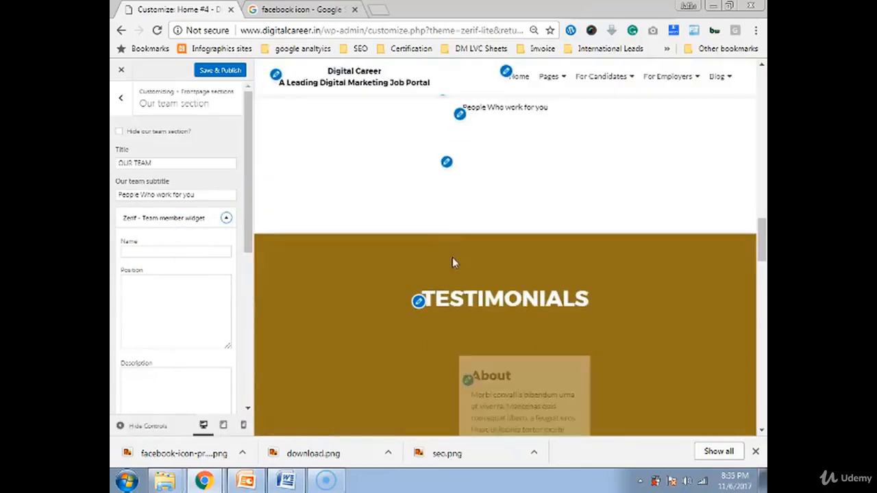
# Enter the member's full name, position 'CEO, CTO' and description 'He is a digital marketing consultant trainer'
pyautogui.click(133, 252)
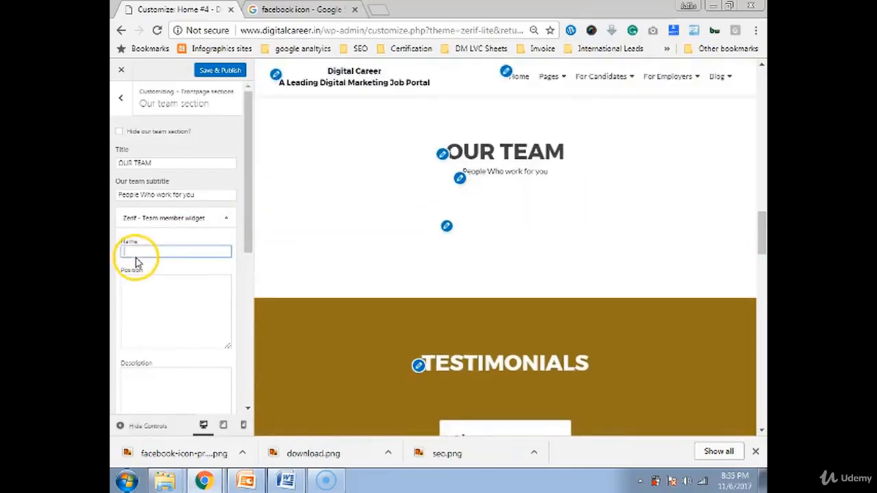
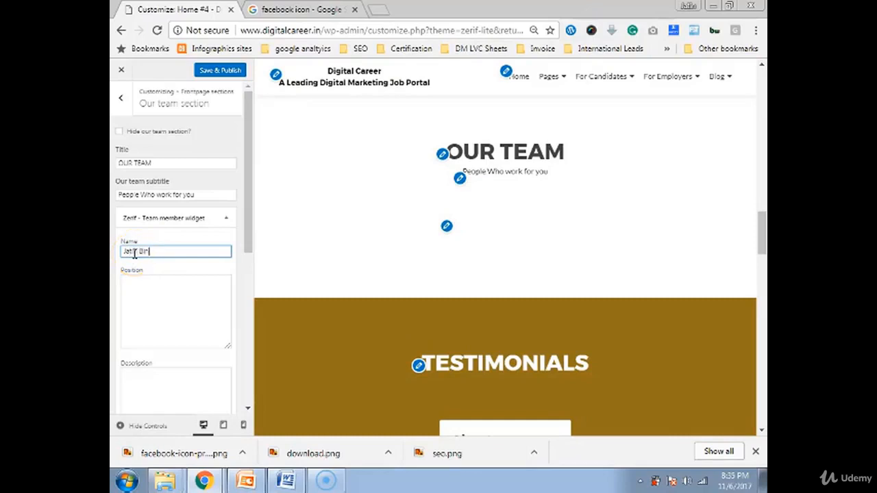
pyautogui.click(147, 302)
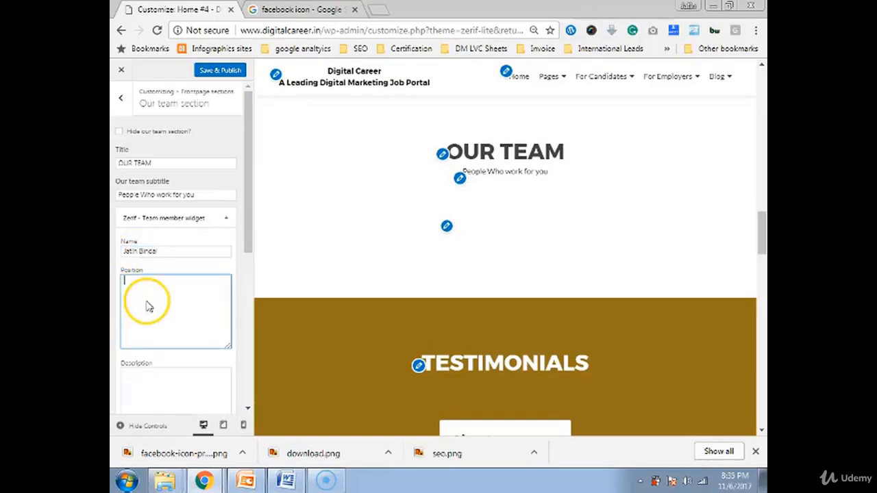
pyautogui.write('CEO, ')
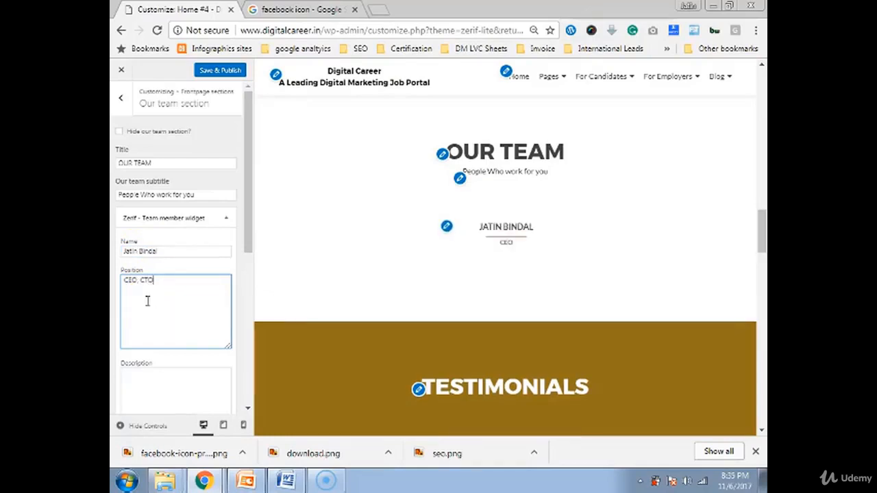
pyautogui.write('CTO')
pyautogui.click(158, 309)
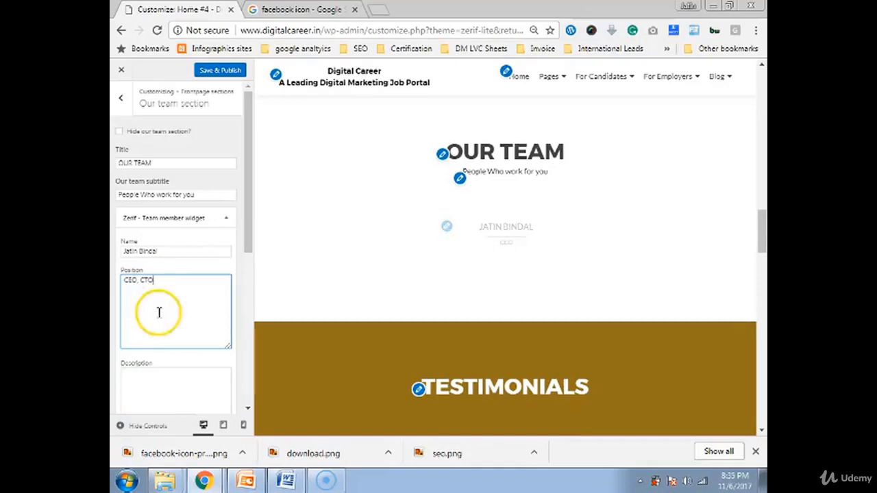
pyautogui.scroll(-1, 178, 336)
pyautogui.click(137, 326)
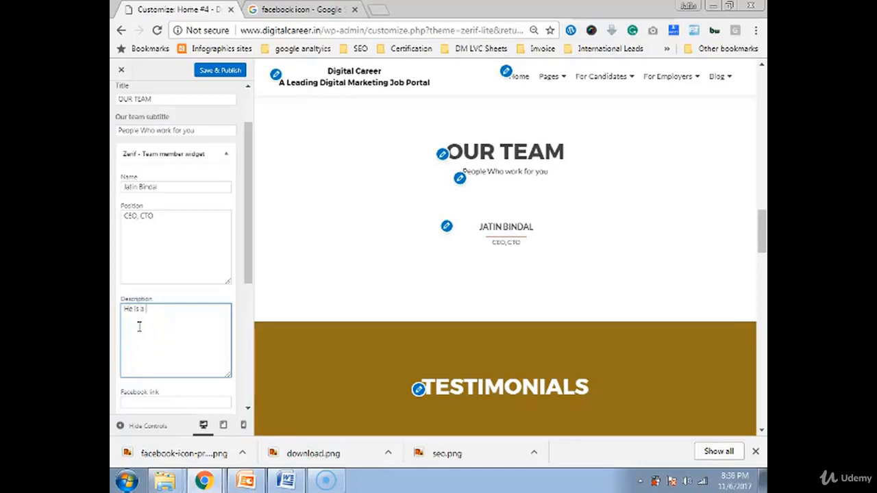
pyautogui.write('He is a digital marketing co')
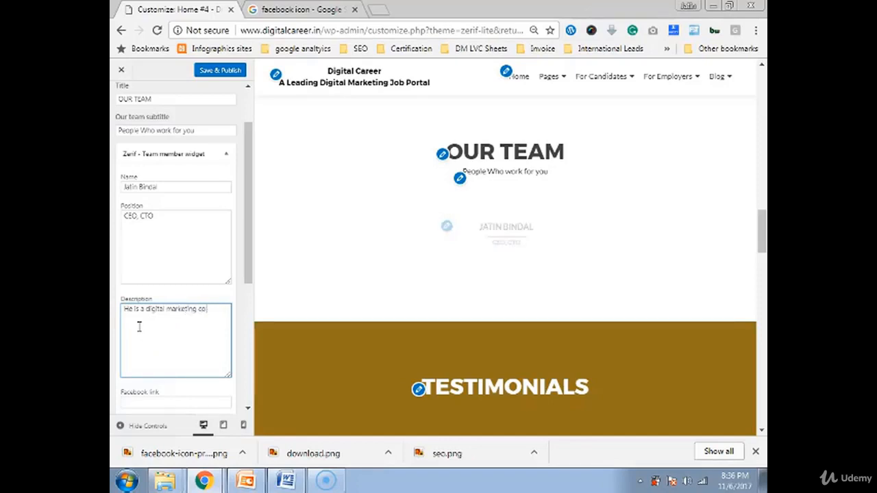
pyautogui.write('nsultant tr')
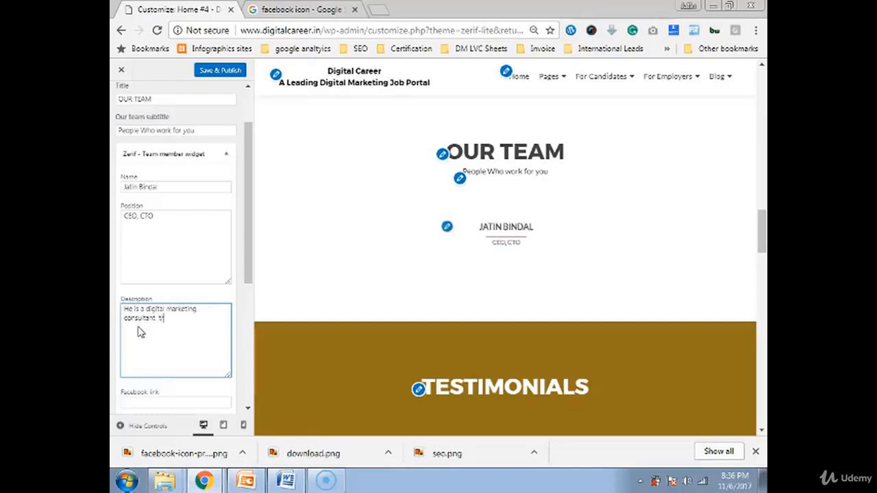
pyautogui.write('ainer')
pyautogui.scroll(-1, 132, 341)
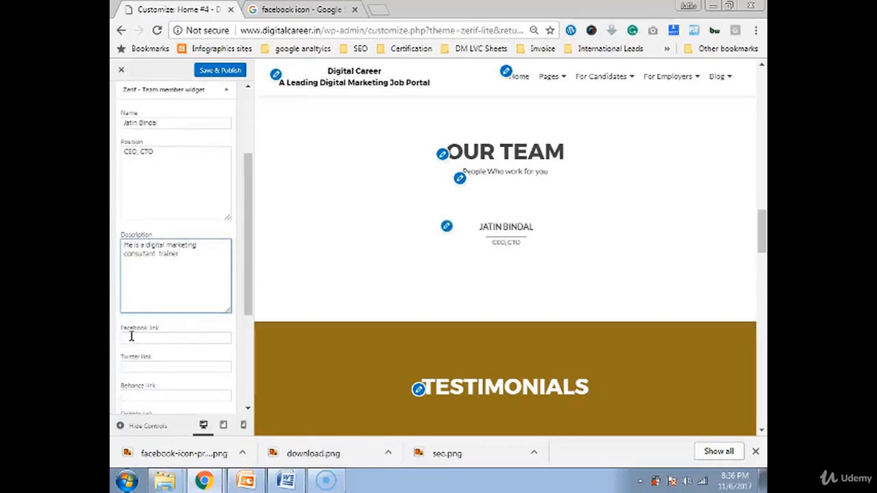
pyautogui.scroll(-3, 132, 336)
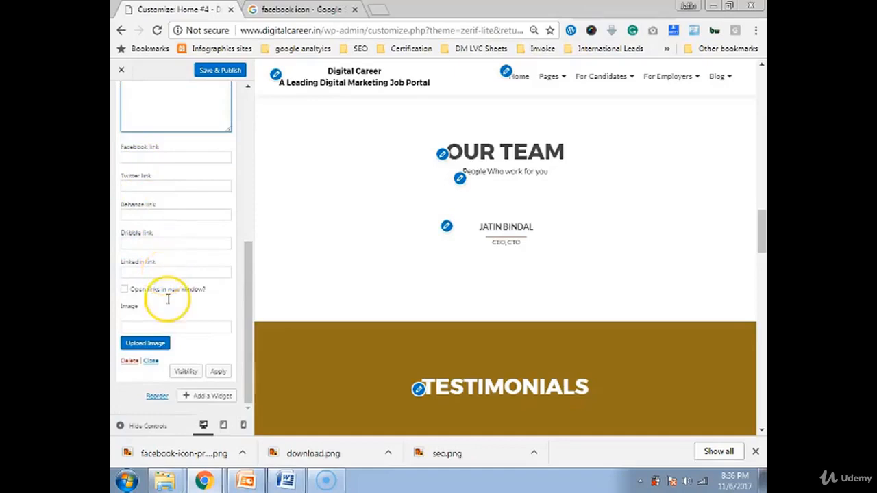
# Insert the smiling long-haired man's photo from the Media Library as the member's image, then collapse the widget
pyautogui.click(156, 347)
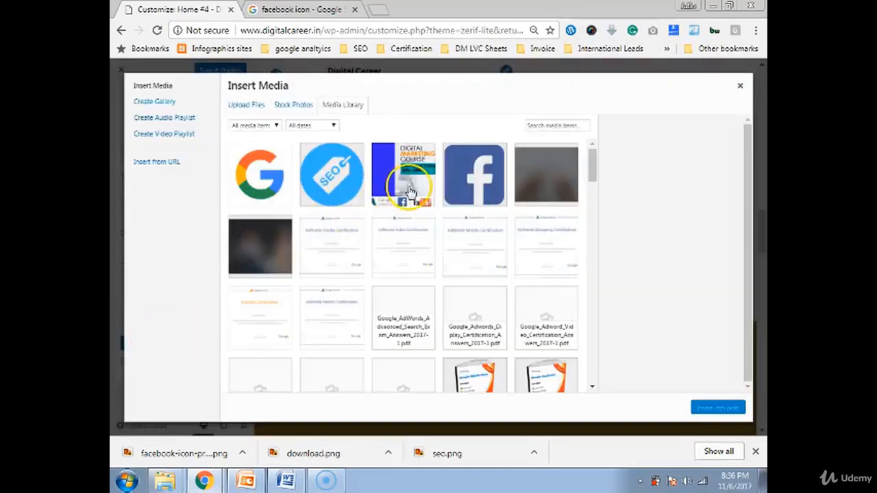
pyautogui.scroll(-10, 387, 213)
pyautogui.scroll(5, 389, 216)
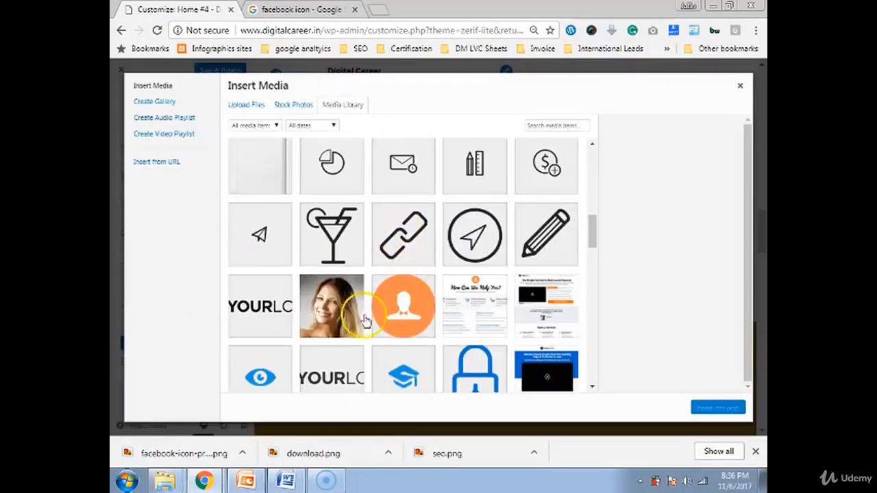
pyautogui.click(401, 236)
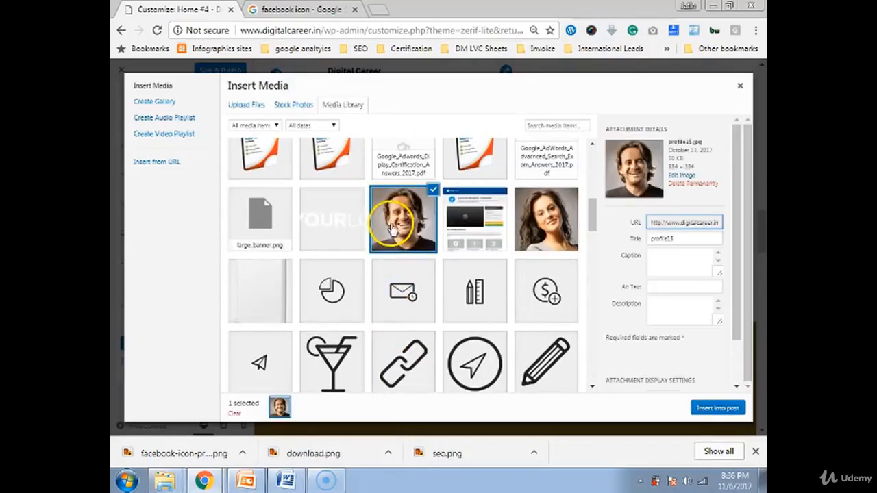
pyautogui.click(710, 408)
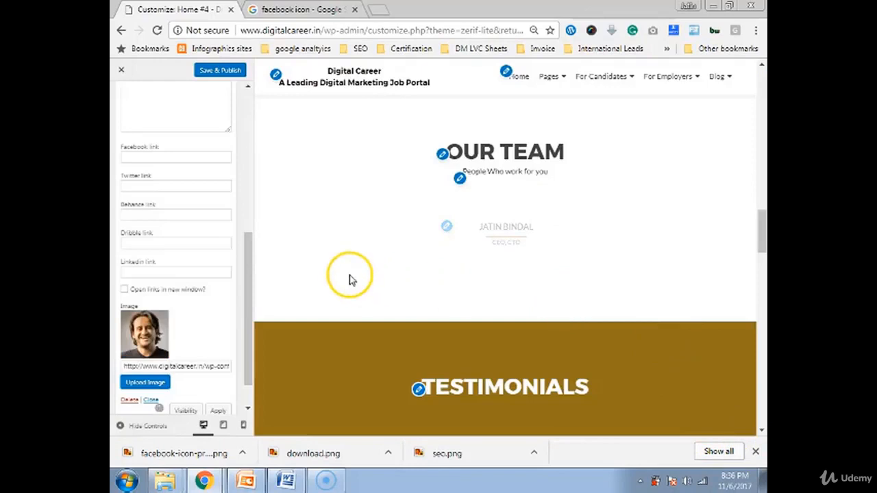
pyautogui.scroll(1, 291, 254)
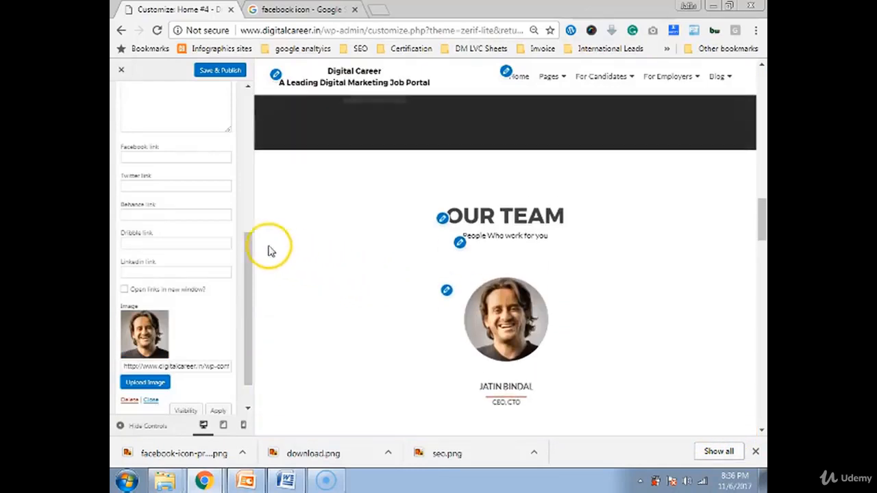
pyautogui.scroll(2, 222, 210)
pyautogui.scroll(2, 216, 205)
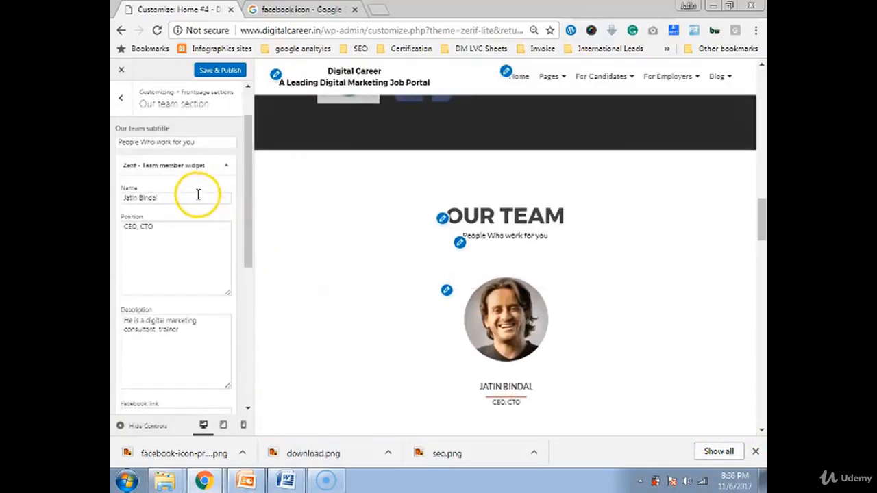
pyautogui.click(173, 167)
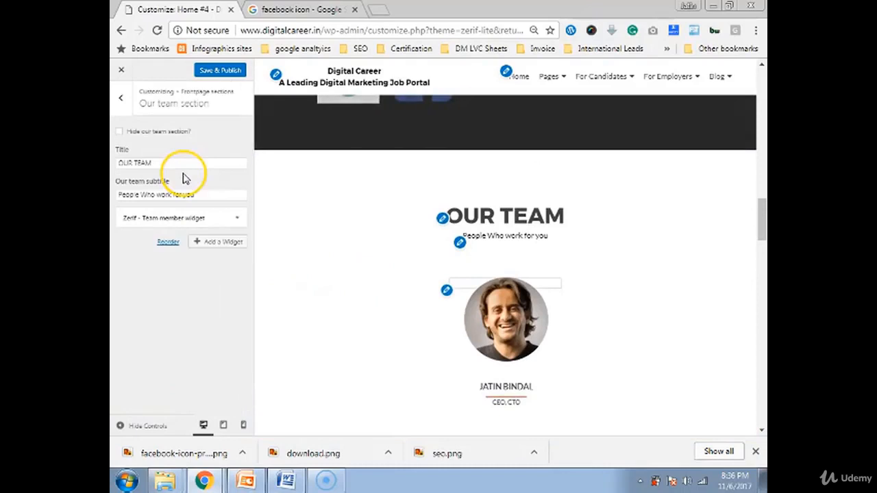
# Add a second Zerif Team member widget to the Our Team section
pyautogui.click(194, 218)
pyautogui.scroll(-5, 195, 240)
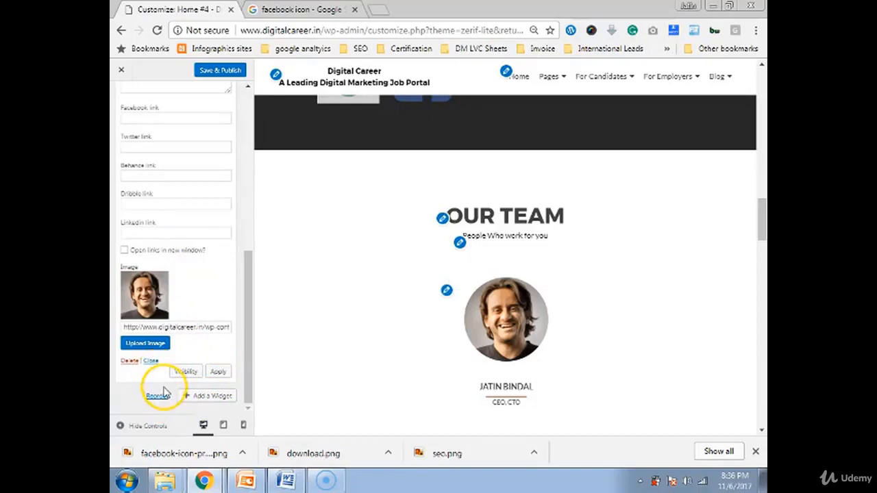
pyautogui.scroll(8, 166, 387)
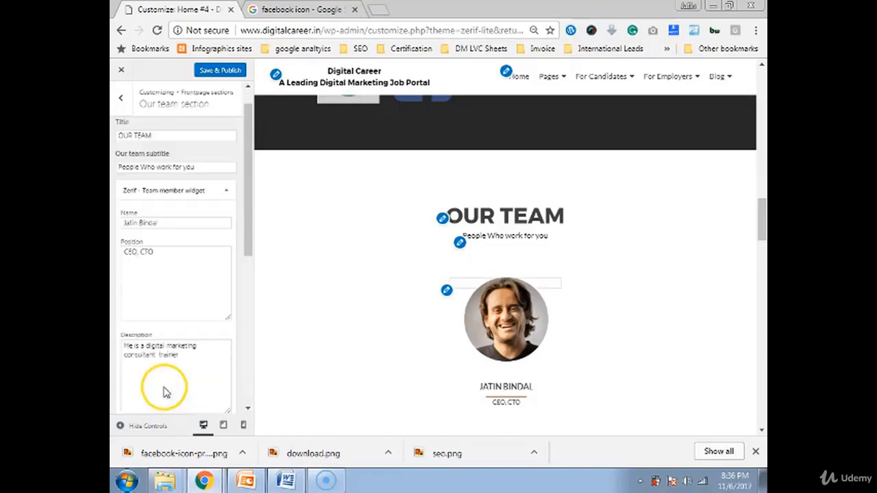
pyautogui.click(216, 189)
pyautogui.click(217, 243)
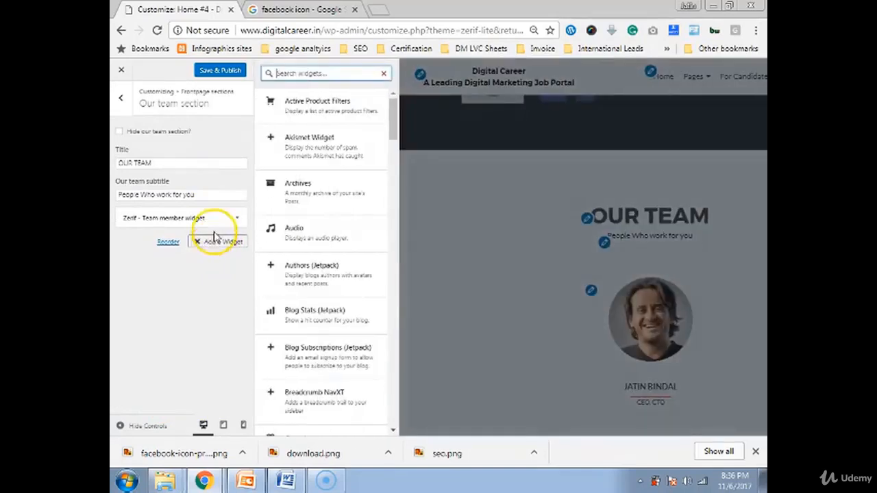
pyautogui.write('team')
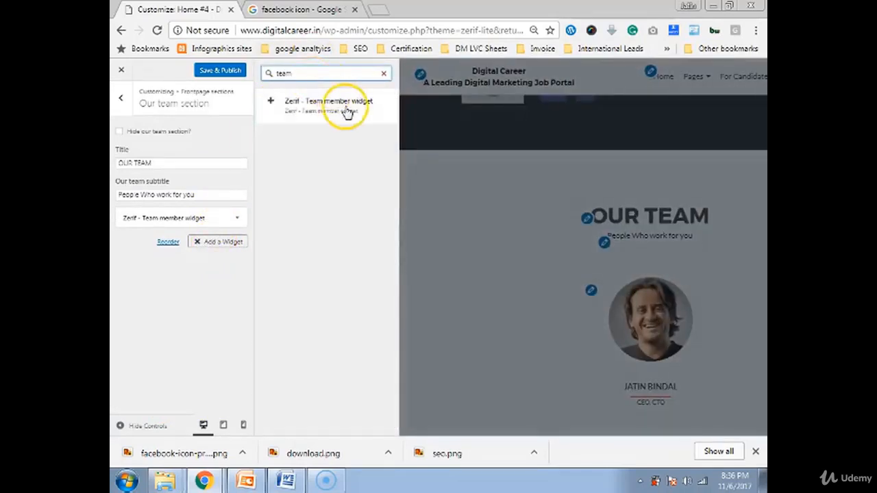
pyautogui.click(346, 106)
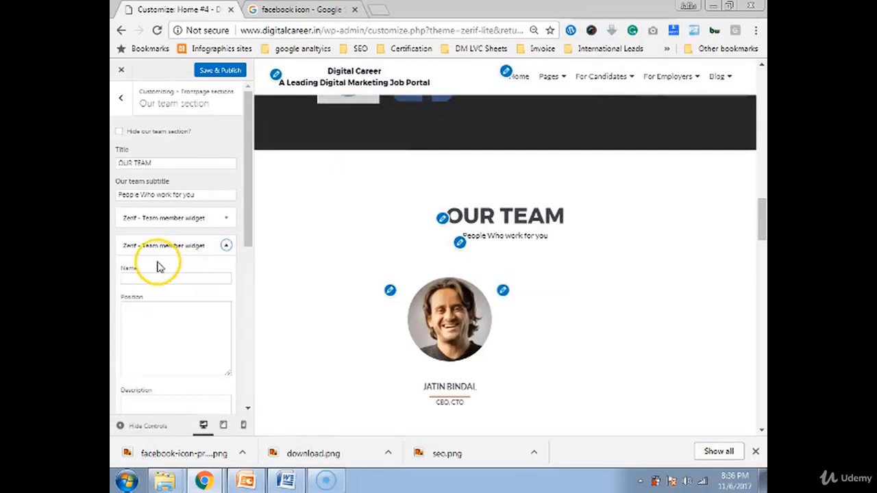
# Enter 'Marketing Head' as the second member's position
pyautogui.click(159, 278)
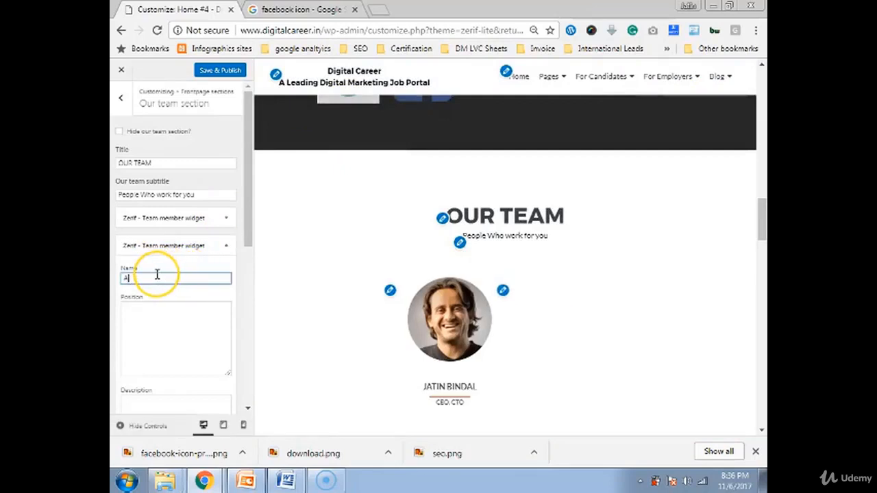
pyautogui.click(189, 322)
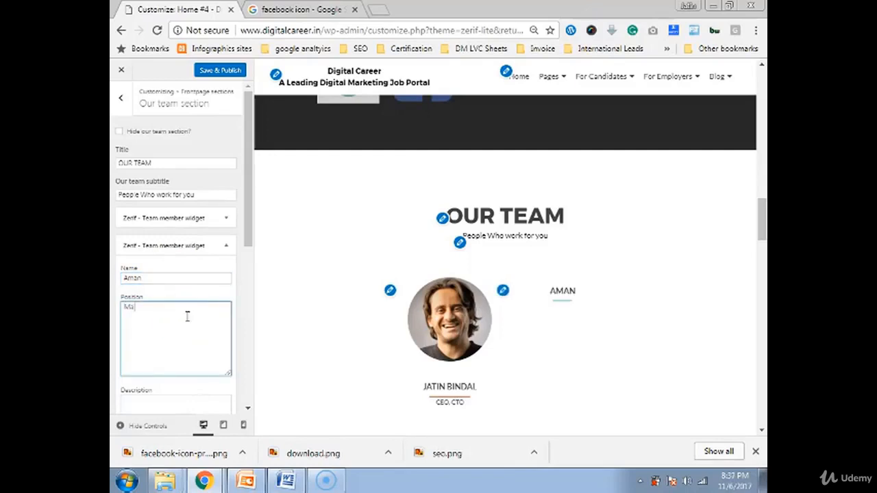
pyautogui.write('Marketing Head')
pyautogui.scroll(-3, 185, 316)
pyautogui.click(185, 239)
pyautogui.scroll(-3, 185, 238)
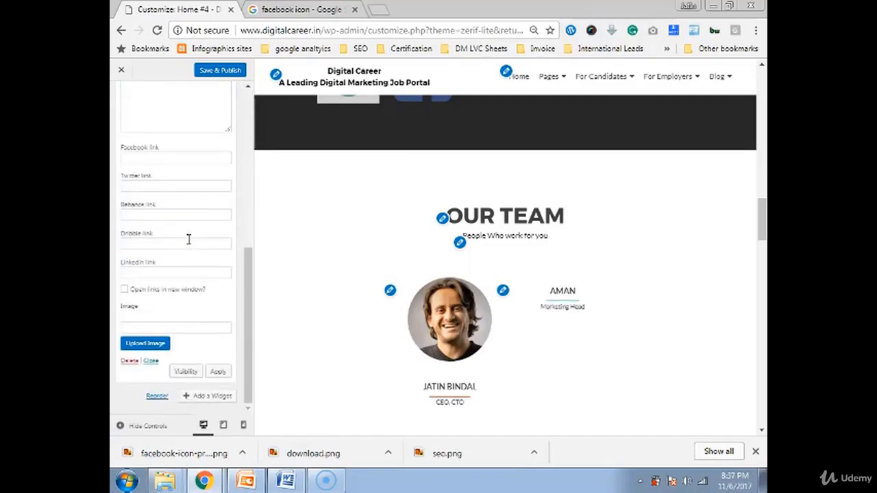
# Pick the smiling young man's portrait in the Media Library and insert it as the second member's photo
pyautogui.click(144, 344)
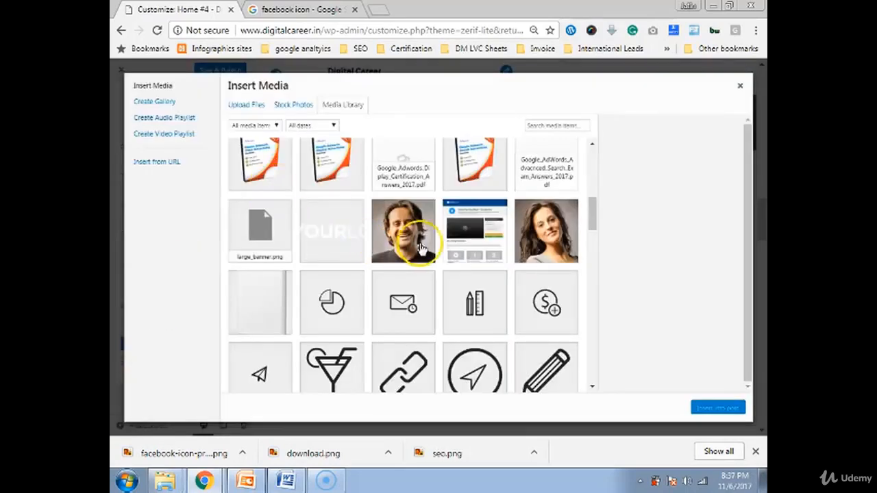
pyautogui.scroll(-5, 500, 273)
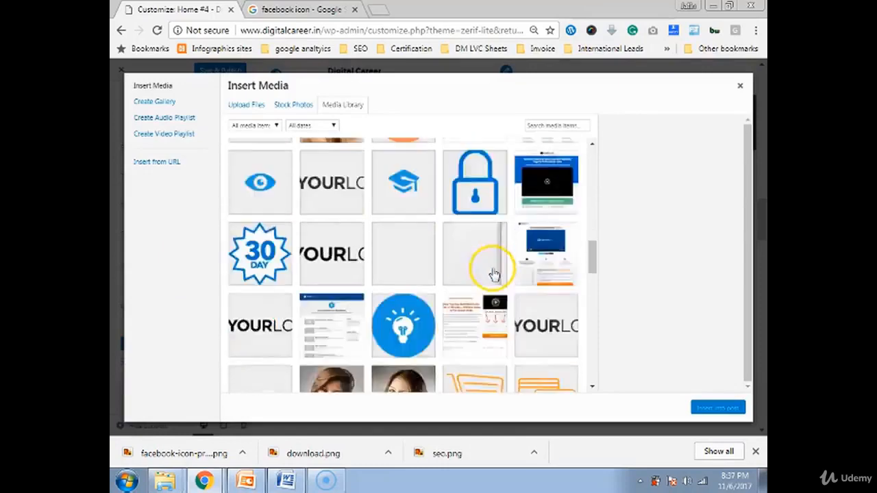
pyautogui.scroll(-3, 494, 274)
pyautogui.scroll(-2, 492, 272)
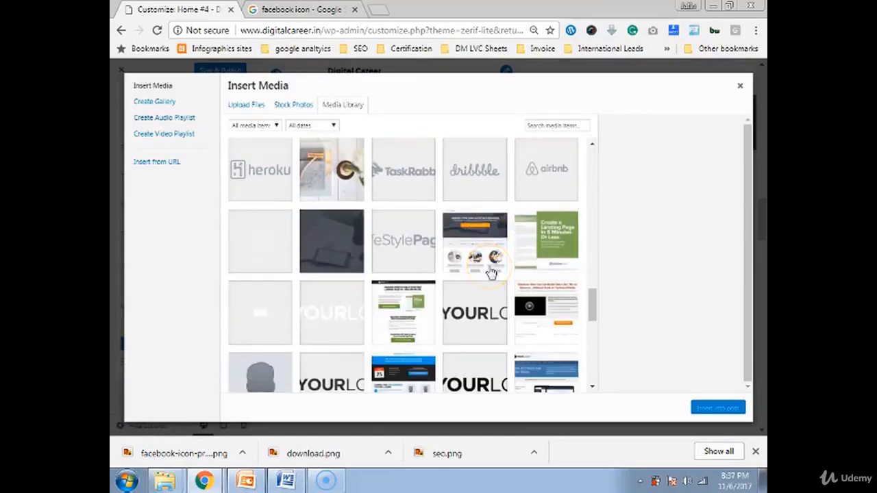
pyautogui.scroll(-10, 491, 272)
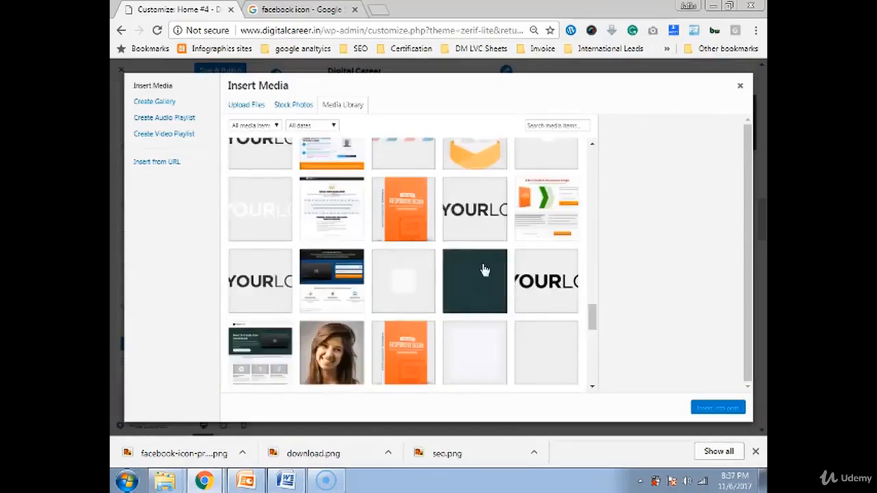
pyautogui.scroll(-8, 484, 270)
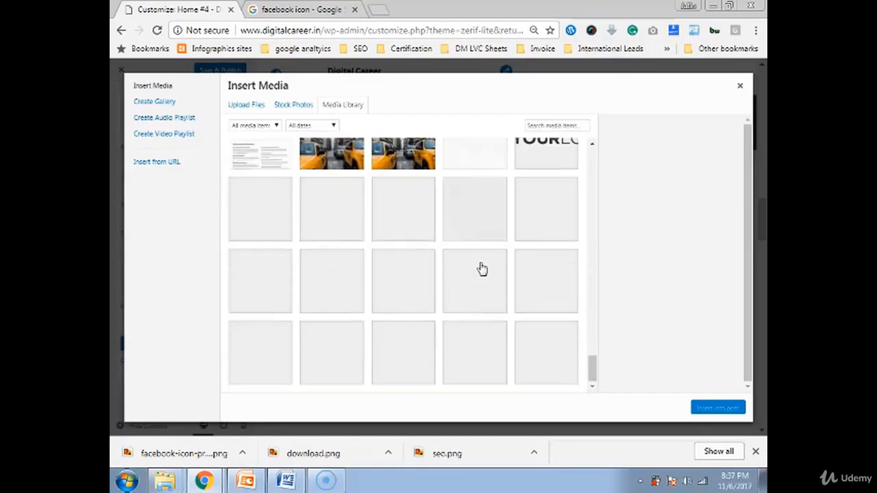
pyautogui.click(343, 209)
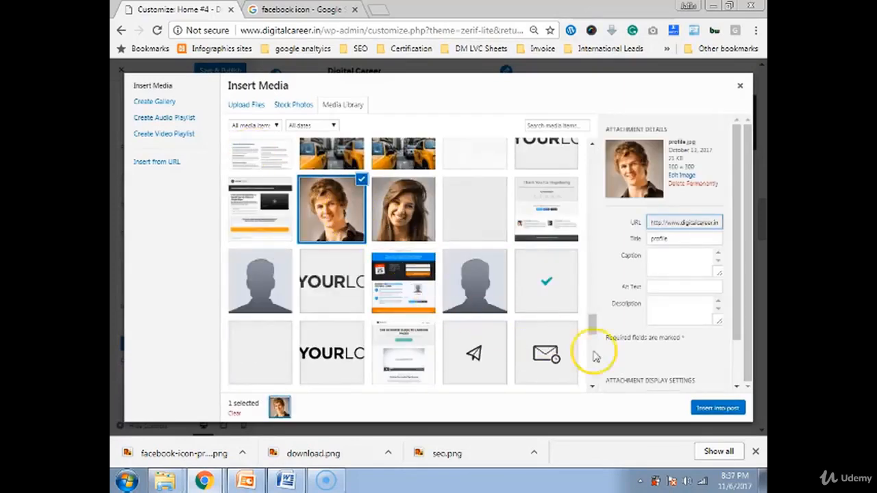
pyautogui.click(718, 411)
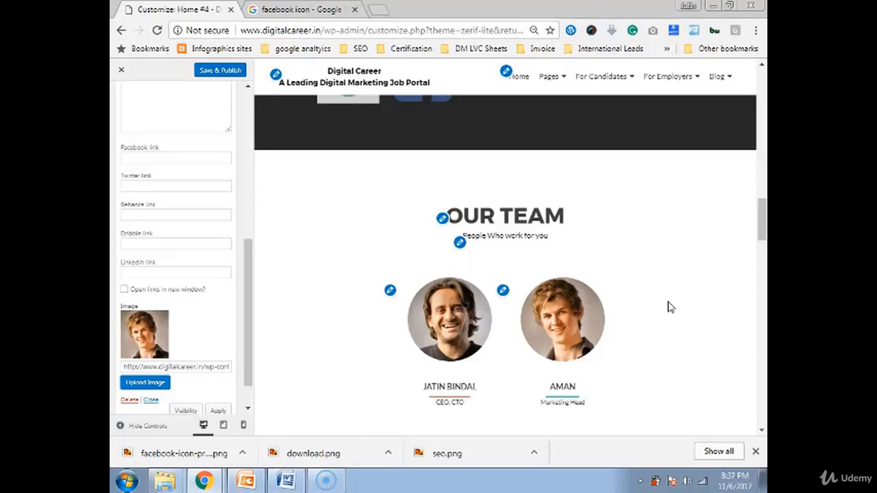
# Collapse the team member widget and return to Frontpage sections with Testimonials in the preview
pyautogui.scroll(10, 137, 281)
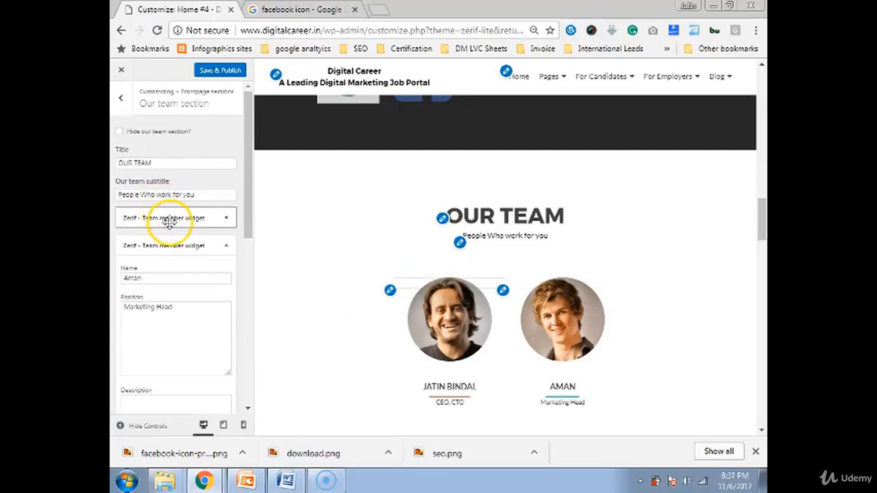
pyautogui.scroll(-10, 178, 252)
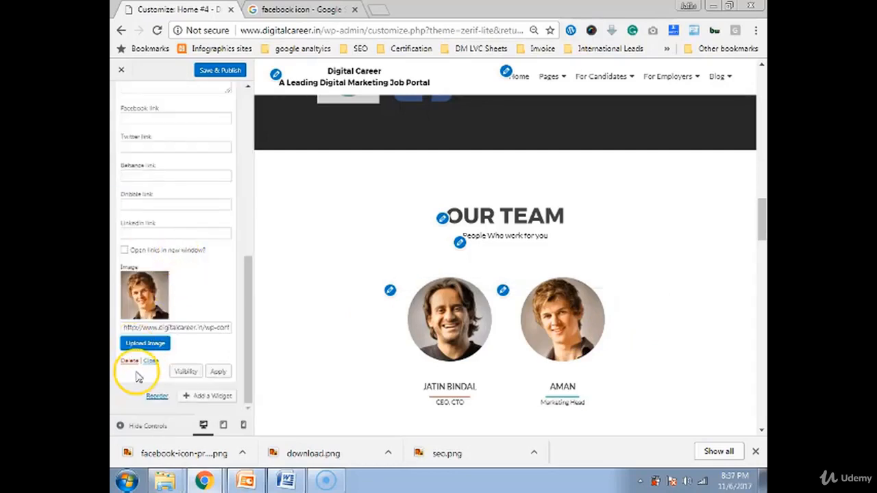
pyautogui.scroll(5, 150, 346)
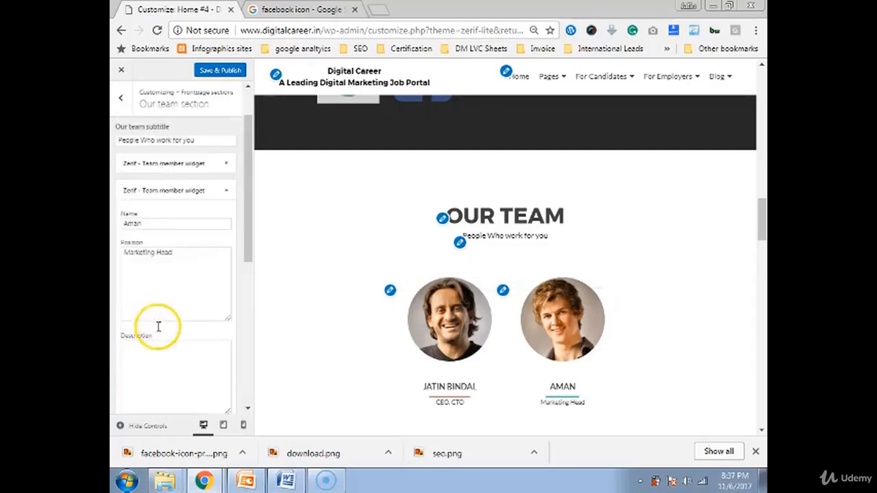
pyautogui.click(149, 190)
pyautogui.scroll(-4, 388, 290)
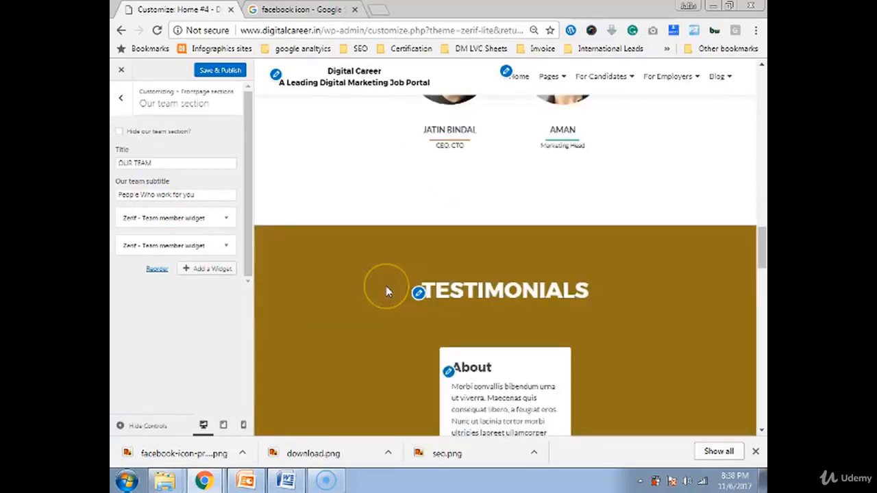
pyautogui.click(121, 98)
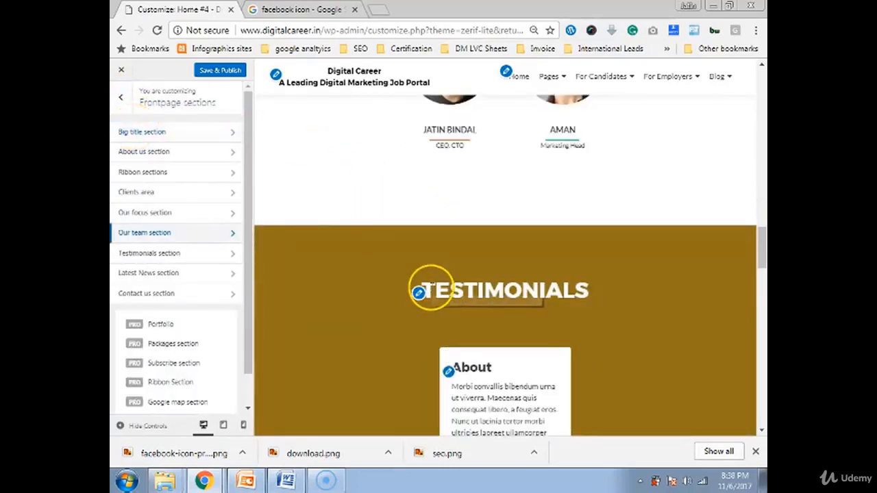
pyautogui.scroll(-1, 698, 266)
pyautogui.scroll(-2, 630, 391)
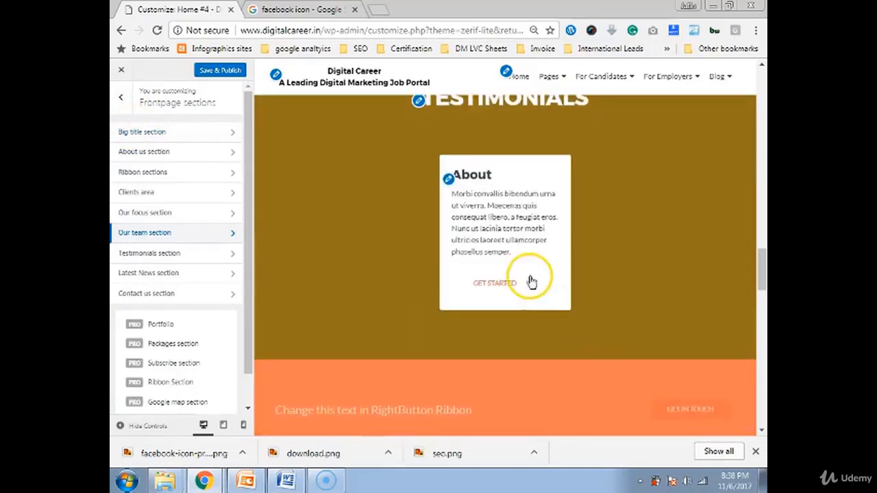
pyautogui.scroll(2, 531, 278)
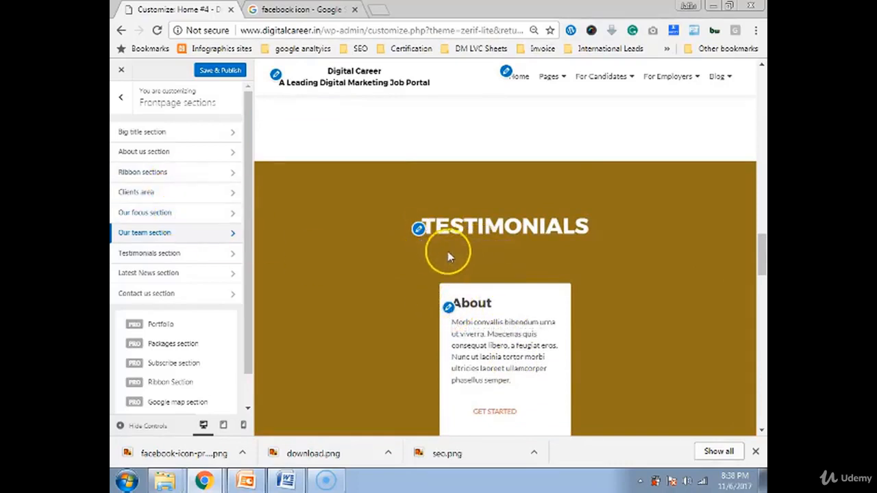
# Remove the placeholder Text: About widget from the Testimonials section
pyautogui.click(226, 264)
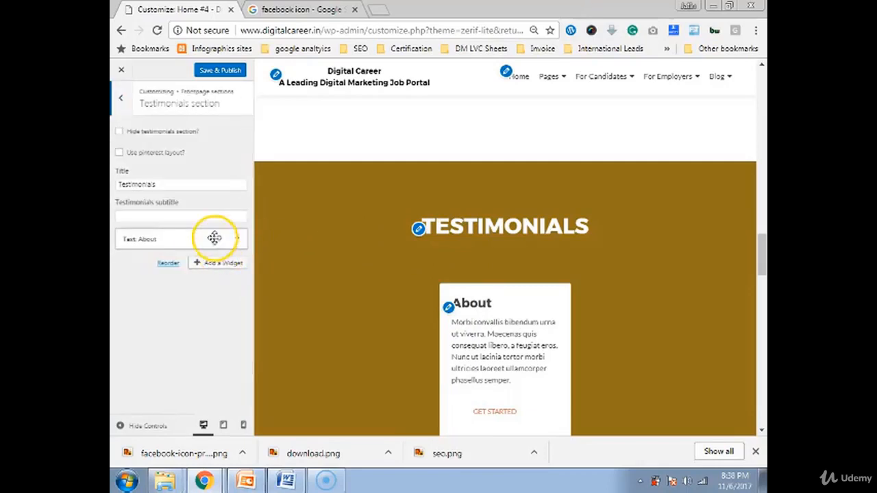
pyautogui.click(224, 241)
pyautogui.scroll(-3, 210, 291)
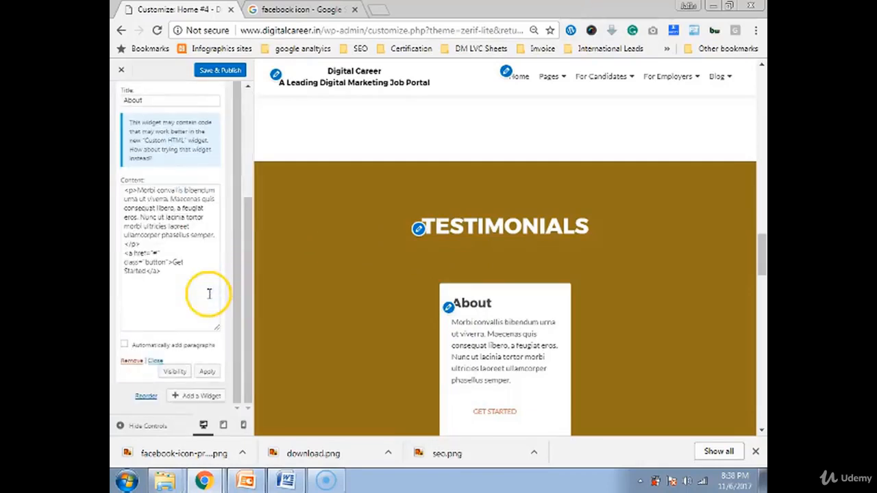
pyautogui.click(130, 362)
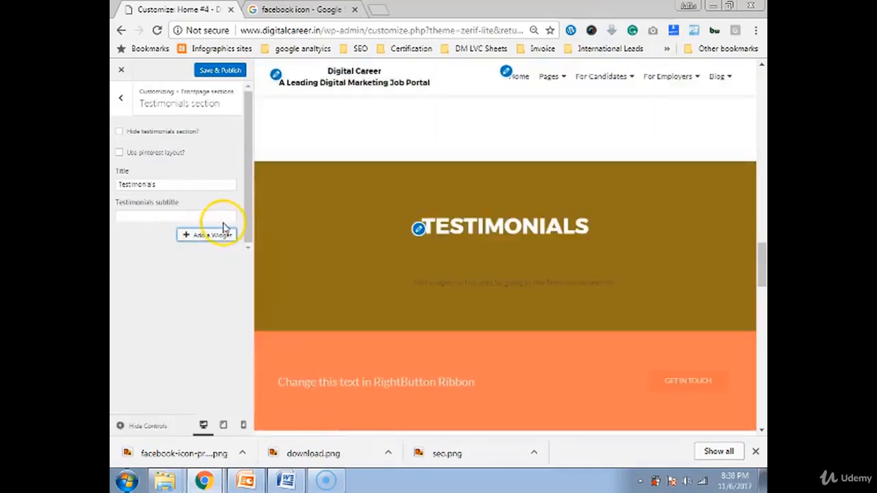
# Add an empty Zerif - Testimonial widget, found by searching 'test', and open a new tab
pyautogui.click(212, 235)
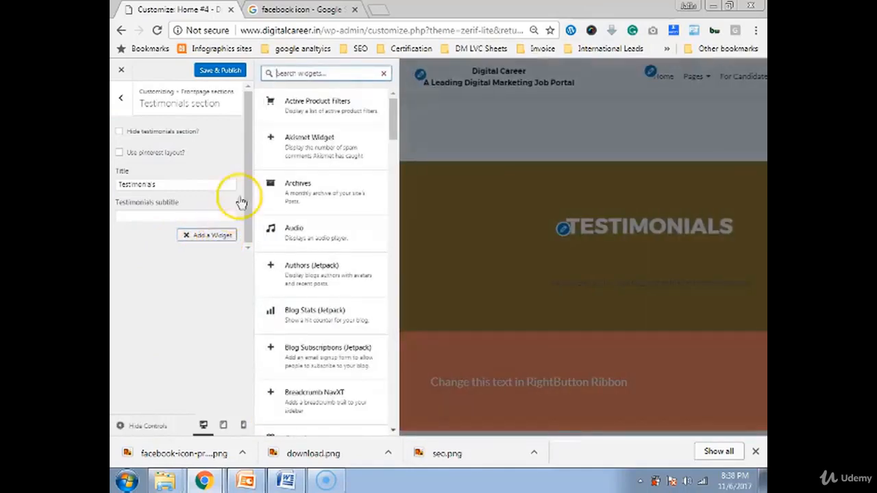
pyautogui.write('test')
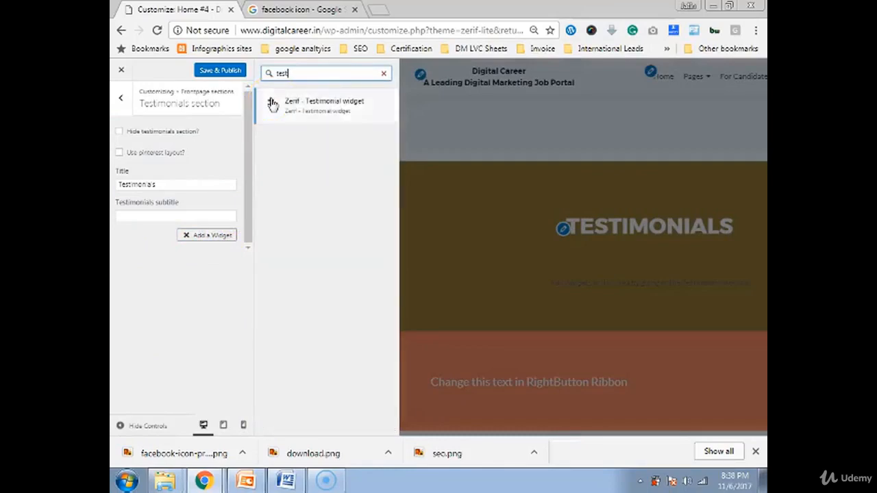
pyautogui.click(337, 110)
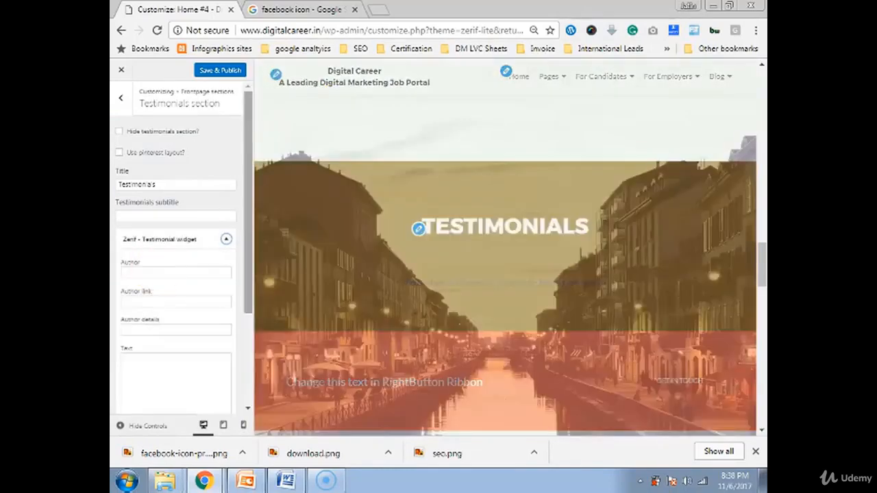
pyautogui.click(149, 271)
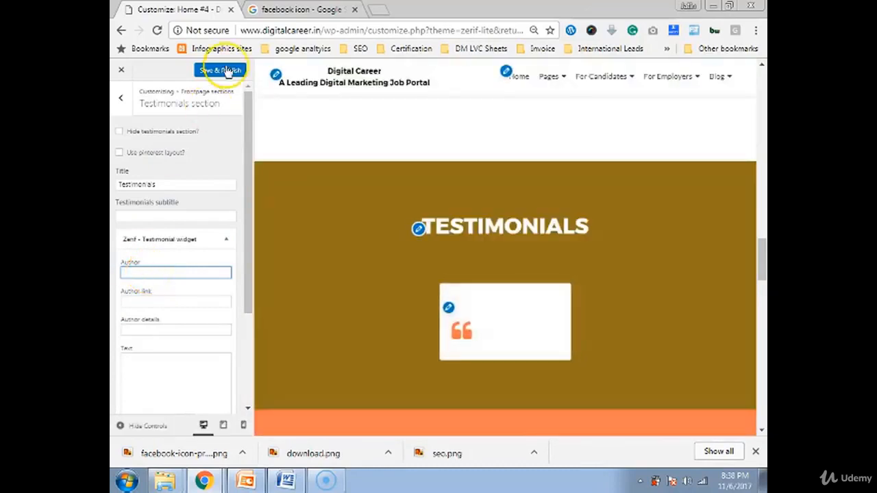
pyautogui.click(377, 10)
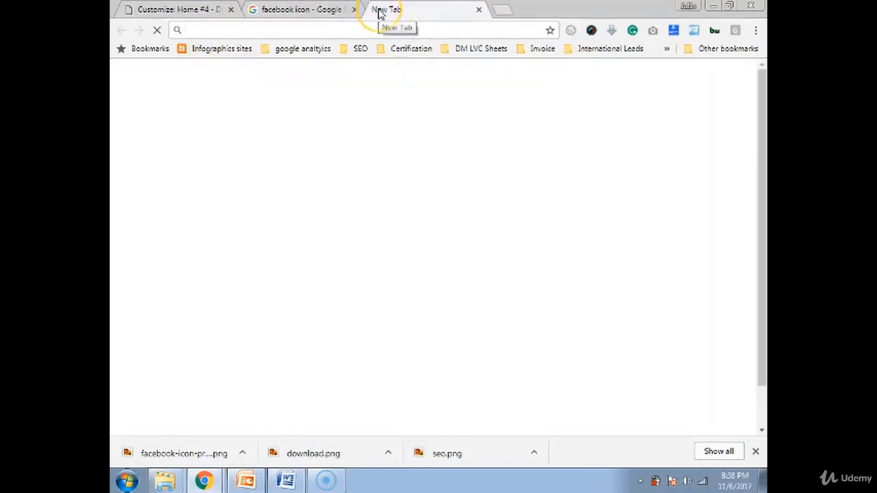
# Go to Udemy and open the Instructor Dashboard's course Reviews list
pyautogui.write('ude')
pyautogui.press('Return')
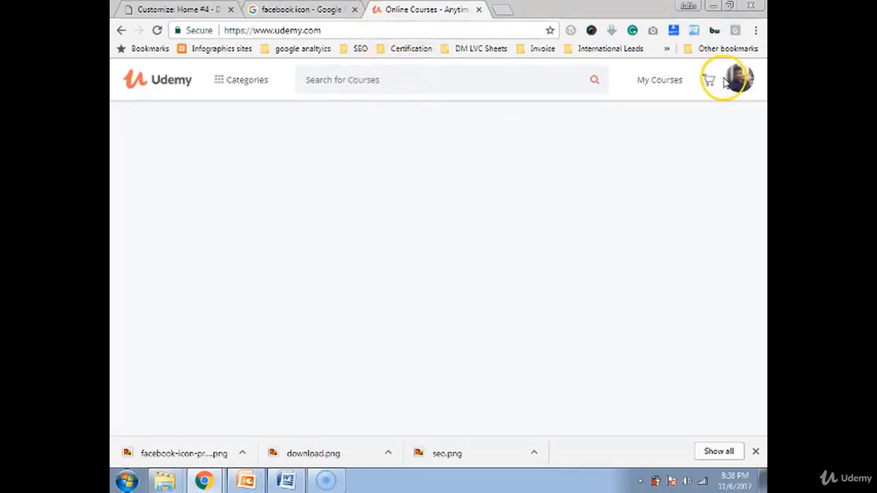
pyautogui.moveTo(702, 89)
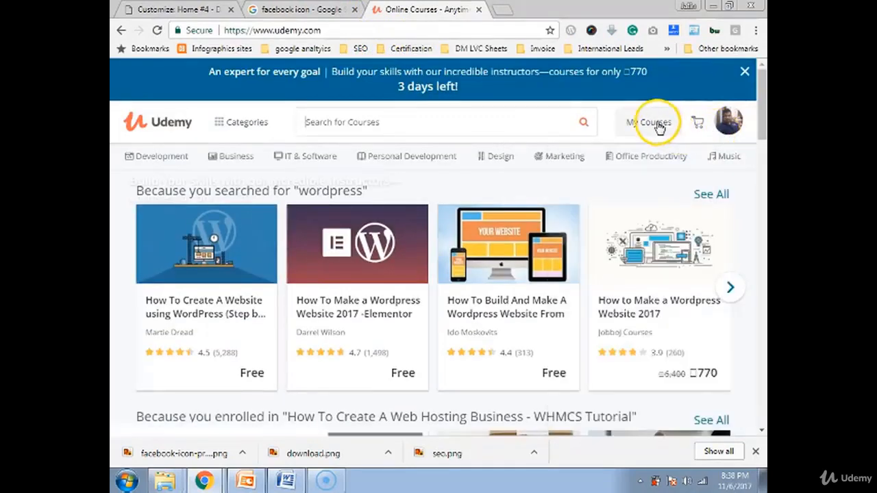
pyautogui.moveTo(658, 128)
pyautogui.moveTo(728, 122)
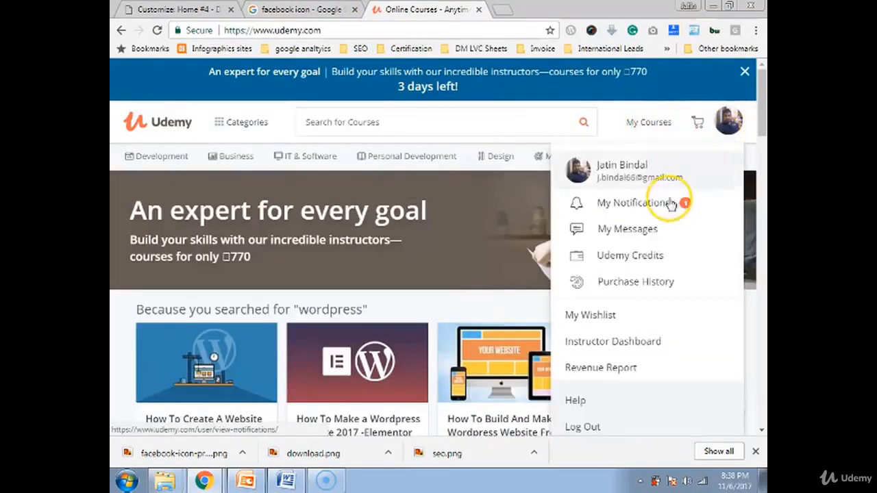
pyautogui.click(578, 356)
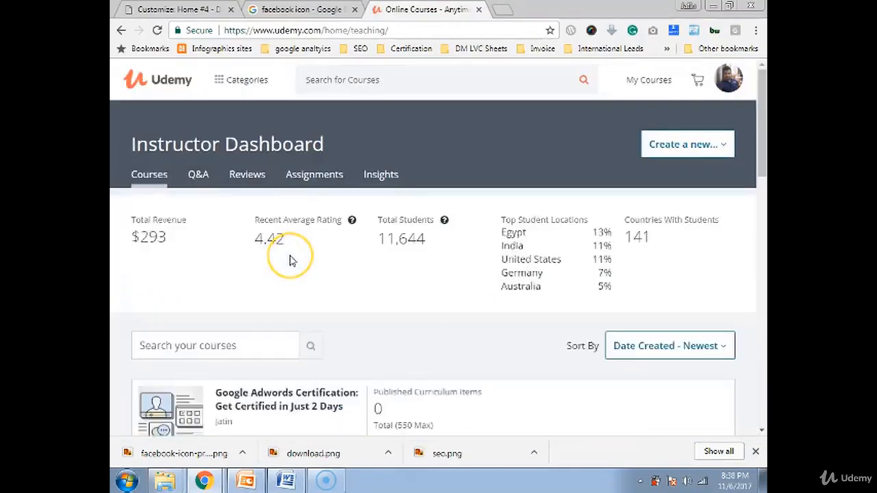
pyautogui.scroll(-3, 290, 260)
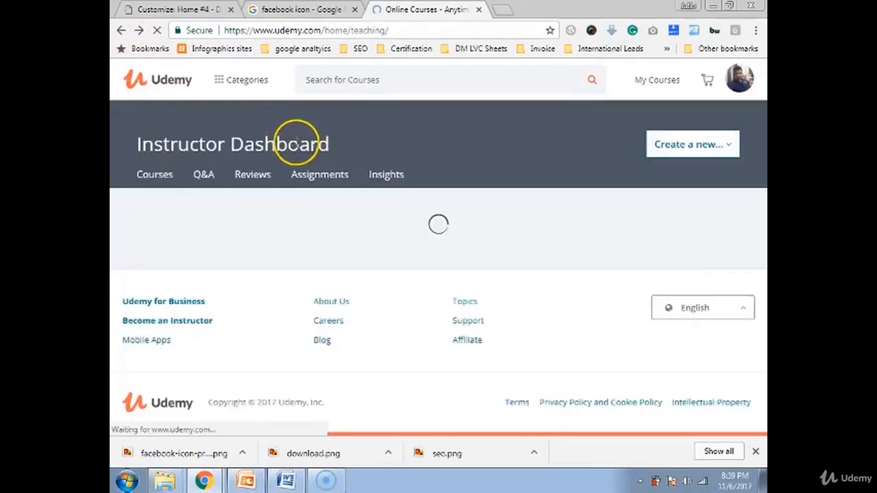
pyautogui.click(267, 179)
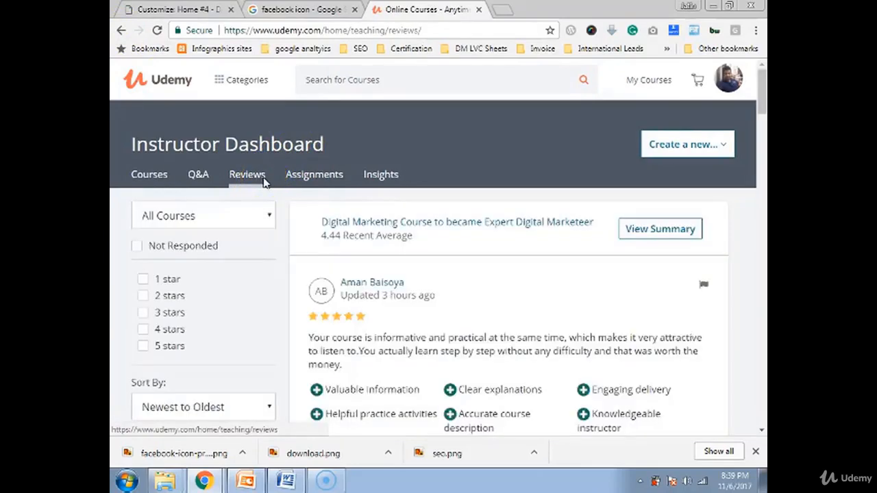
# Select and copy the five-star review beginning 'One of the best courses I have ever participated'
pyautogui.scroll(-2, 450, 257)
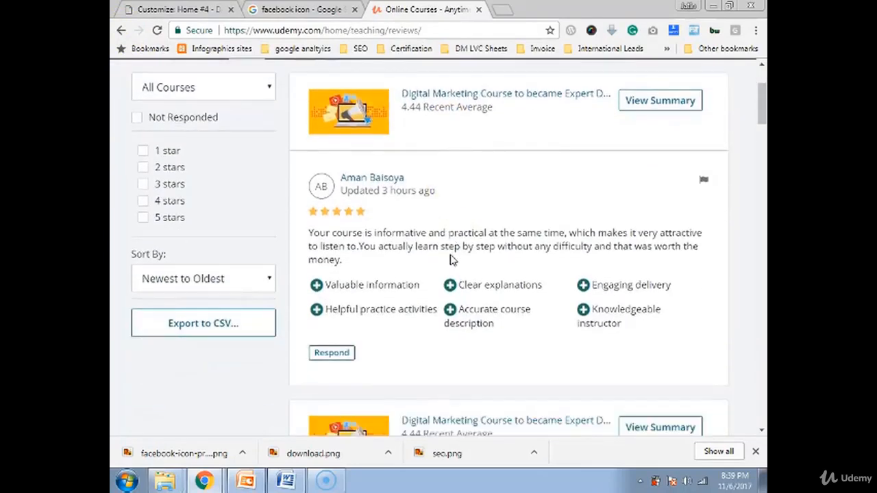
pyautogui.scroll(-5, 449, 259)
pyautogui.click(444, 259)
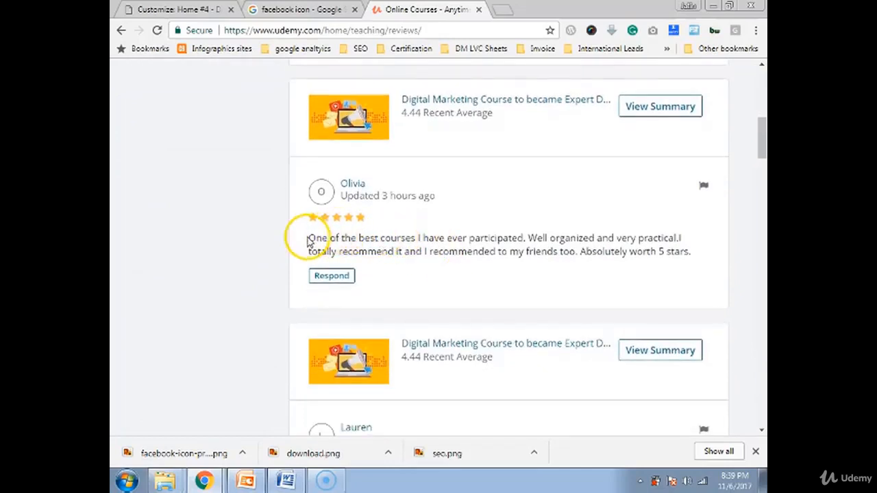
pyautogui.moveTo(305, 238); pyautogui.dragTo(690, 253)
pyautogui.click(179, 9)
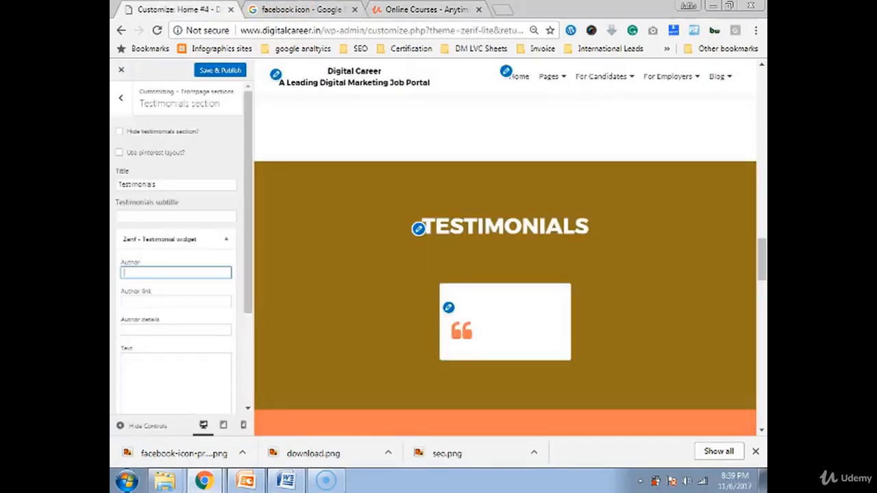
# Paste the copied Udemy review into the testimonial's Text field
pyautogui.click(142, 360)
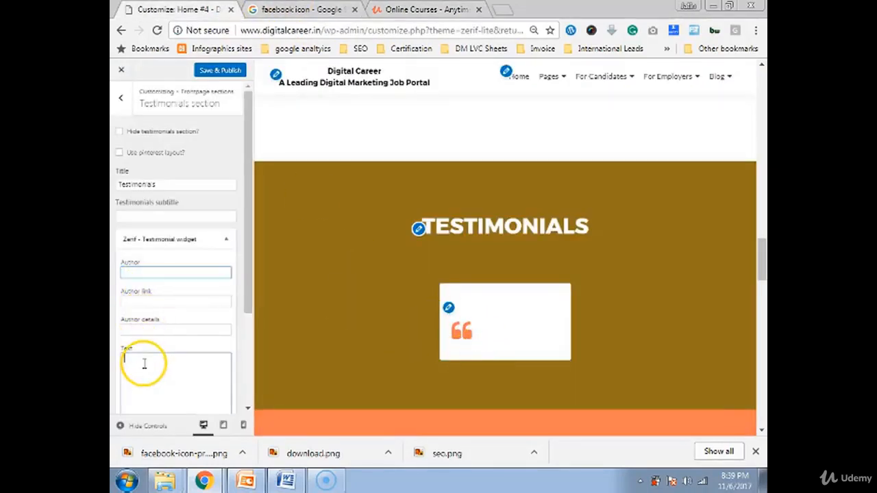
pyautogui.write('One of the best courses I have ever participated. Well organized and very practical. I totally recommend it and I recommended to my friends too. Absolutely worth 5 stars.')
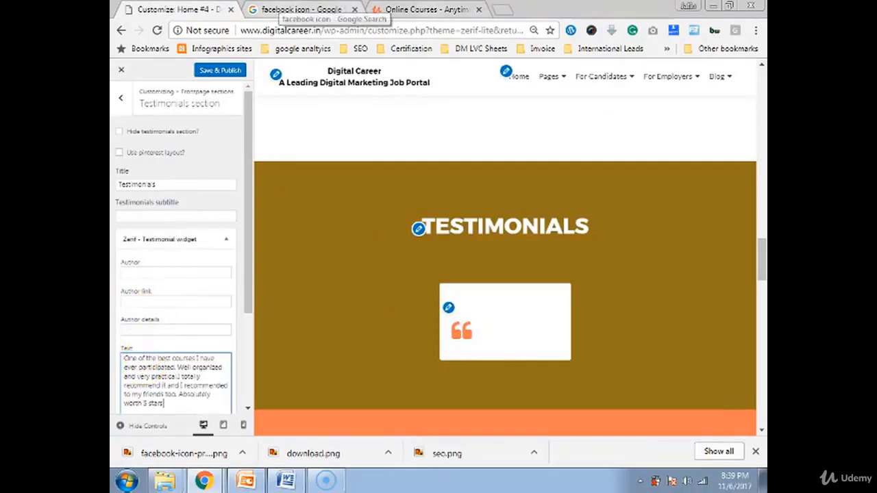
pyautogui.click(420, 9)
# Check the reviewer's name and profile on Udemy and fill it in as the testimonial's Author
pyautogui.moveTo(341, 189); pyautogui.dragTo(384, 189)
pyautogui.click(383, 186)
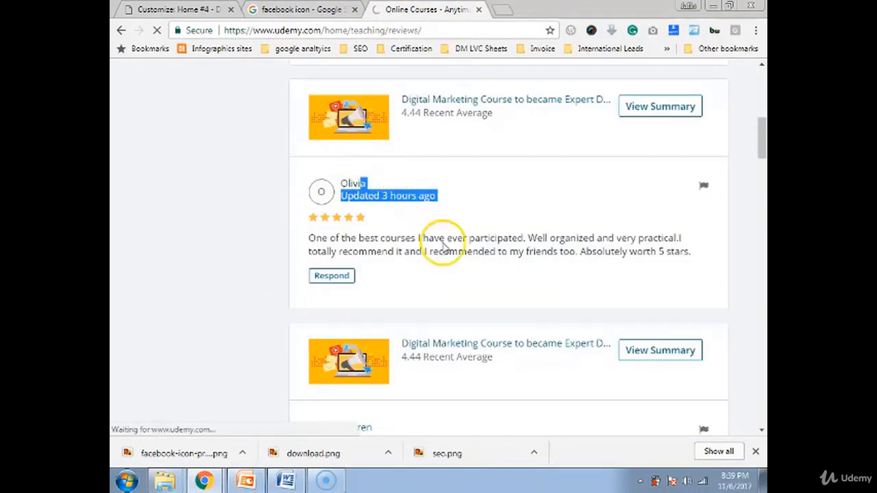
pyautogui.click(121, 30)
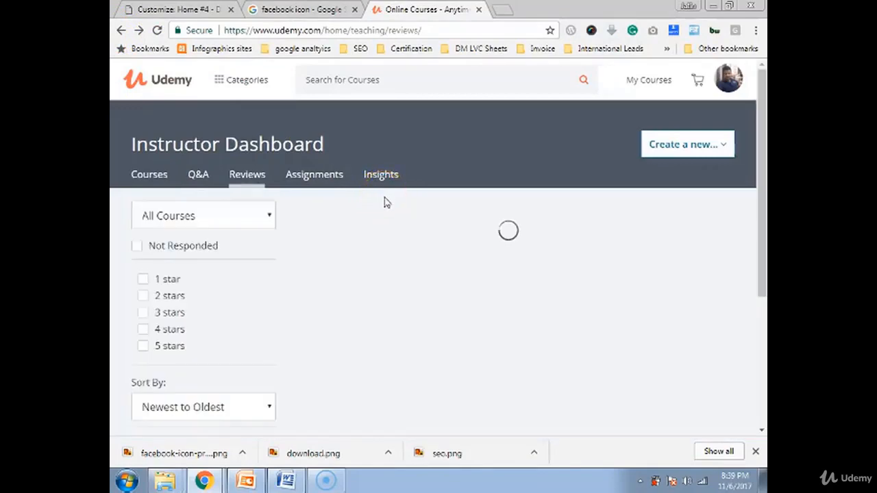
pyautogui.scroll(-7, 381, 329)
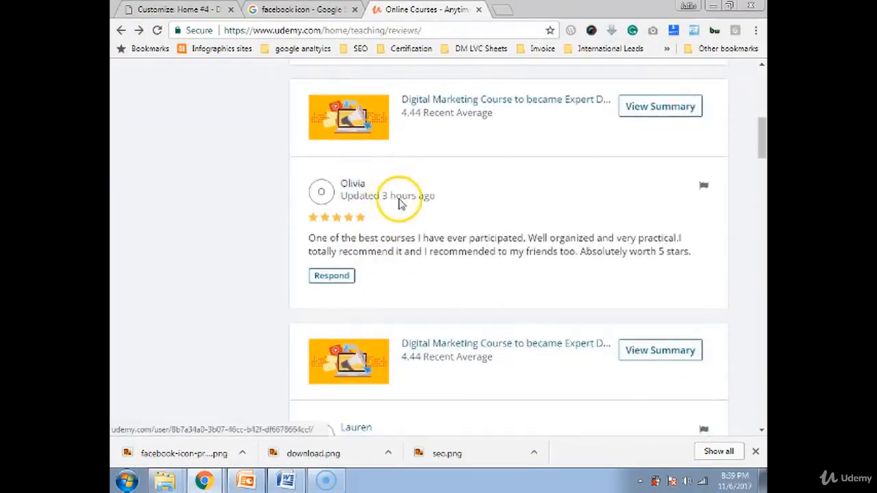
pyautogui.click(189, 10)
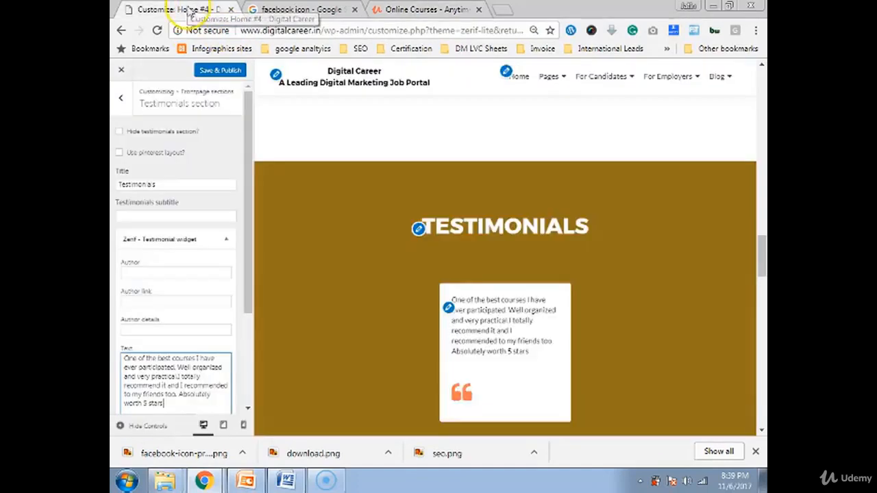
pyautogui.click(157, 274)
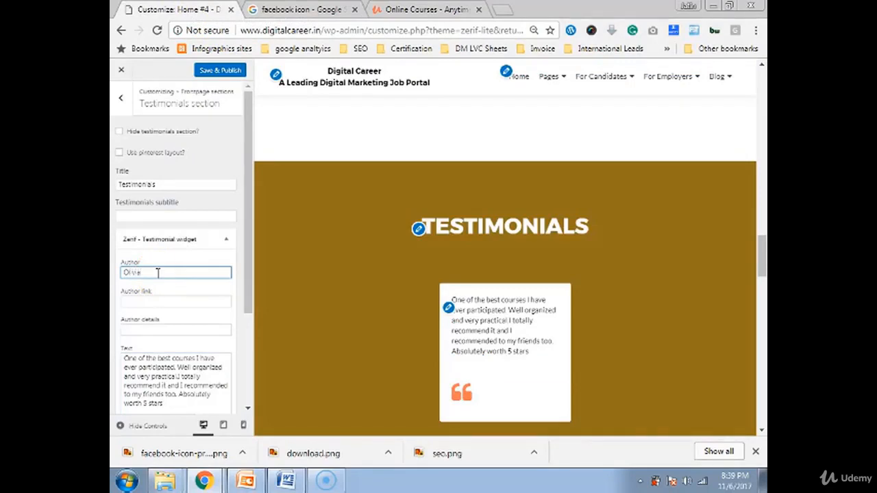
pyautogui.click(419, 9)
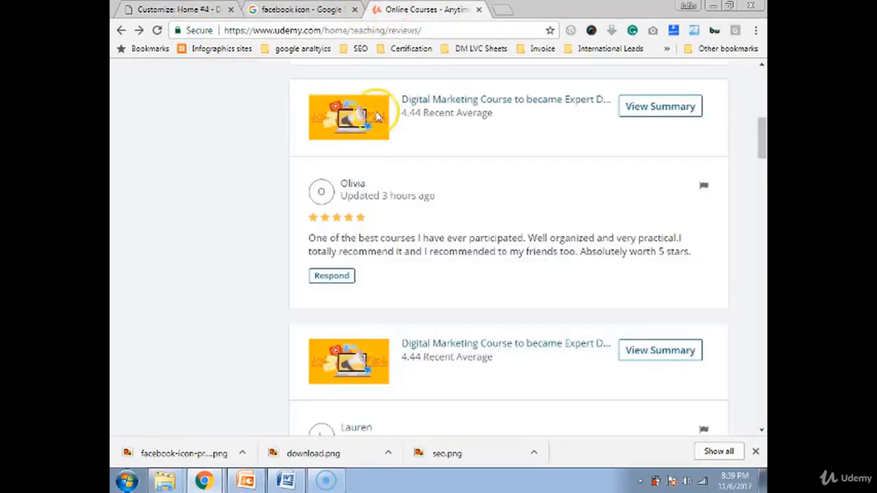
pyautogui.rightClick(350, 184)
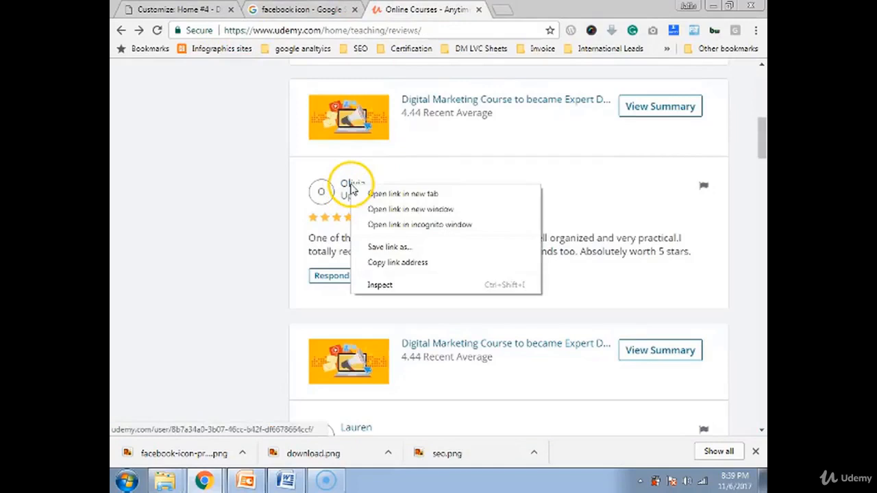
# Paste the reviewer's Udemy profile link into the testimonial's Author link field
pyautogui.click(400, 264)
pyautogui.click(192, 10)
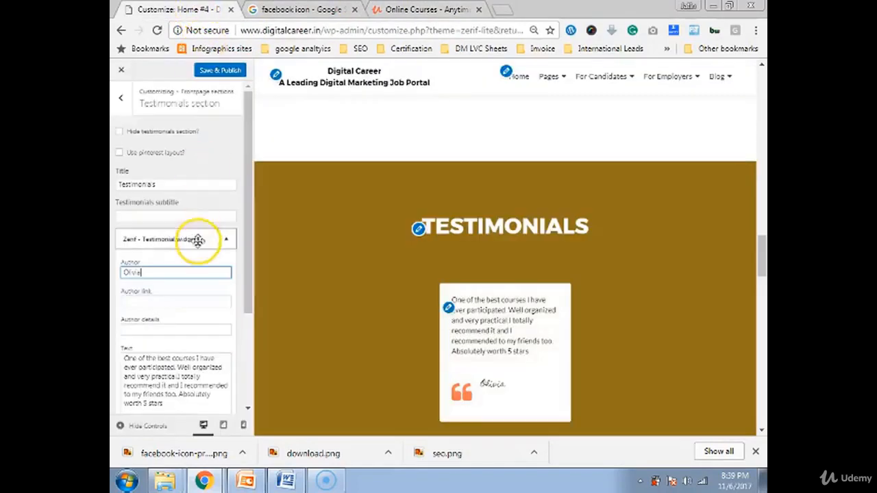
pyautogui.click(155, 299)
pyautogui.hotkey('ctrl', 'v')
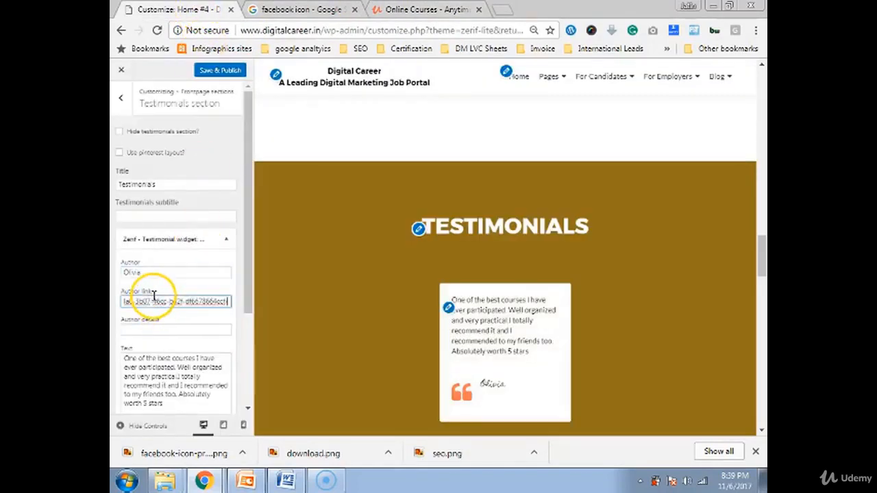
# Compare the testimonial fields against the review on the Udemy reviews page
pyautogui.click(411, 10)
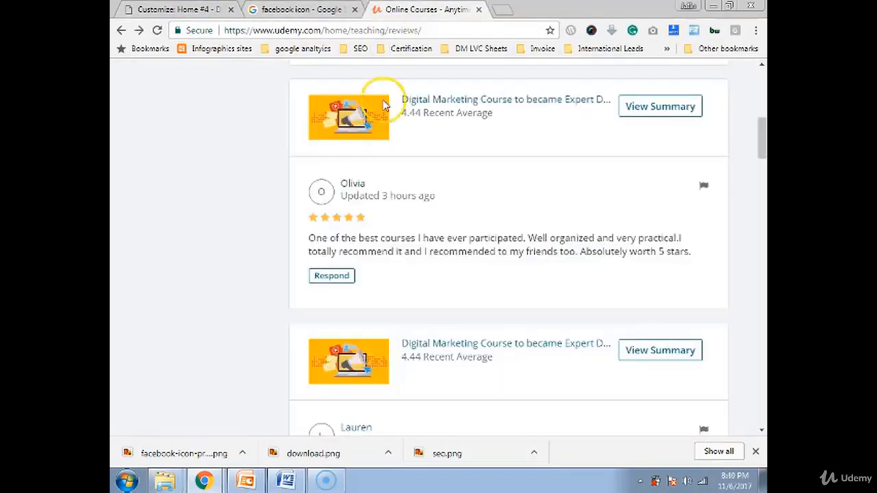
pyautogui.scroll(-2, 402, 255)
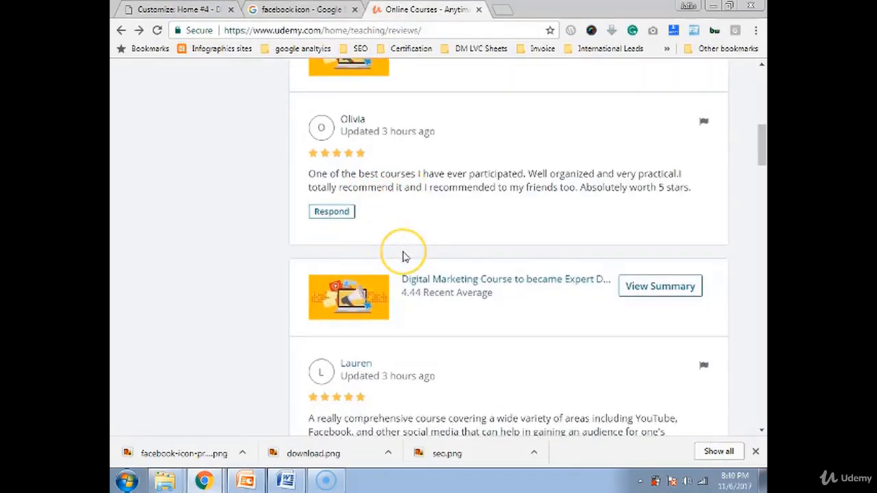
pyautogui.scroll(-3, 404, 255)
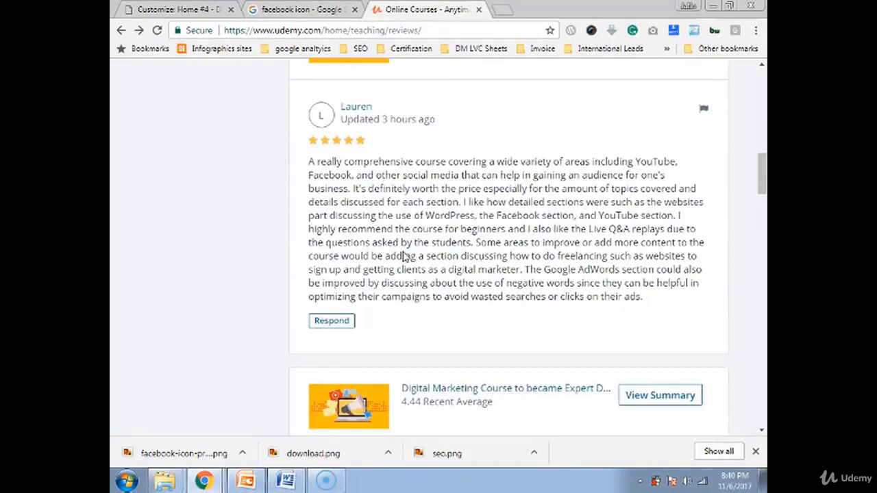
pyautogui.click(413, 270)
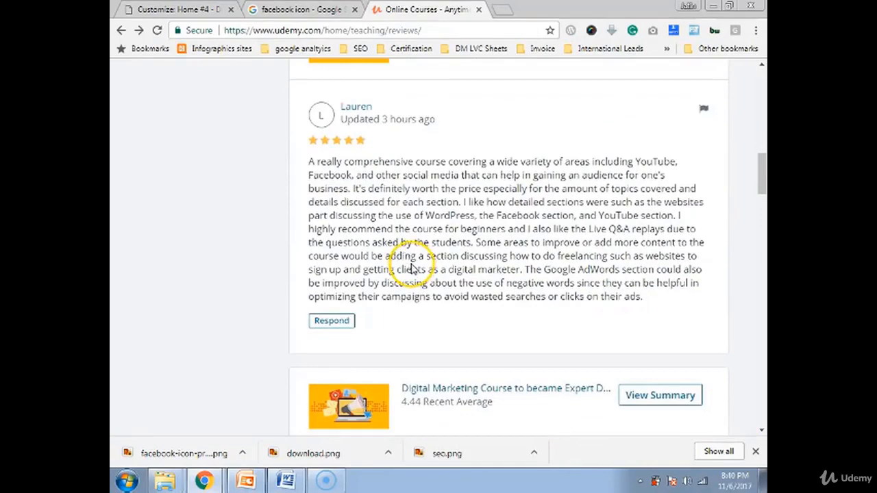
pyautogui.click(183, 10)
pyautogui.click(198, 295)
pyautogui.scroll(-3, 196, 292)
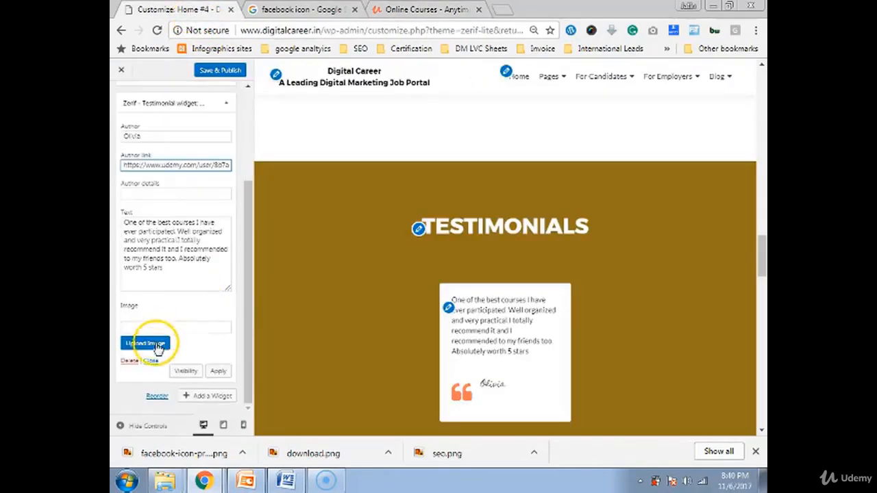
pyautogui.click(408, 9)
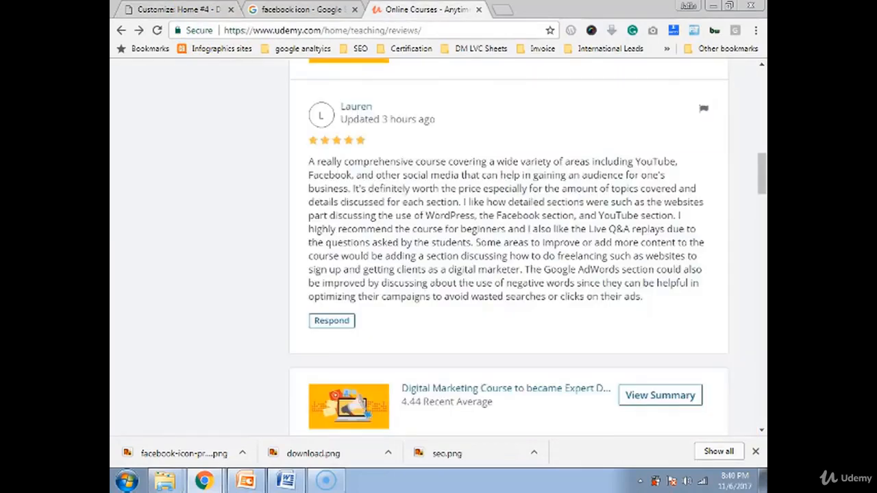
pyautogui.scroll(6, 406, 197)
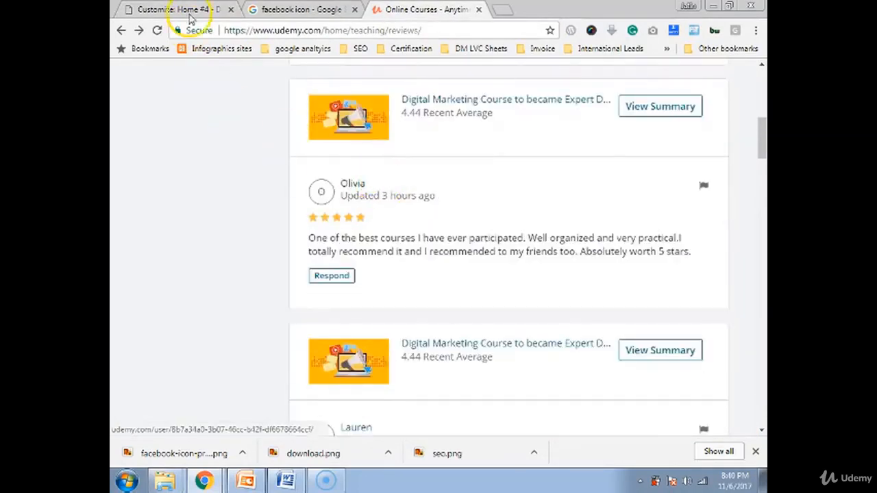
pyautogui.click(183, 10)
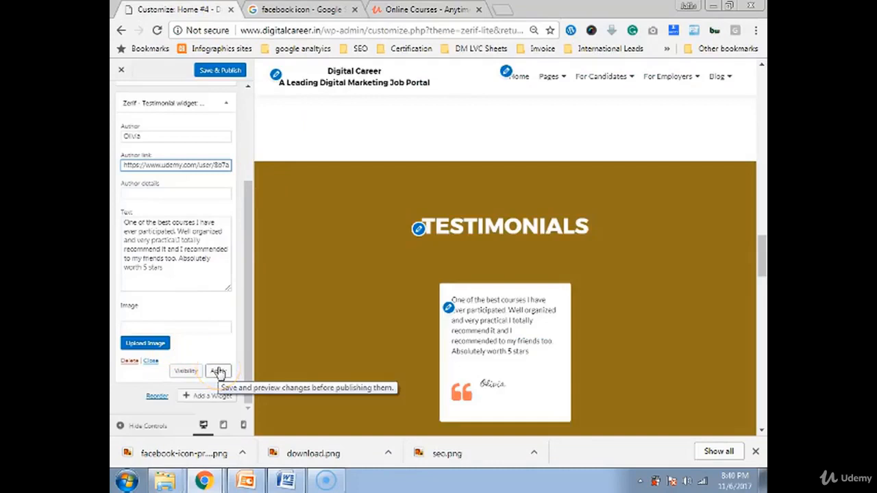
# Insert the smiling woman's photo from the media library and collapse the testimonial widget
pyautogui.click(159, 344)
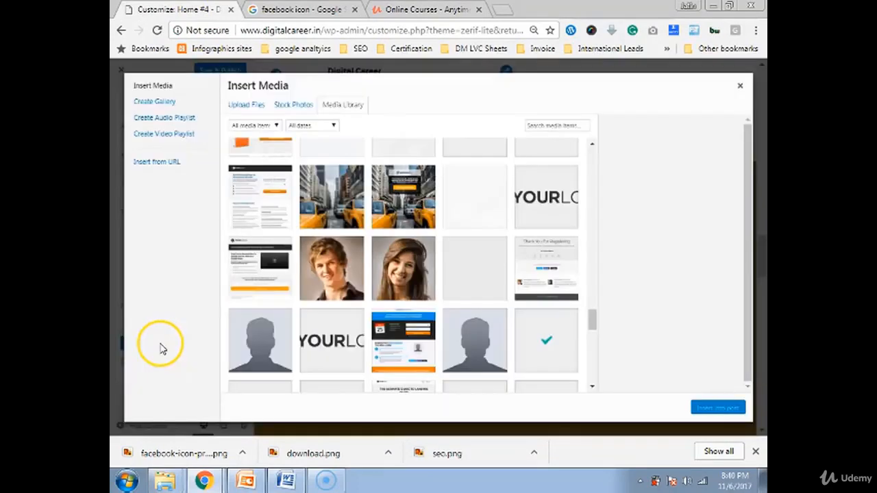
pyautogui.click(404, 267)
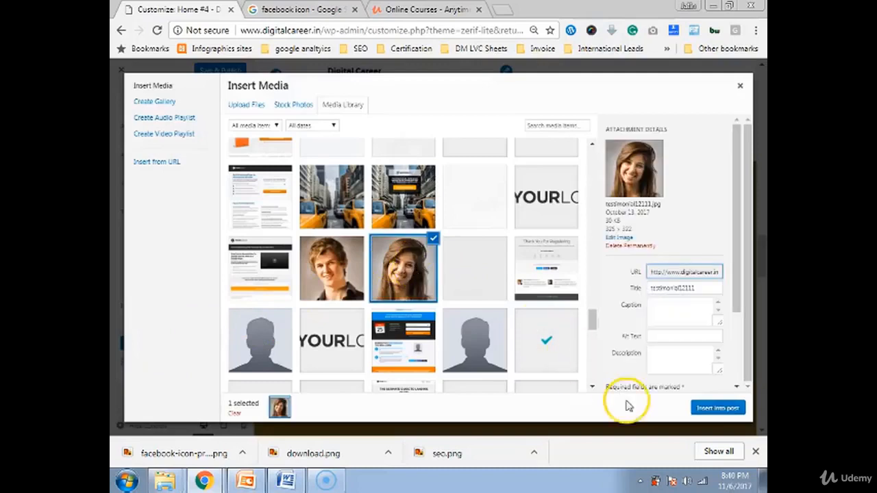
pyautogui.click(717, 406)
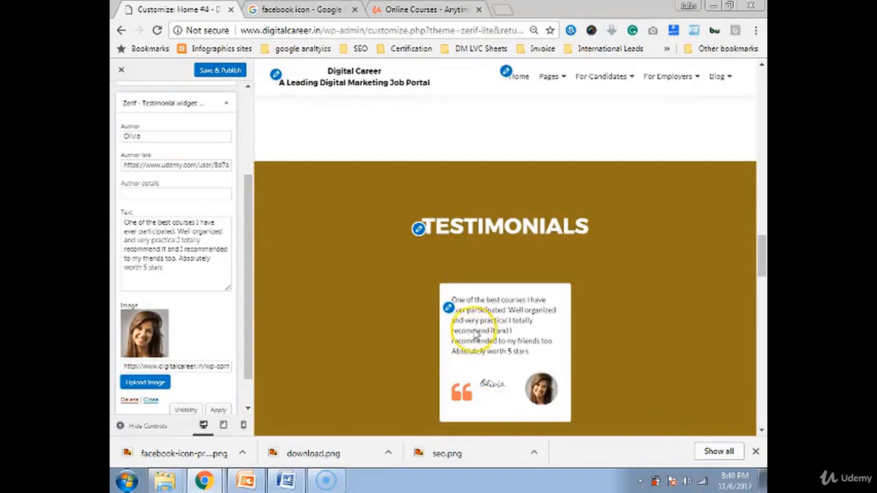
pyautogui.scroll(-1, 163, 384)
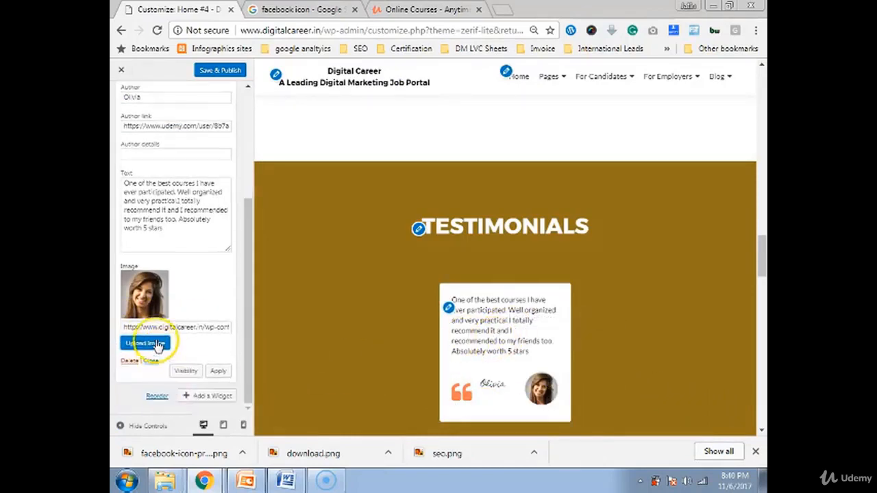
pyautogui.scroll(5, 158, 336)
pyautogui.click(174, 243)
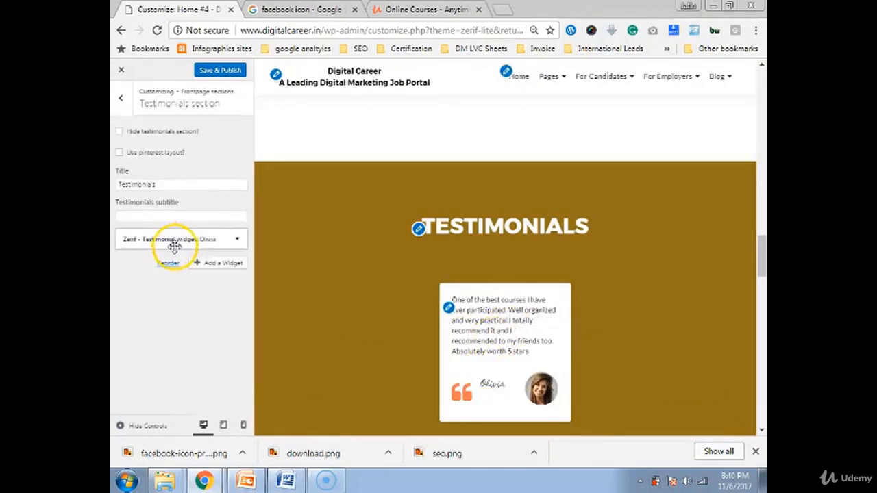
# Add a second Zerif - Testimonial widget via a 'test' search
pyautogui.click(221, 262)
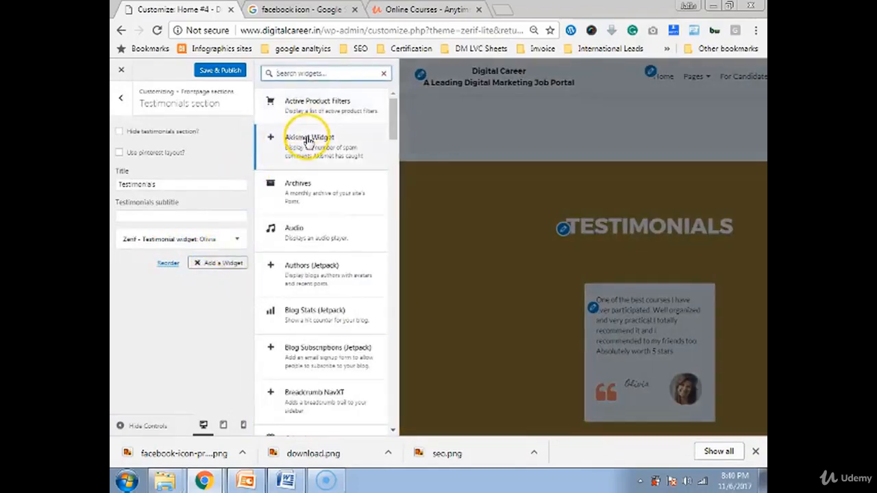
pyautogui.write('test')
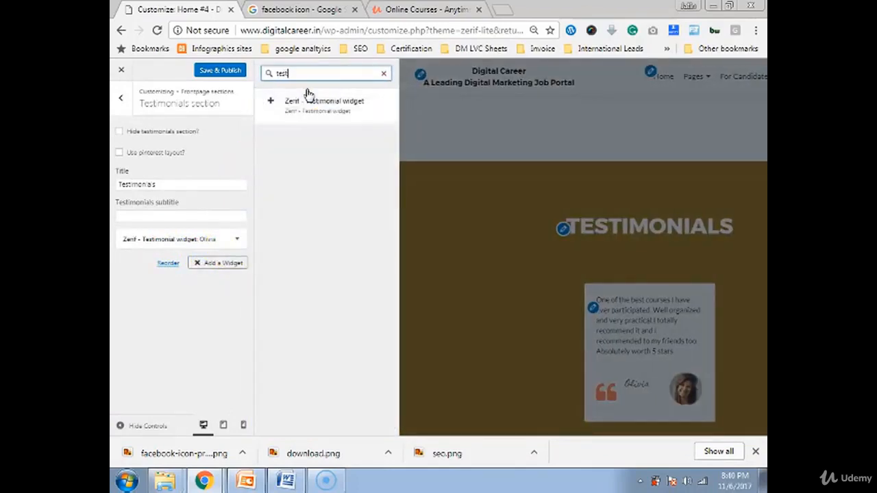
pyautogui.click(329, 103)
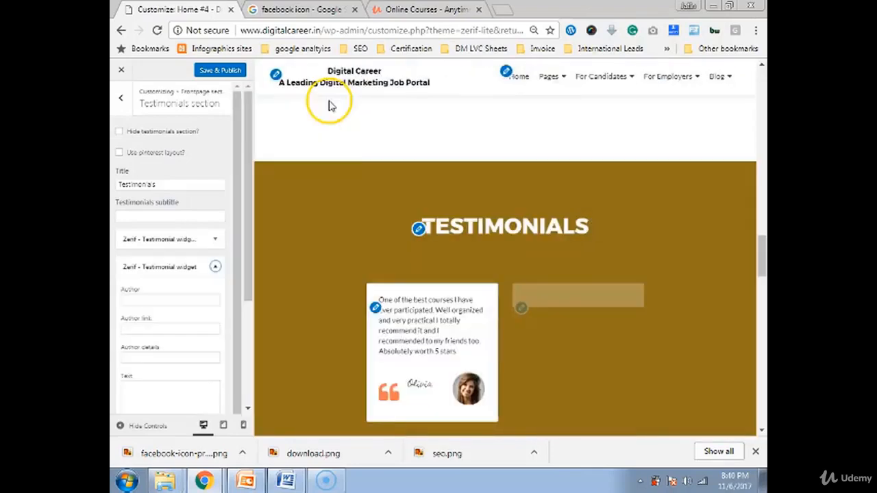
# Copy the review 'A really comprehensive course…' from Udemy into the new testimonial's Text
pyautogui.click(411, 9)
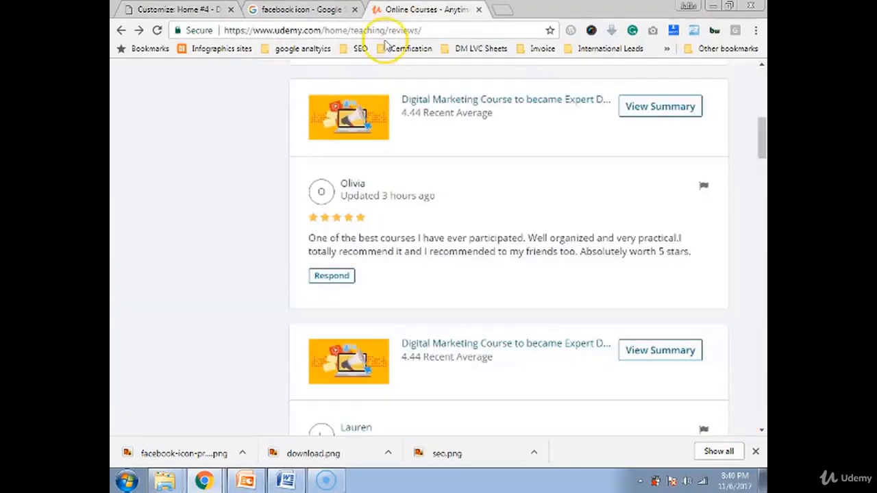
pyautogui.scroll(-4, 372, 307)
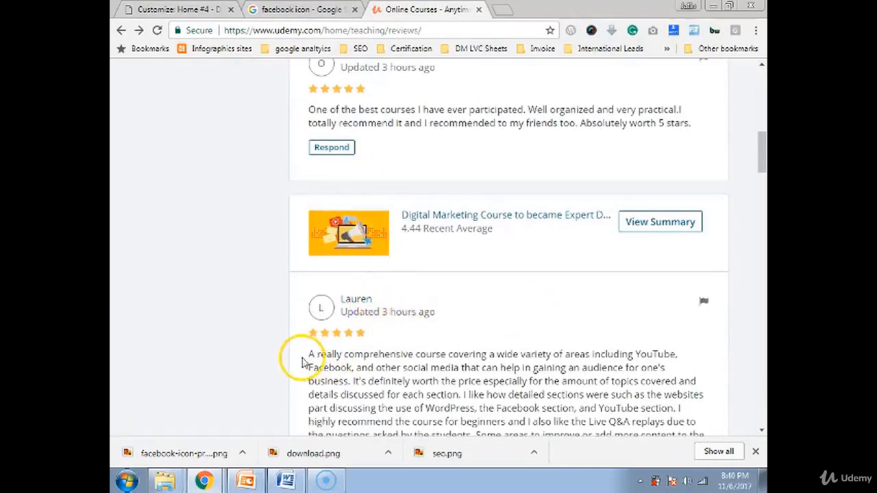
pyautogui.scroll(-2, 298, 346)
pyautogui.moveTo(309, 226); pyautogui.dragTo(654, 360)
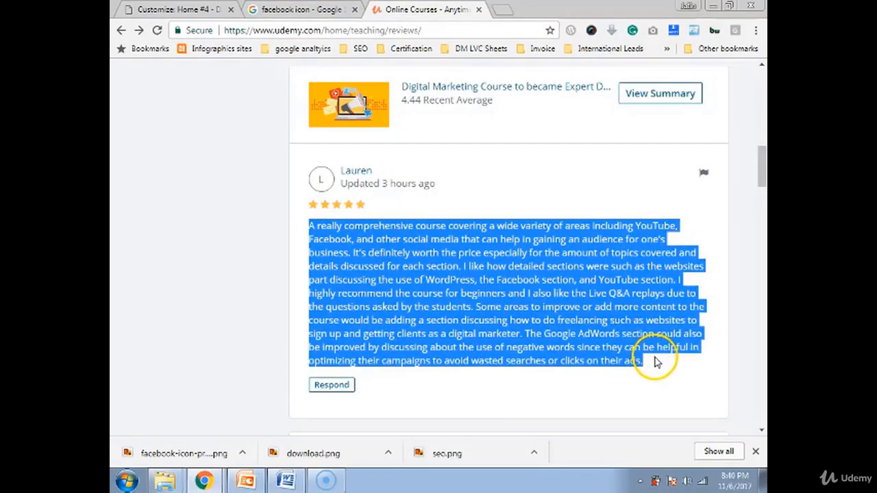
pyautogui.click(181, 10)
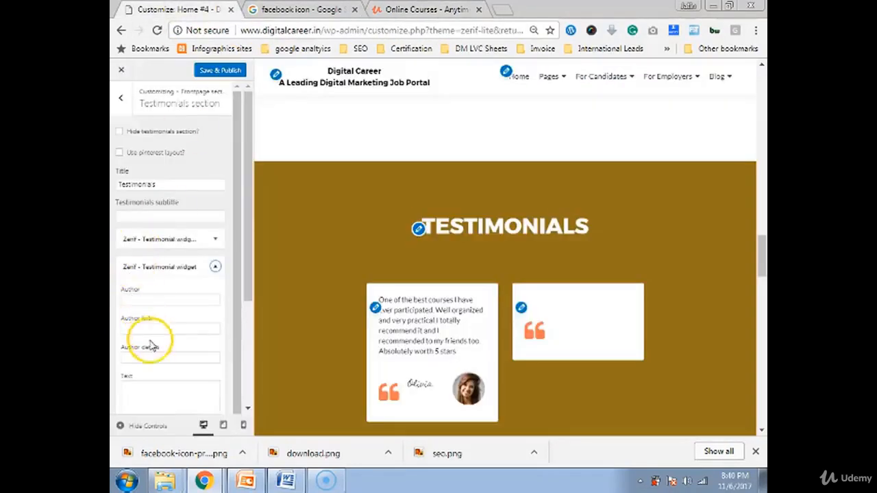
pyautogui.click(137, 396)
pyautogui.hotkey('ctrl', 'v')
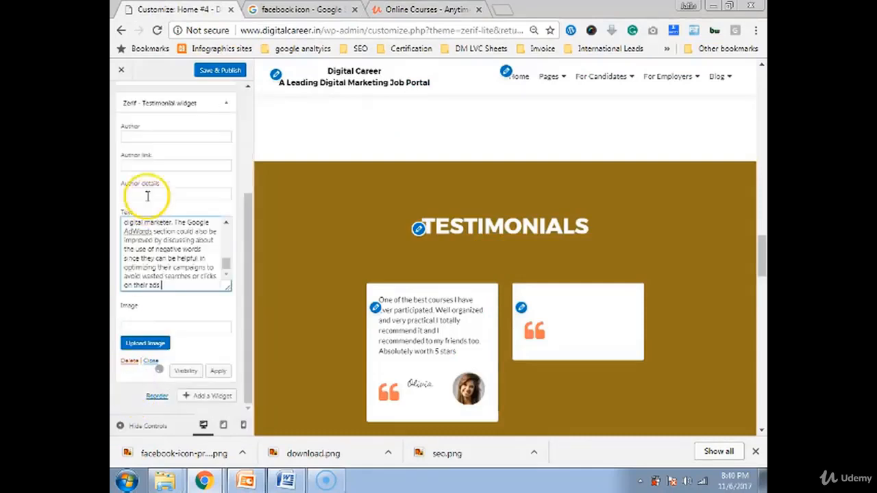
# Enter the reviewer's first name as the testimonial's Author and check the preview card
pyautogui.click(140, 135)
pyautogui.write('L')
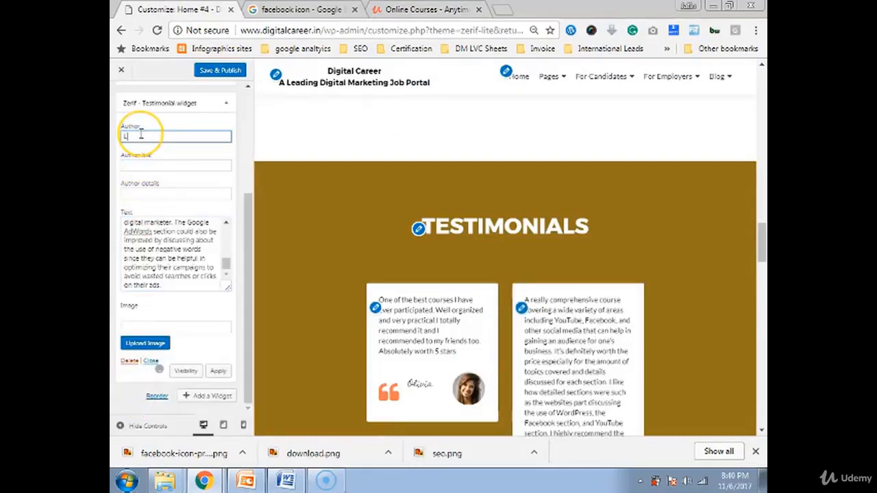
pyautogui.write('aure')
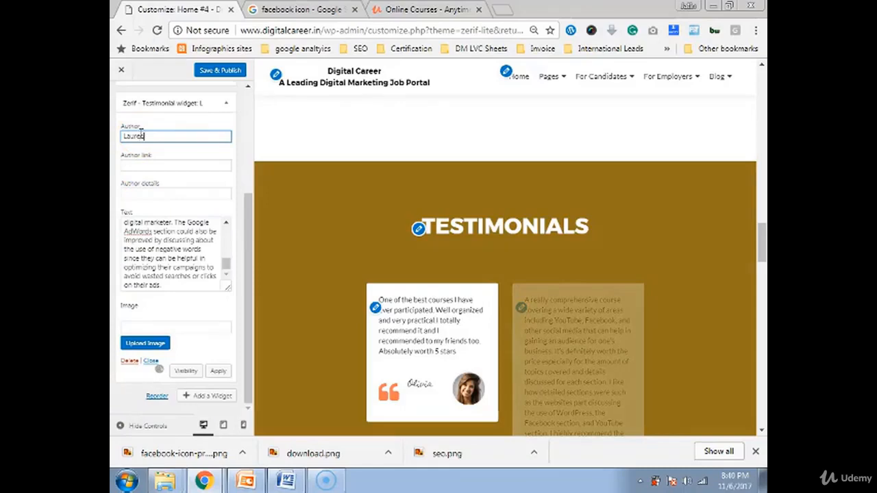
pyautogui.write('n')
pyautogui.click(394, 9)
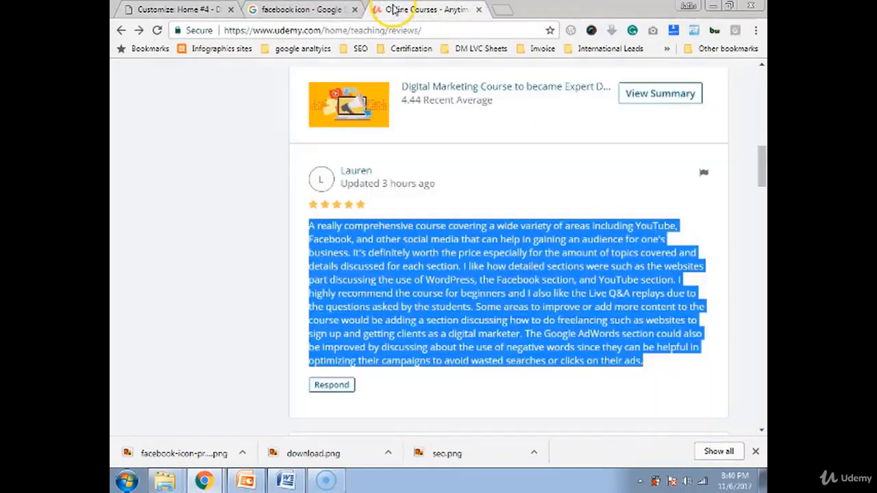
pyautogui.click(174, 10)
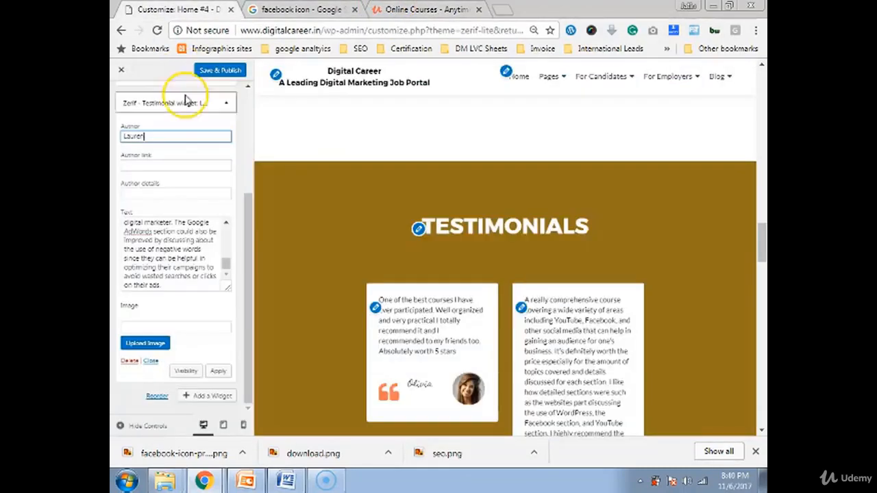
pyautogui.scroll(-3, 594, 308)
pyautogui.scroll(-3, 594, 308)
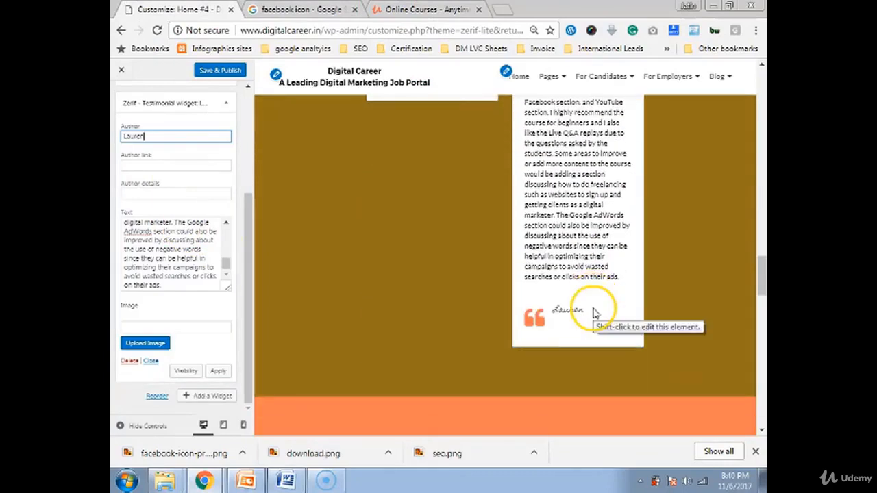
pyautogui.scroll(1, 594, 308)
pyautogui.scroll(2, 425, 205)
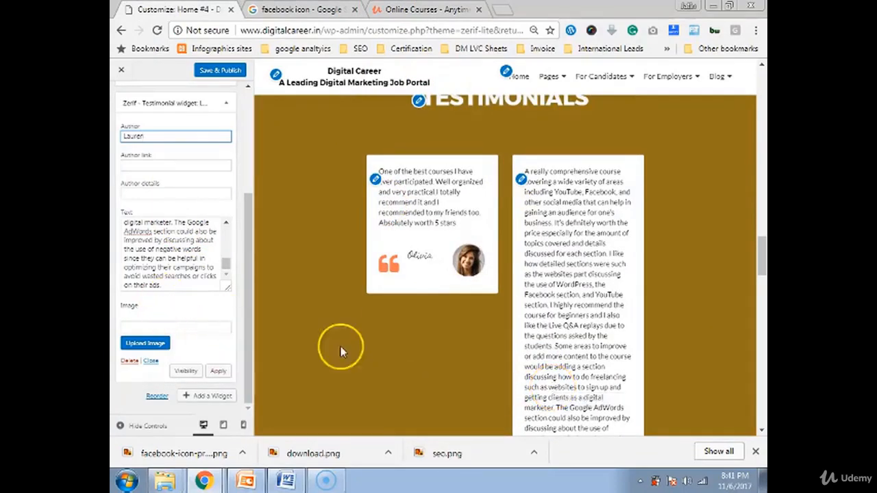
pyautogui.scroll(2, 177, 268)
pyautogui.scroll(4, 176, 269)
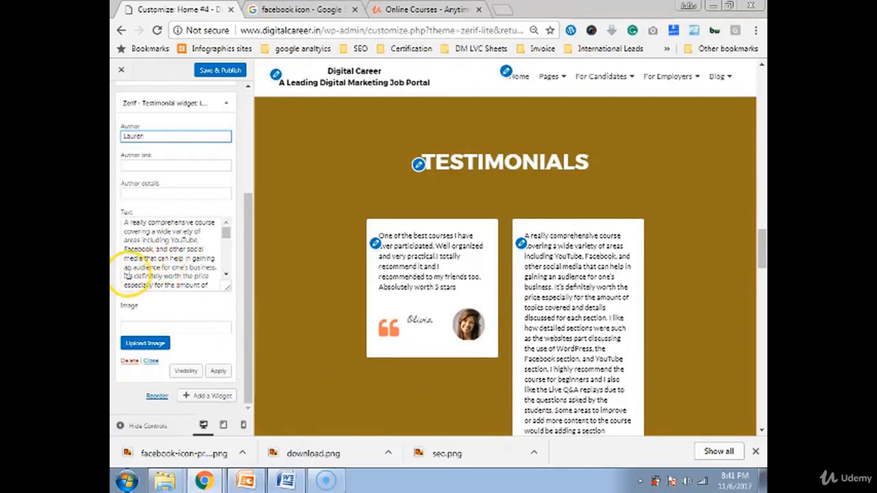
# Trim the review to its first sentence, attach the young man's profile.jpg photo, then collapse the widget
pyautogui.moveTo(124, 276); pyautogui.dragTo(252, 322)
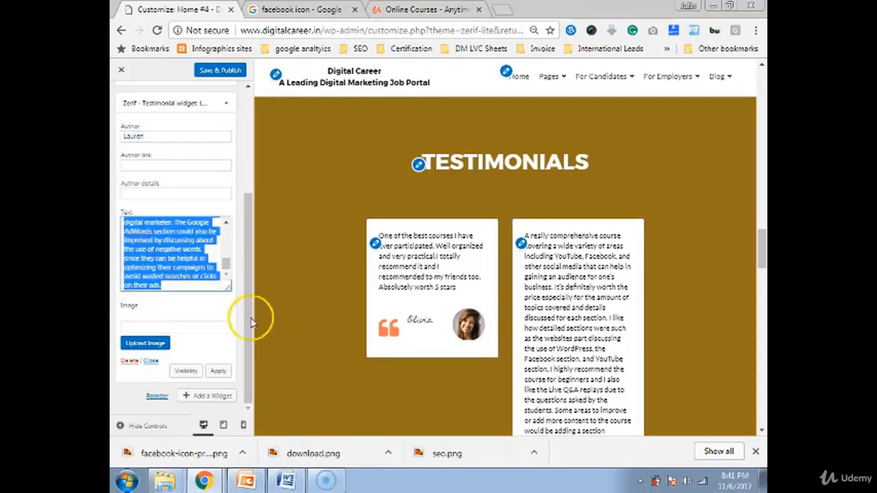
pyautogui.press('BackSpace')
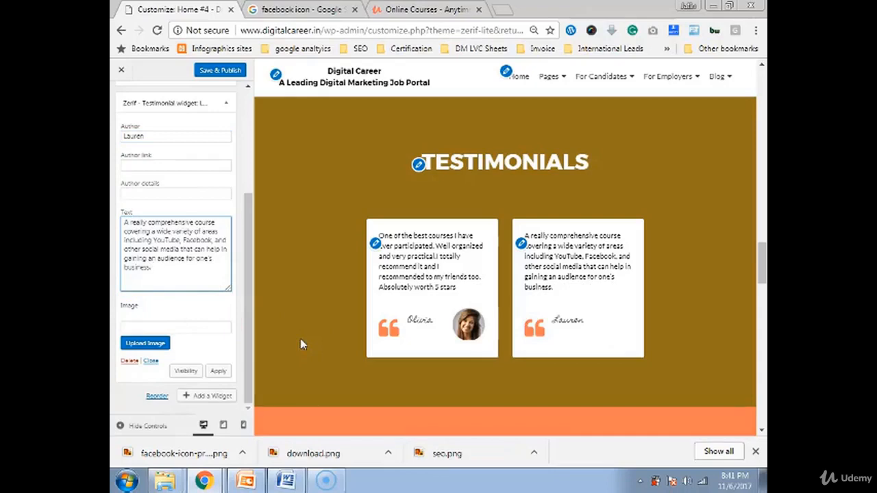
pyautogui.click(145, 343)
pyautogui.scroll(-10, 404, 334)
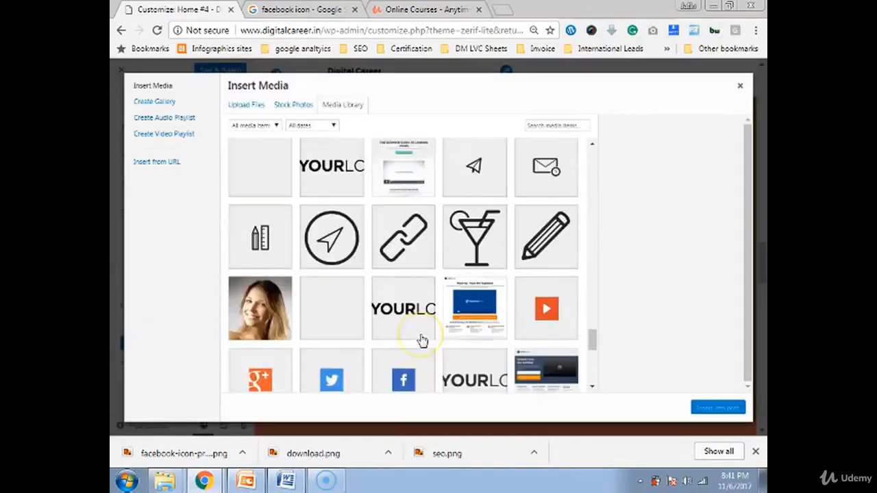
pyautogui.scroll(-10, 422, 341)
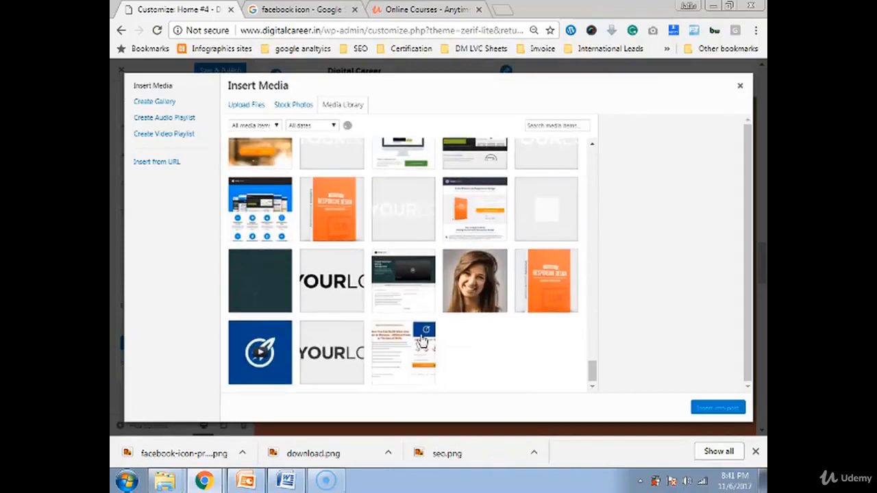
pyautogui.scroll(5, 422, 337)
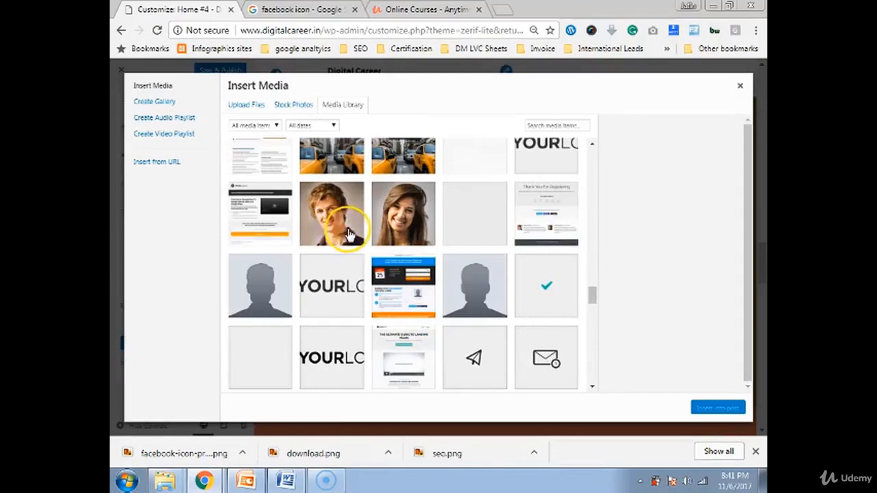
pyautogui.scroll(2, 423, 236)
pyautogui.scroll(2, 422, 236)
pyautogui.click(333, 385)
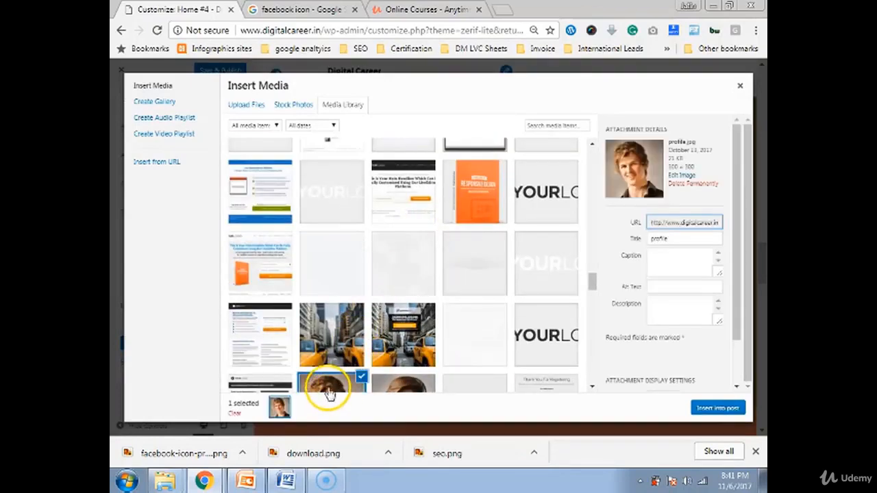
pyautogui.click(709, 407)
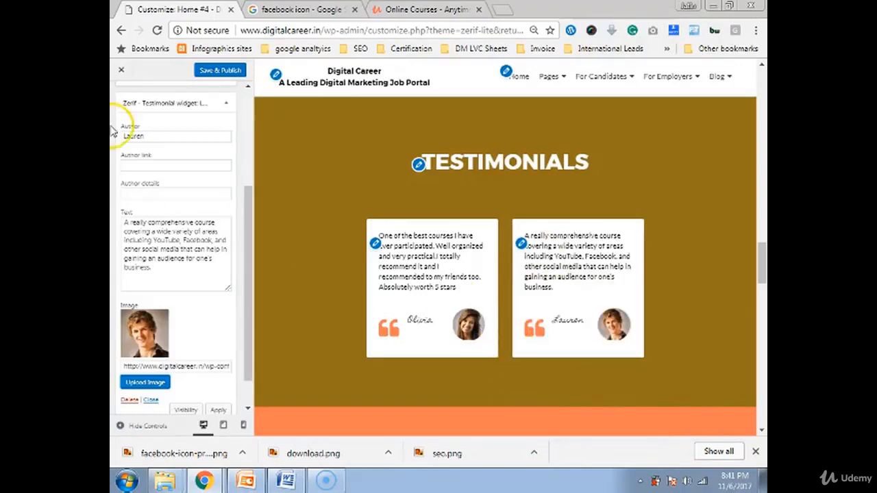
pyautogui.click(161, 106)
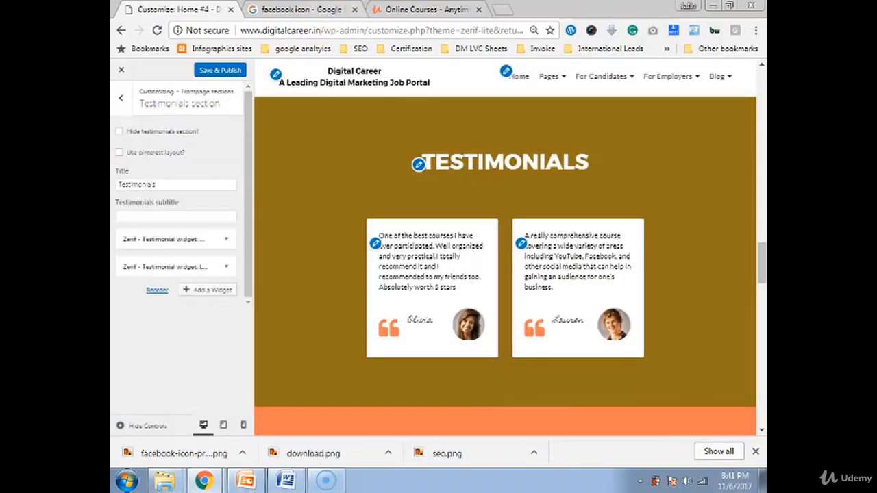
pyautogui.click(417, 10)
pyautogui.scroll(5, 336, 146)
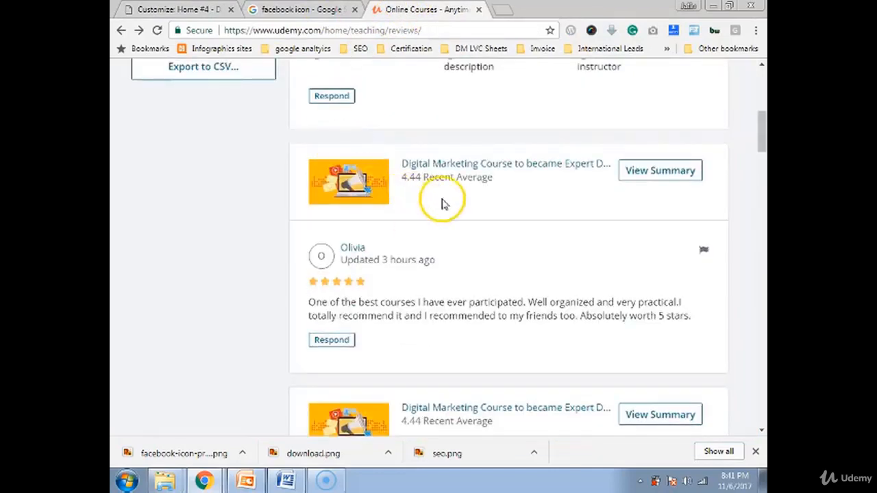
pyautogui.scroll(5, 346, 267)
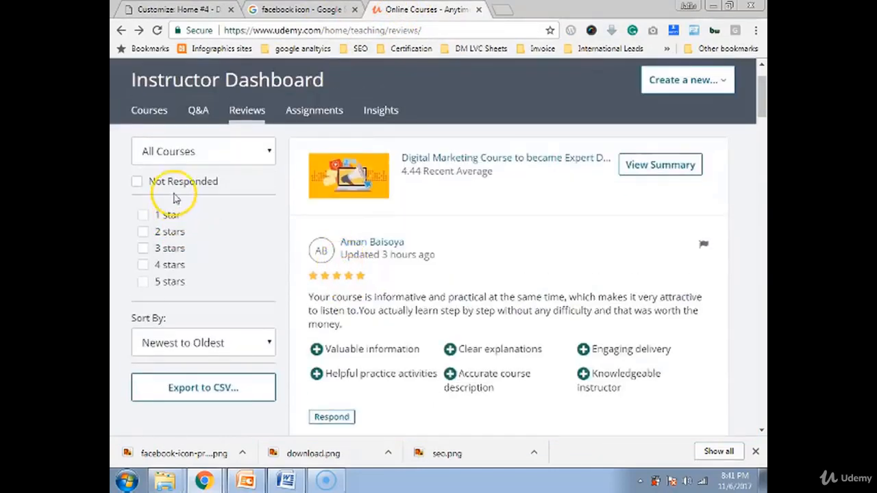
pyautogui.scroll(-10, 294, 250)
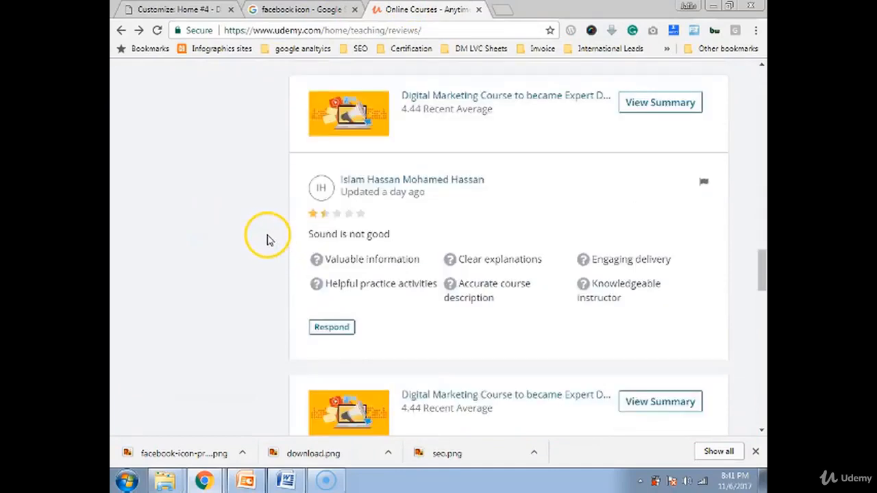
pyautogui.scroll(-10, 257, 232)
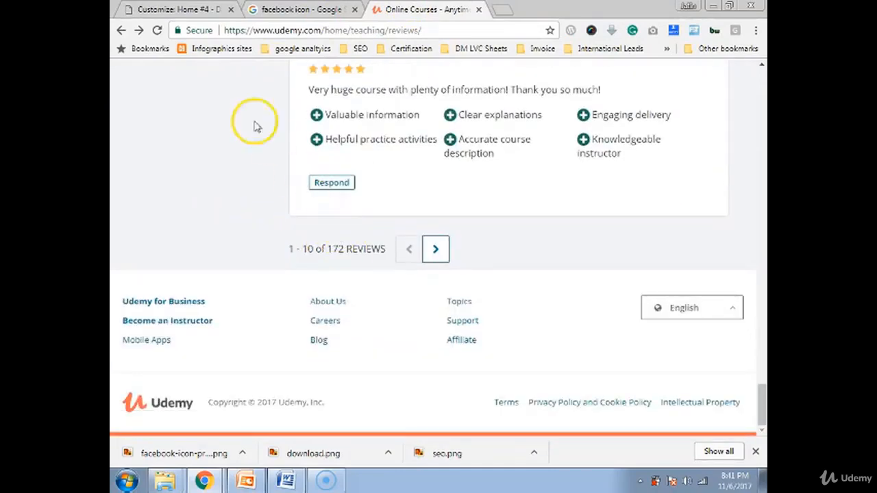
pyautogui.click(180, 10)
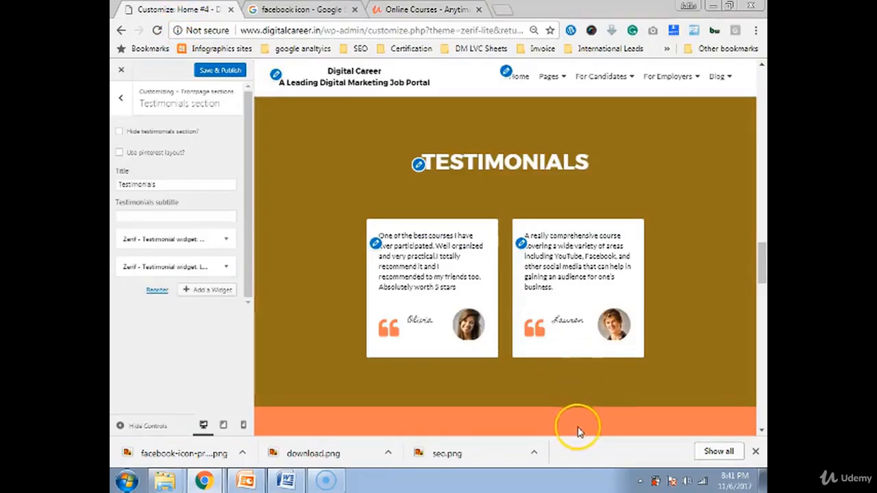
pyautogui.scroll(-6, 564, 320)
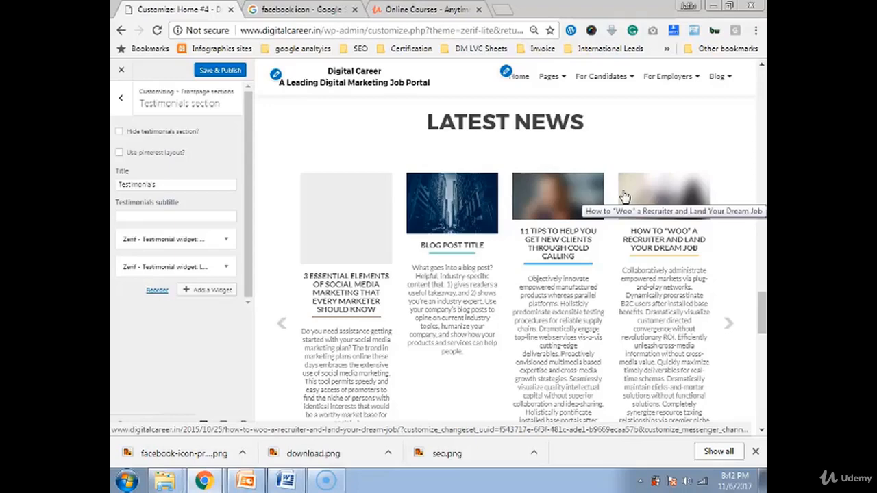
pyautogui.scroll(-8, 446, 376)
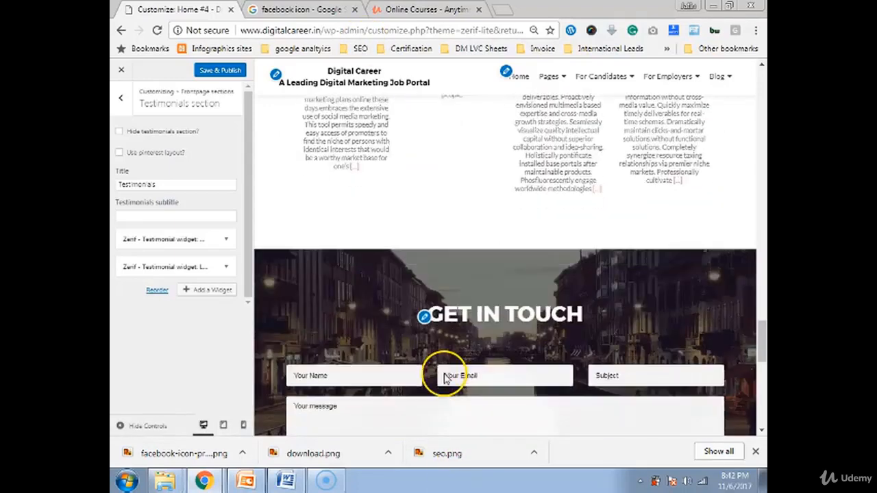
pyautogui.scroll(-1, 443, 373)
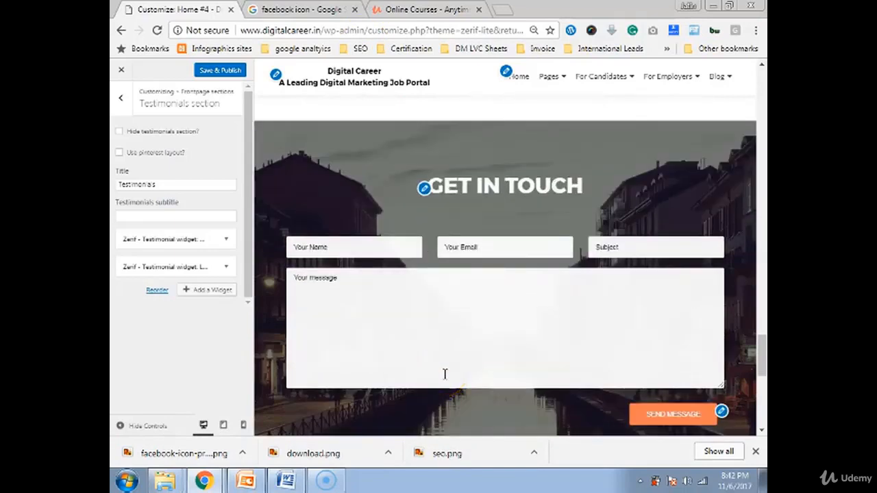